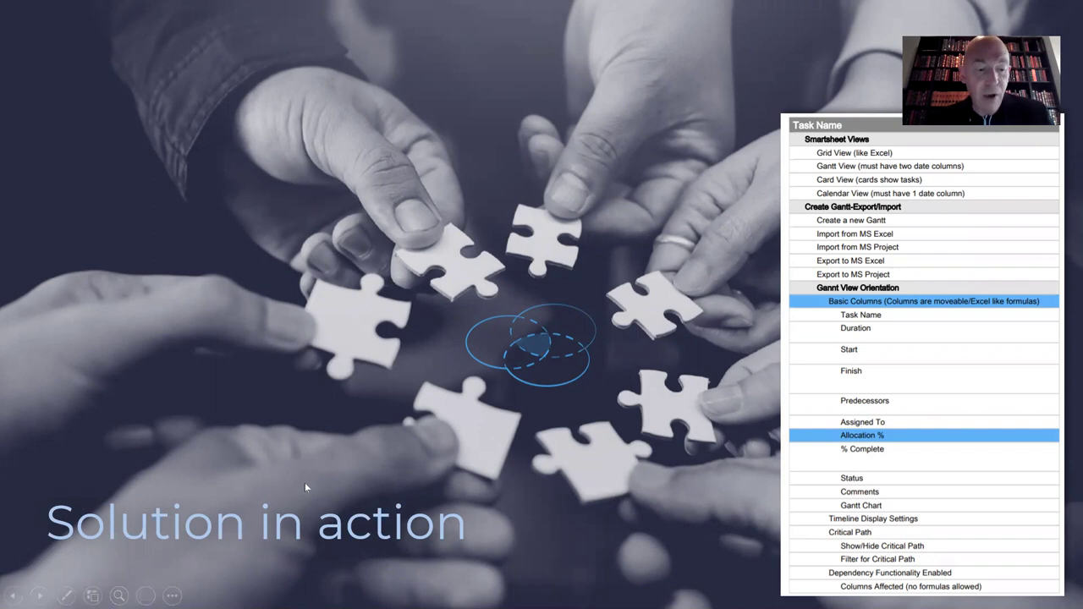
# - Switch from the slide show to Smartsheet in Chrome and bring up the Basic Gantt Script sheet
pyautogui.hotkey('alt', 'Tab')
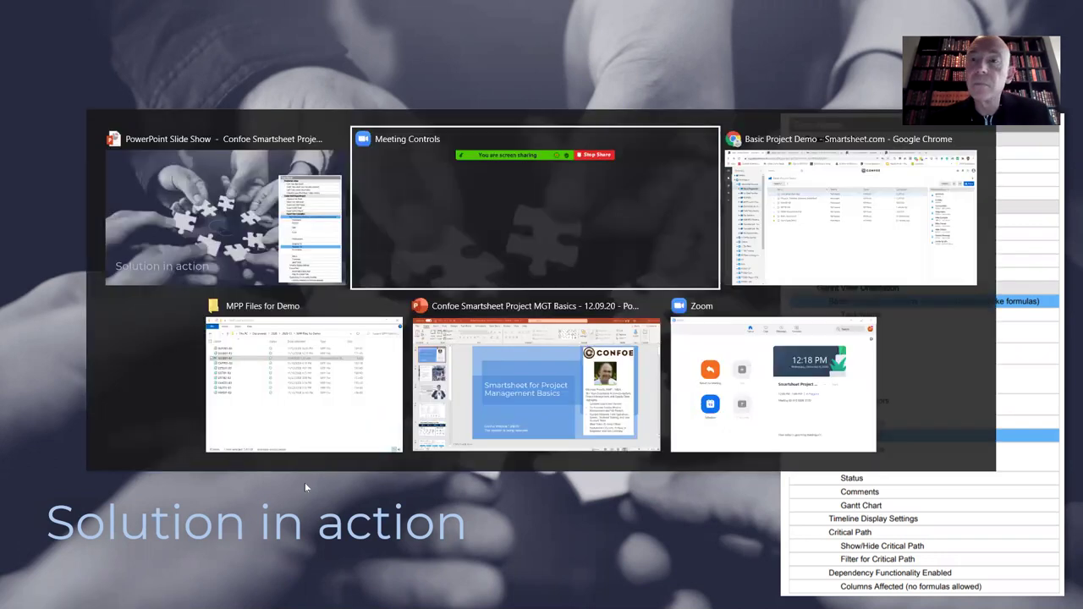
pyautogui.hotkey('alt', 'Tab')
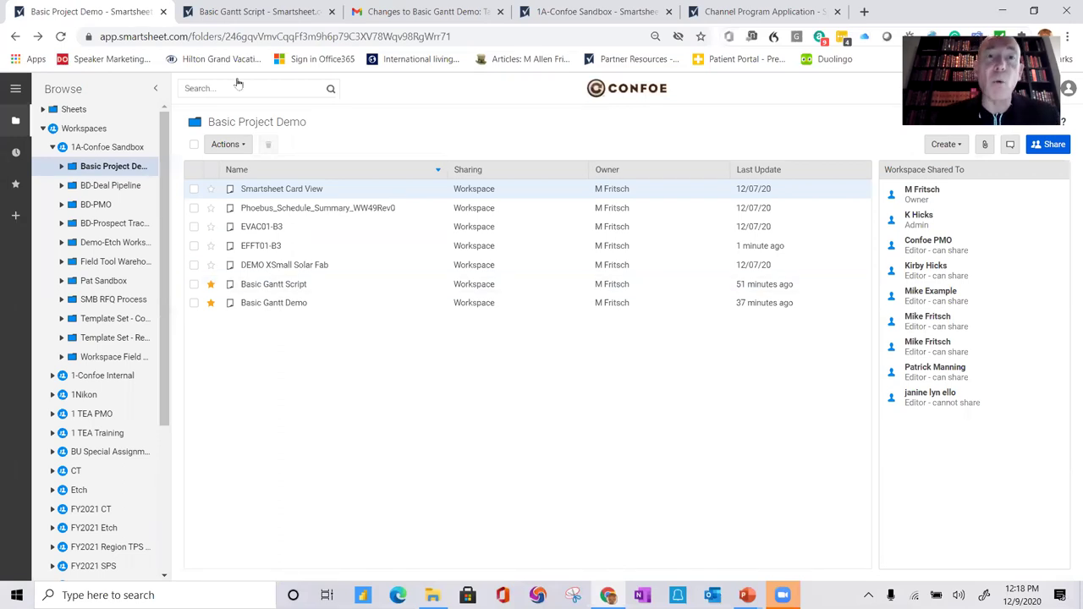
pyautogui.click(245, 13)
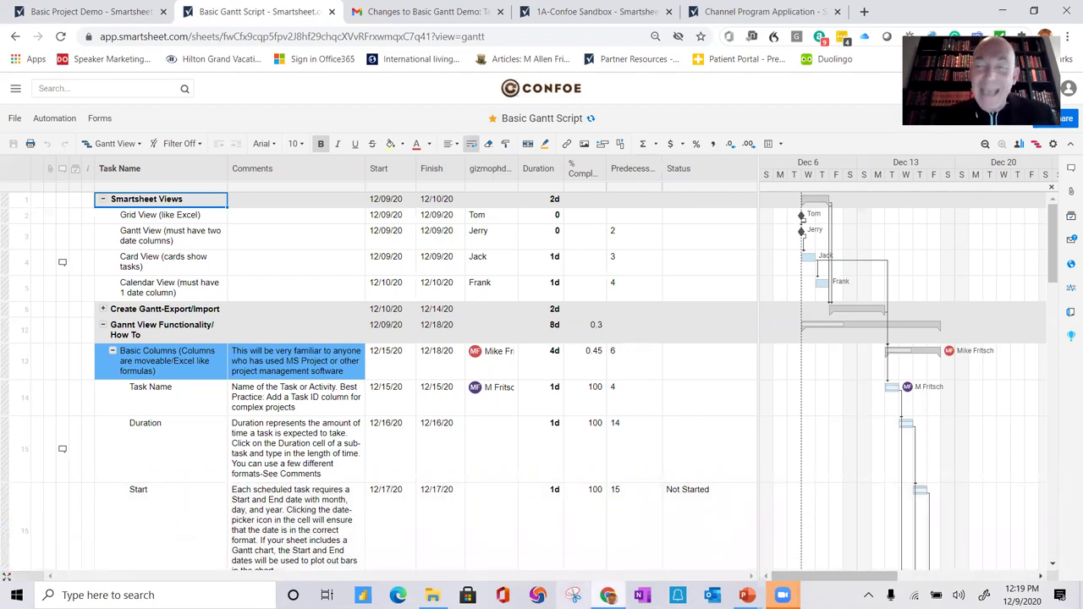
# - Display the Basic Gantt Script sheet in Grid View
pyautogui.moveTo(608, 595)
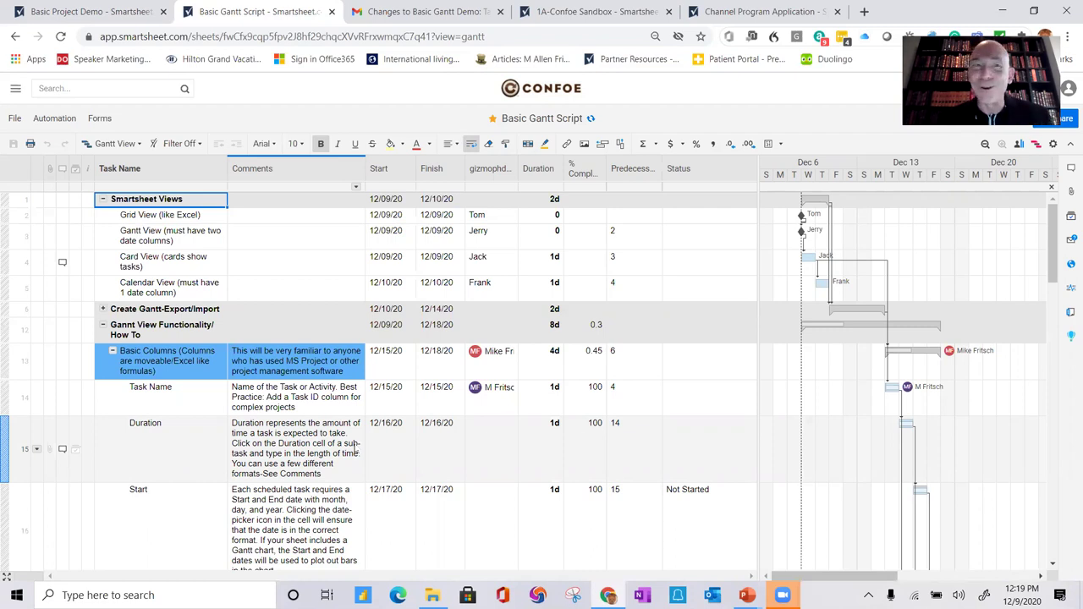
pyautogui.click(123, 145)
pyautogui.click(129, 164)
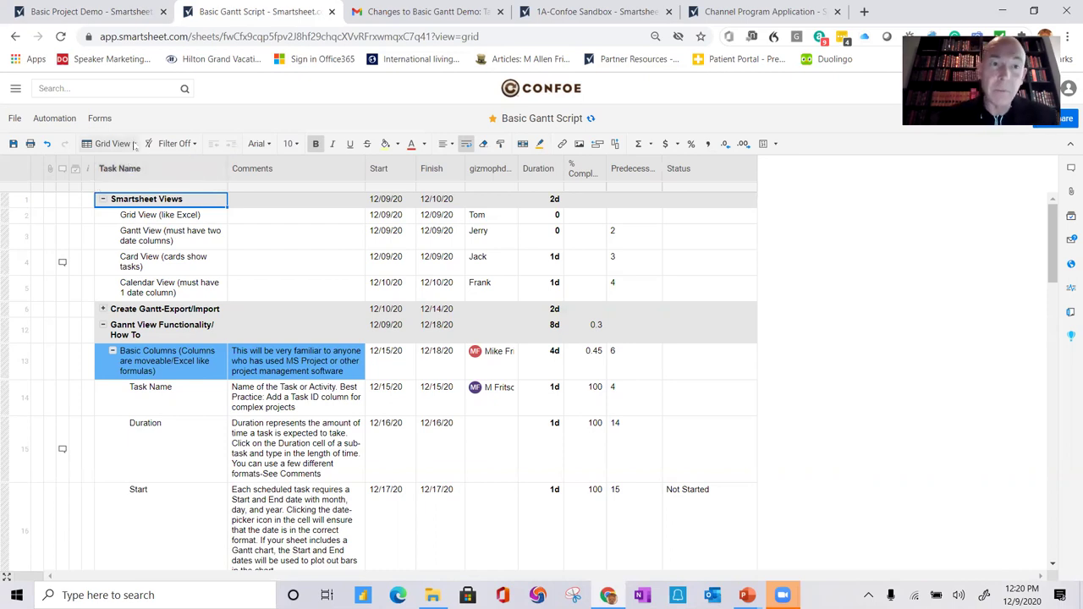
# - Display the sheet in Card View and select the "Grid View (like Excel)" card
pyautogui.click(133, 144)
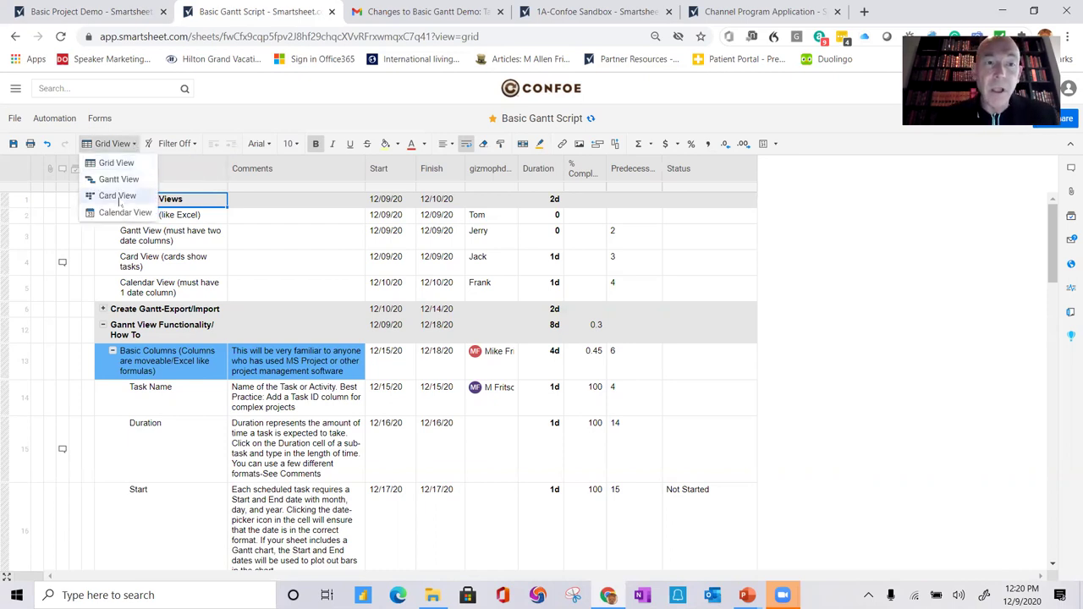
pyautogui.click(118, 196)
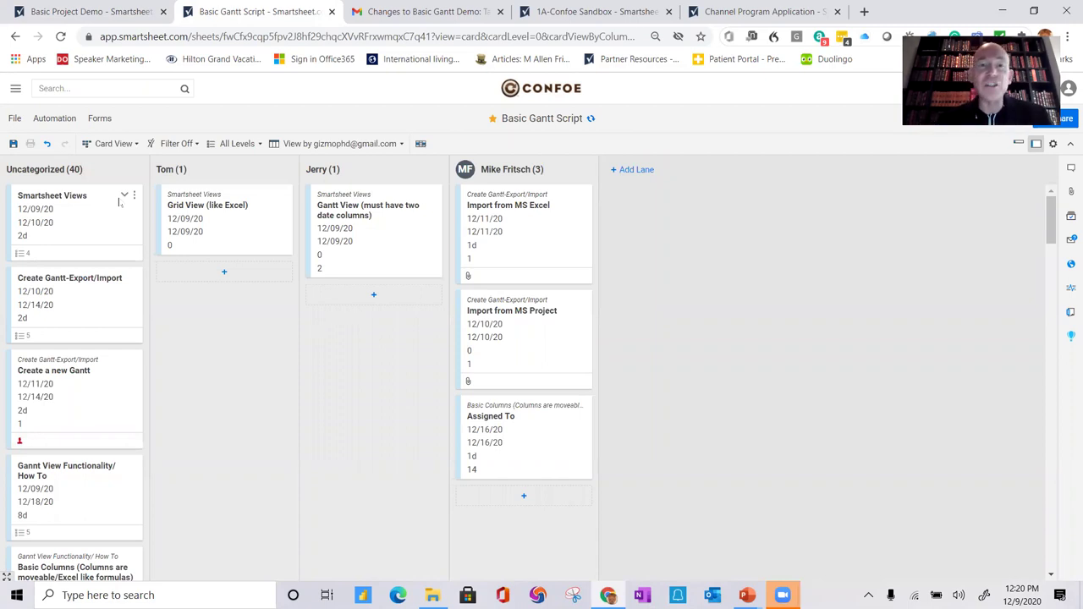
pyautogui.click(203, 233)
pyautogui.moveTo(224, 241); pyautogui.dragTo(191, 222)
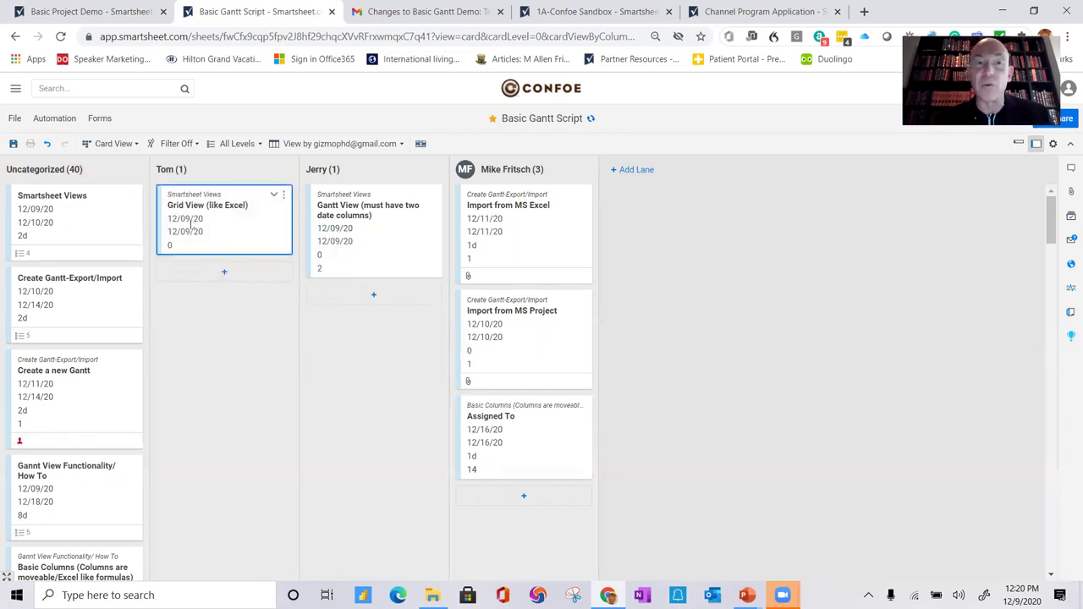
# - Look at the sheet in Calendar View, and return it to Gantt View
pyautogui.click(136, 147)
pyautogui.click(124, 216)
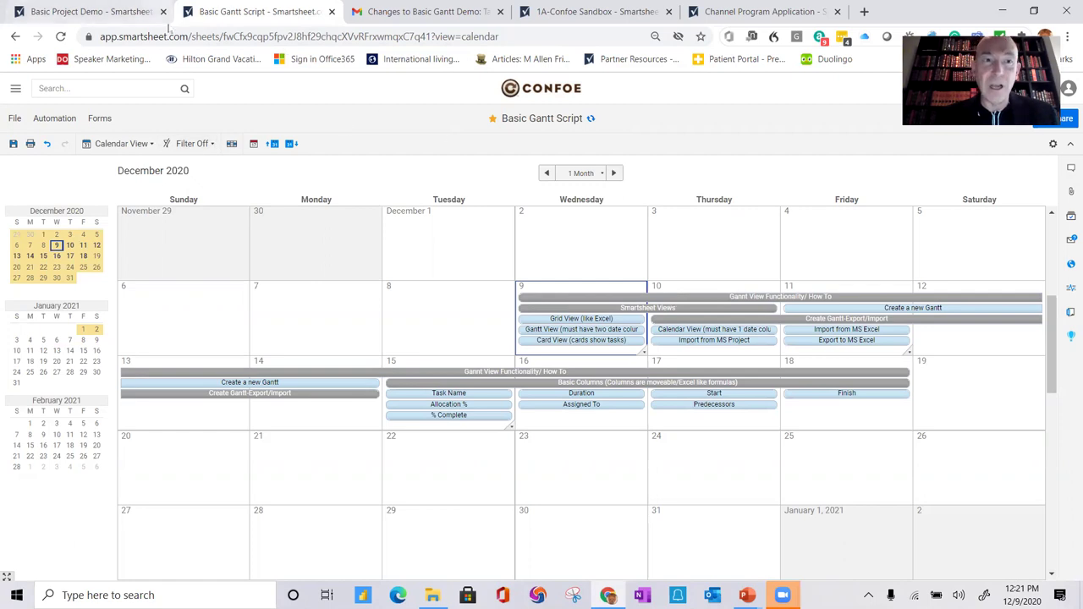
pyautogui.click(150, 146)
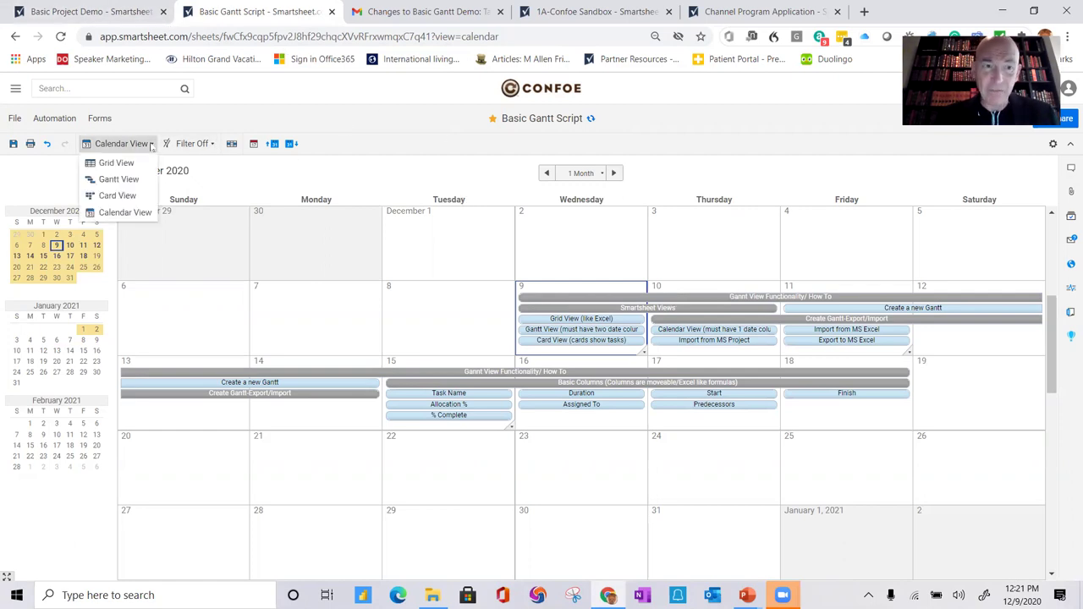
pyautogui.click(119, 180)
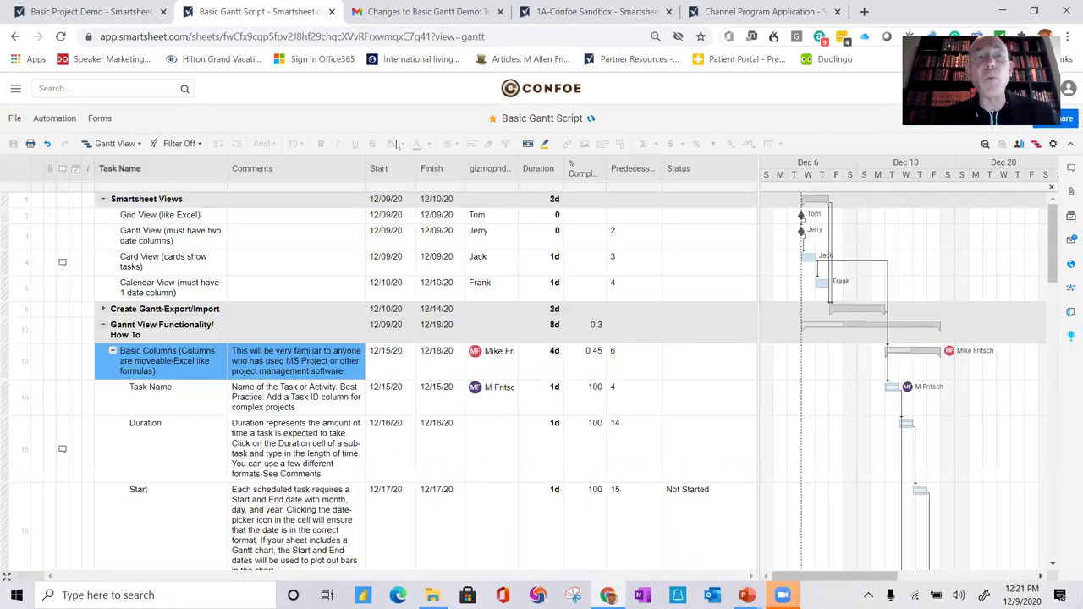
# - Create a new Project sheet named "Demo Project" in the Basic Project Demo folder
pyautogui.click(69, 22)
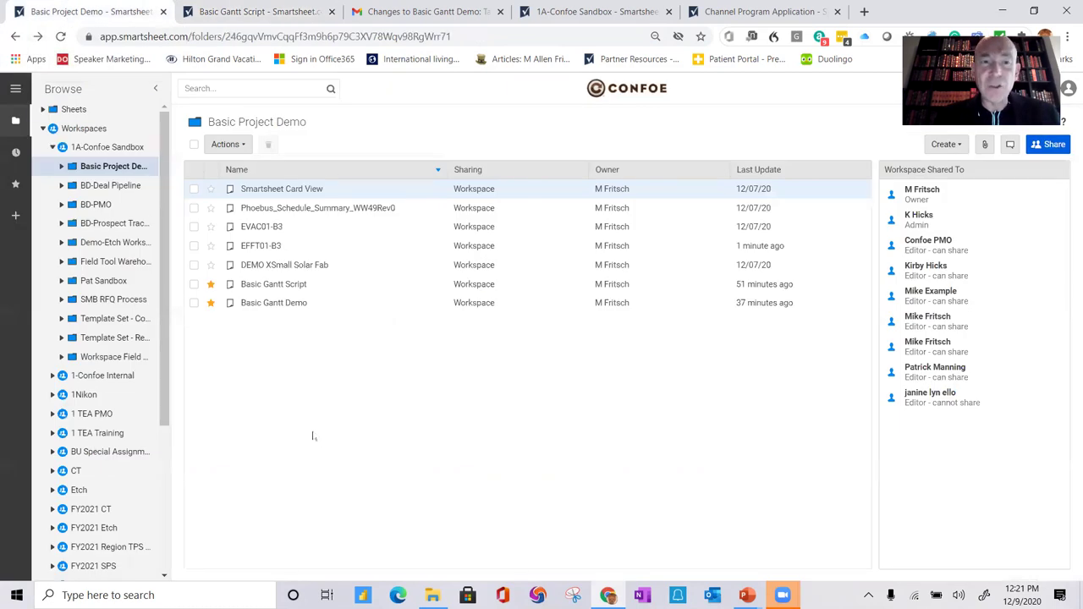
pyautogui.rightClick(263, 399)
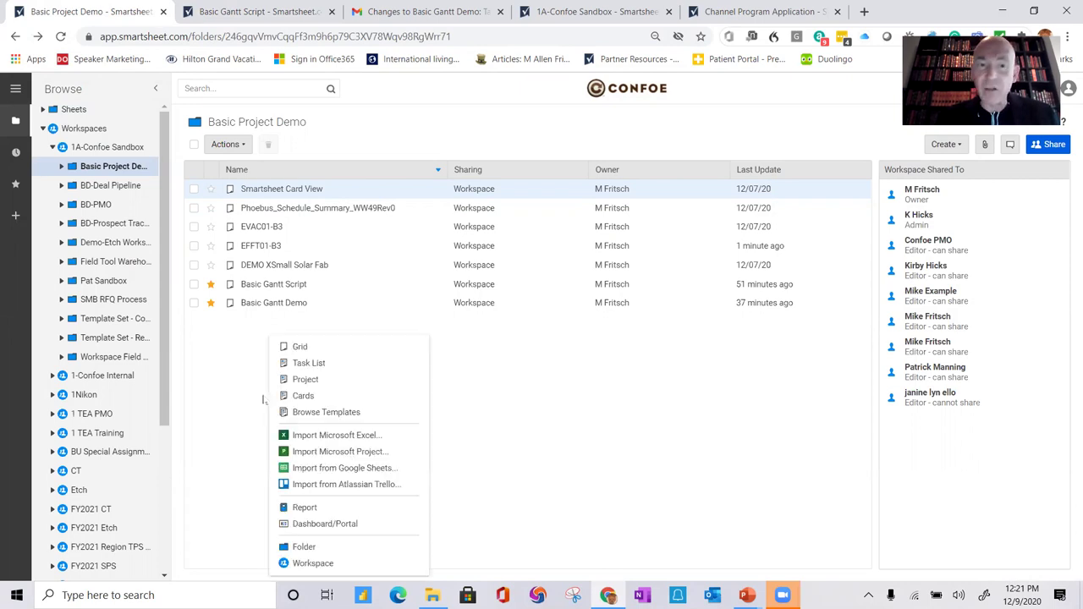
pyautogui.click(313, 380)
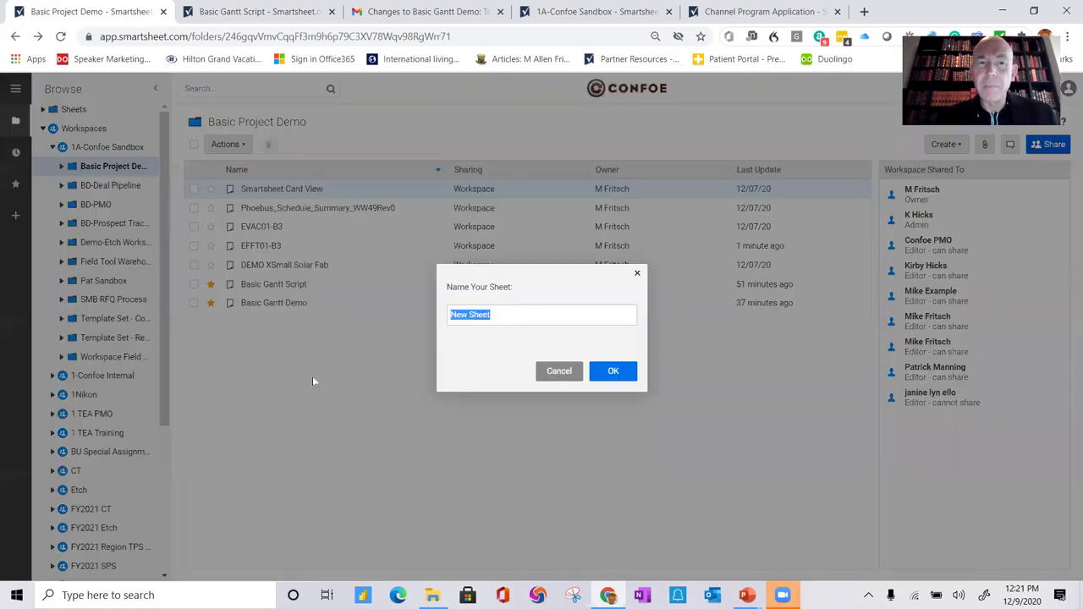
pyautogui.click(508, 314)
pyautogui.press('BackSpace')
pyautogui.press('BackSpace')
pyautogui.press('BackSpace')
pyautogui.press('BackSpace')
pyautogui.press('BackSpace')
pyautogui.press('BackSpace')
pyautogui.press('BackSpace')
pyautogui.press('BackSpace')
pyautogui.press('BackSpace')
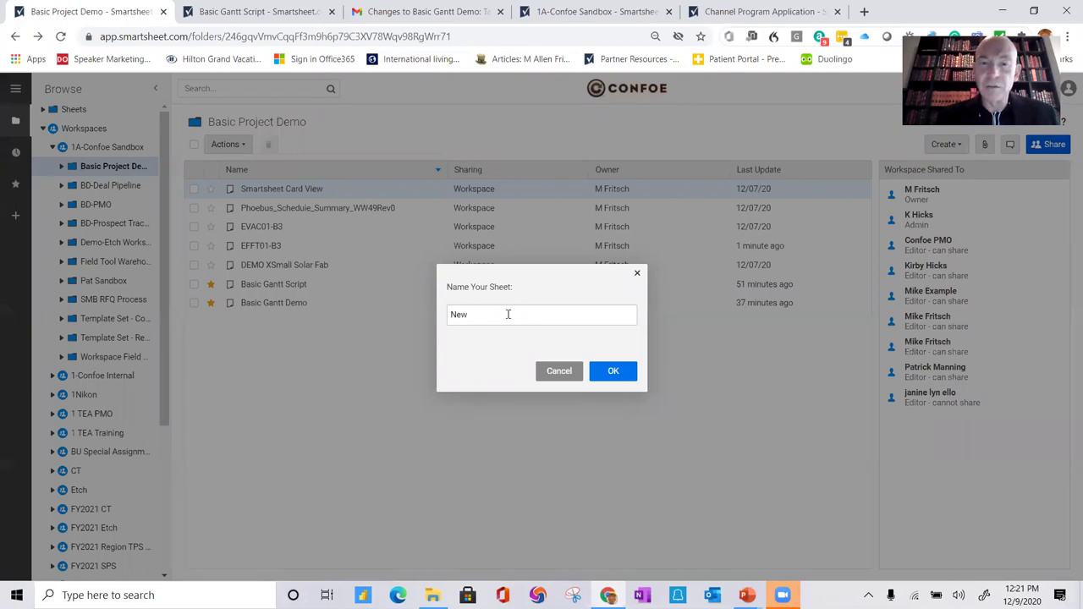
pyautogui.write('Demo')
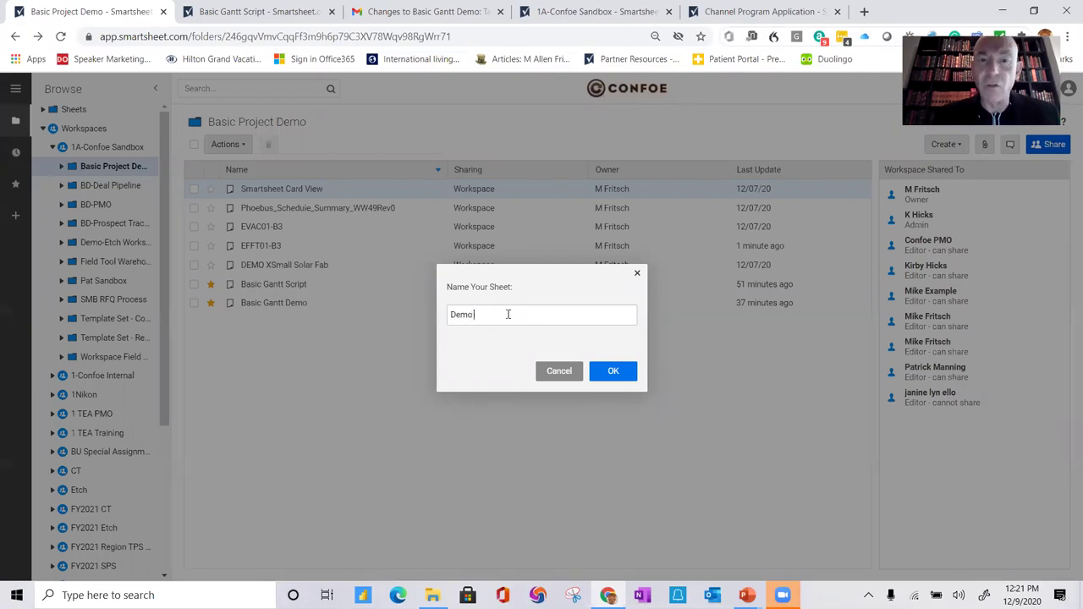
pyautogui.write(' Pro')
pyautogui.press('BackSpace')
pyautogui.press('BackSpace')
pyautogui.write('roke')
pyautogui.press('BackSpace')
pyautogui.press('BackSpace')
pyautogui.write('ject')
pyautogui.click(613, 371)
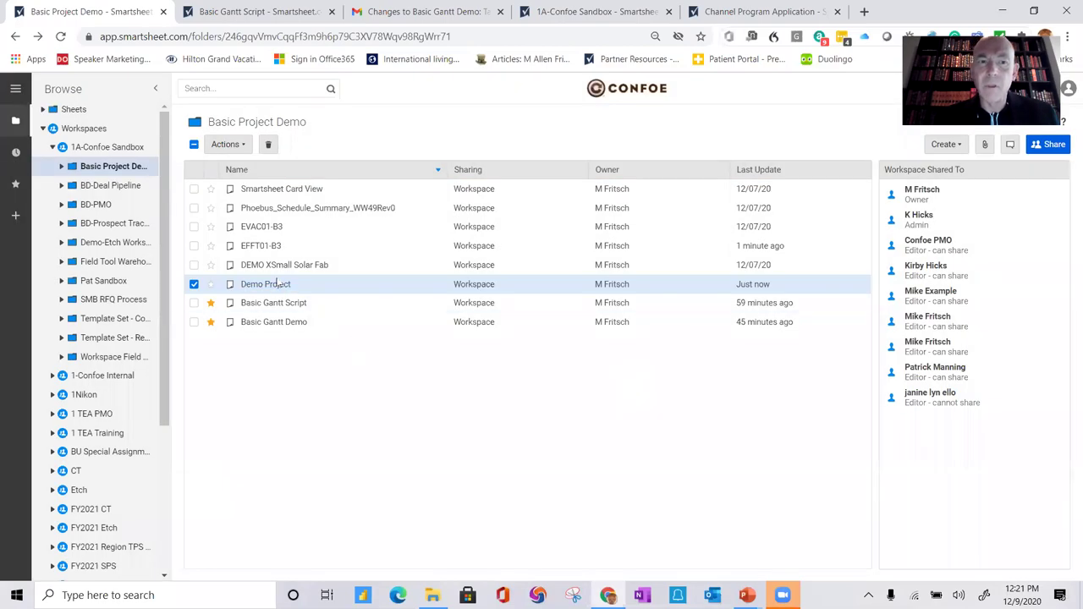
# - Open the Demo Project sheet, widen its grid area to show the columns through Status, and save the sheet
pyautogui.click(276, 286)
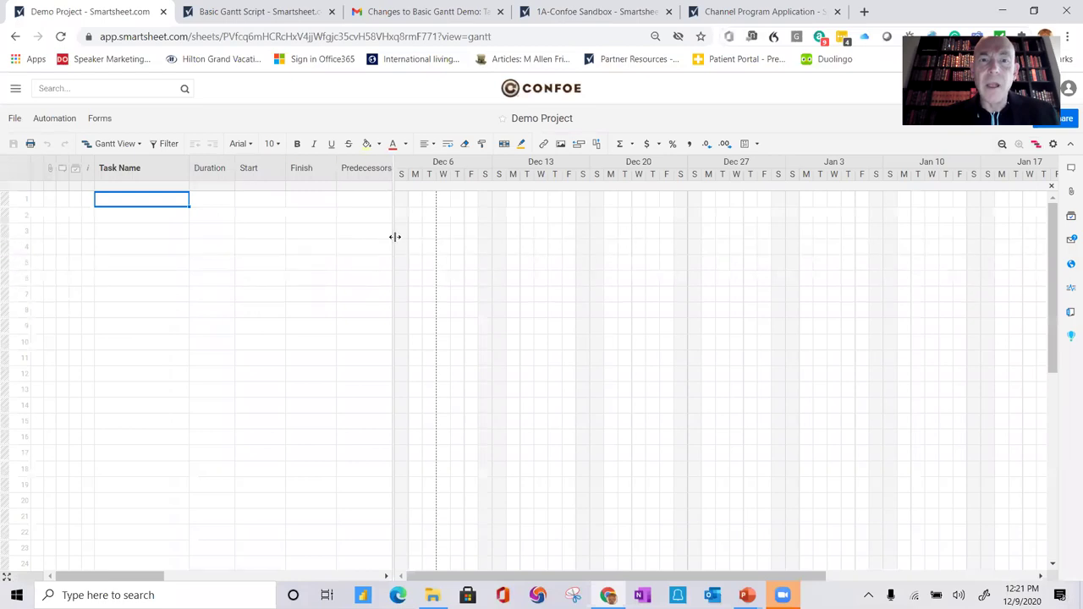
pyautogui.click(389, 235)
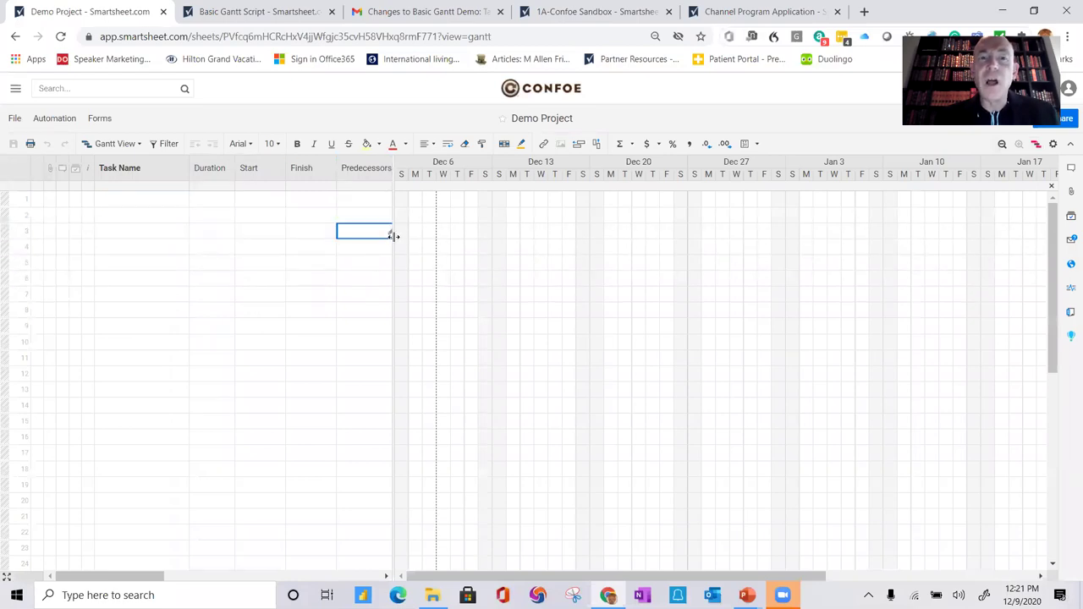
pyautogui.moveTo(408, 242); pyautogui.dragTo(643, 253)
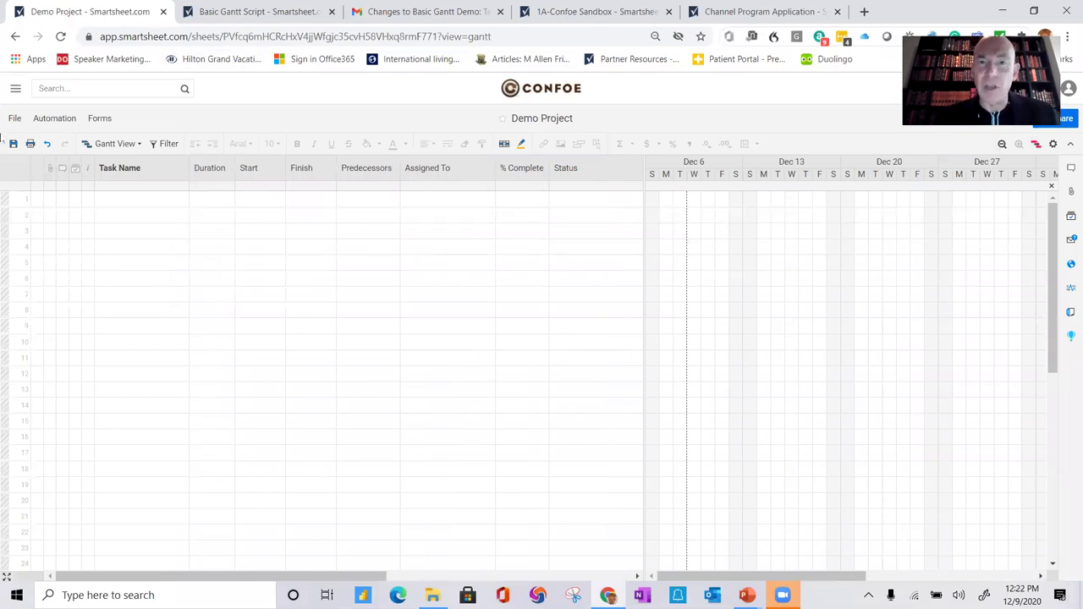
pyautogui.click(13, 144)
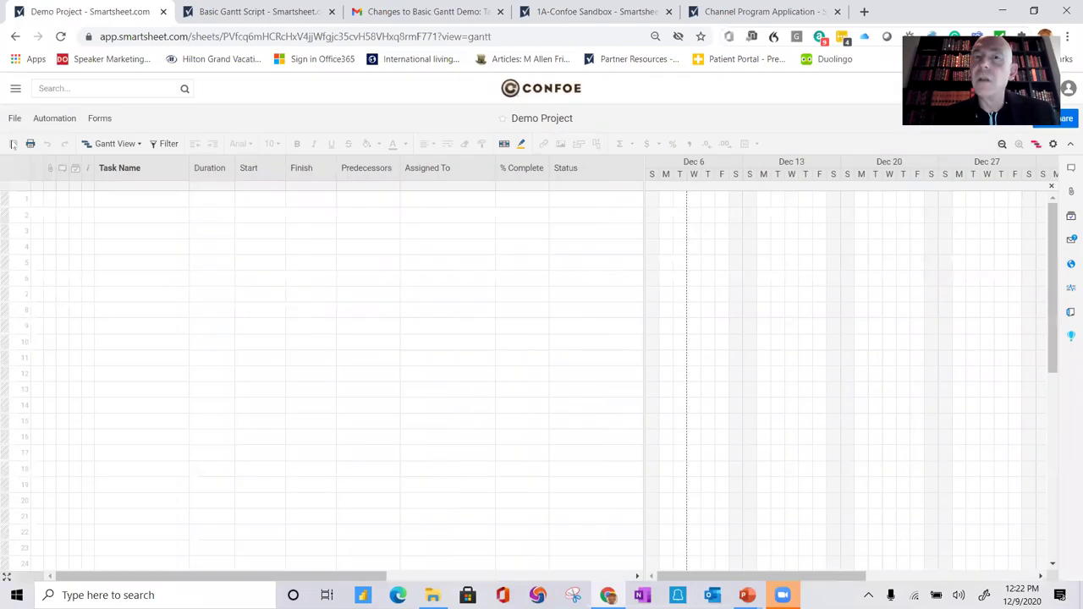
# - Import the Excel file BUSB01-B3.xlsx into the Basic Project Demo folder as sheet BUSB01-B3, with Task Name as primary column and formulas included
pyautogui.click(15, 37)
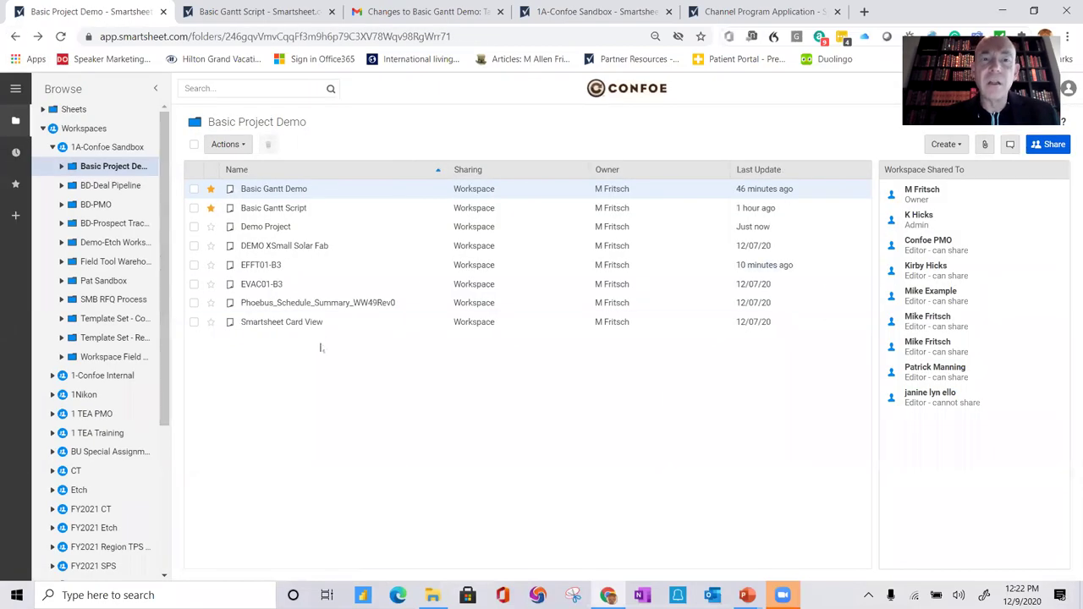
pyautogui.rightClick(335, 401)
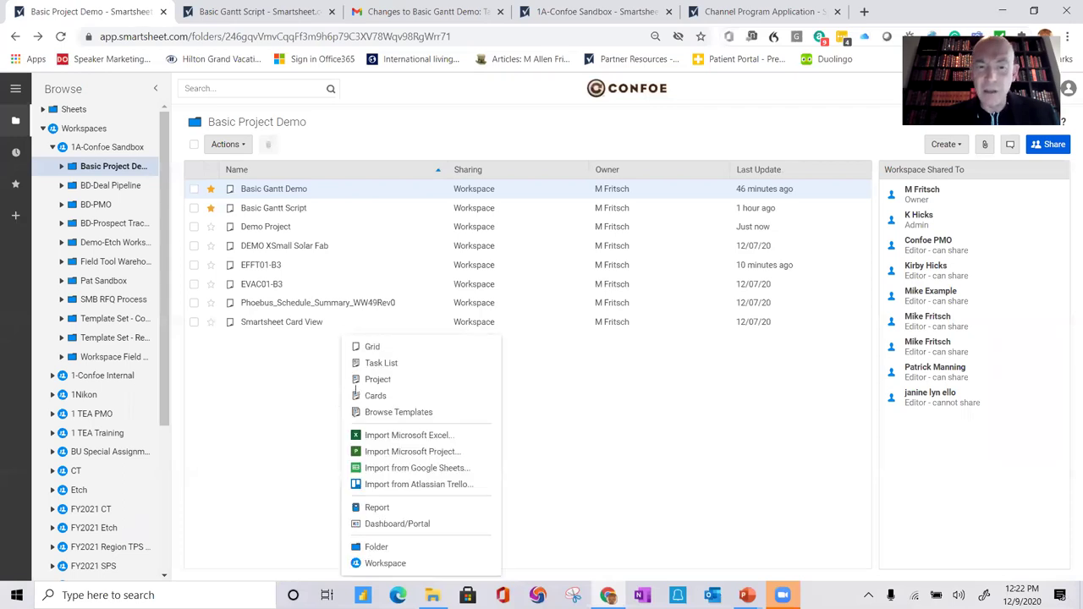
pyautogui.click(435, 437)
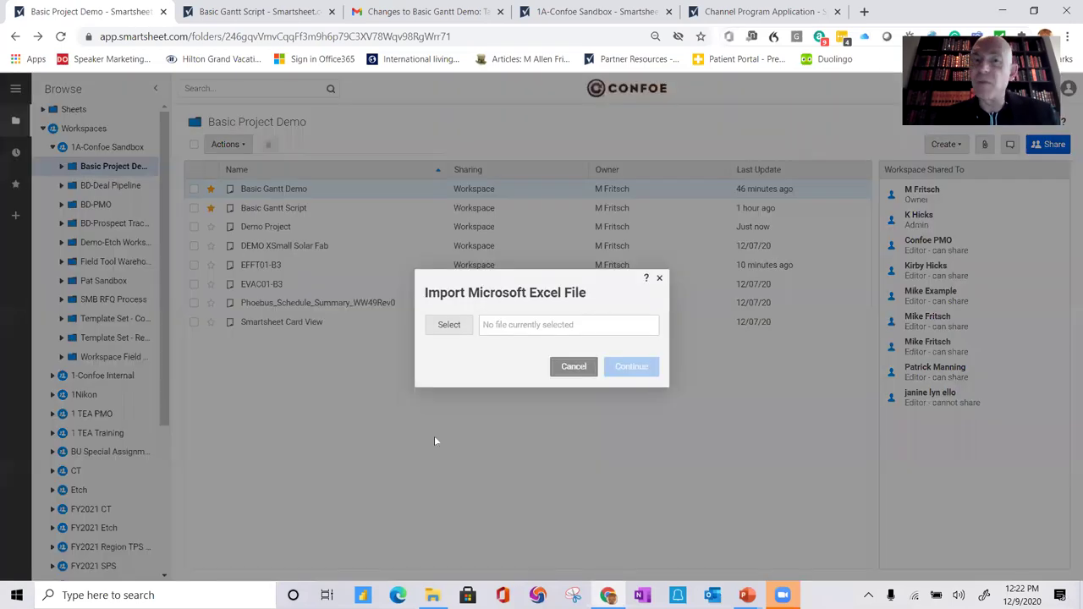
pyautogui.click(451, 326)
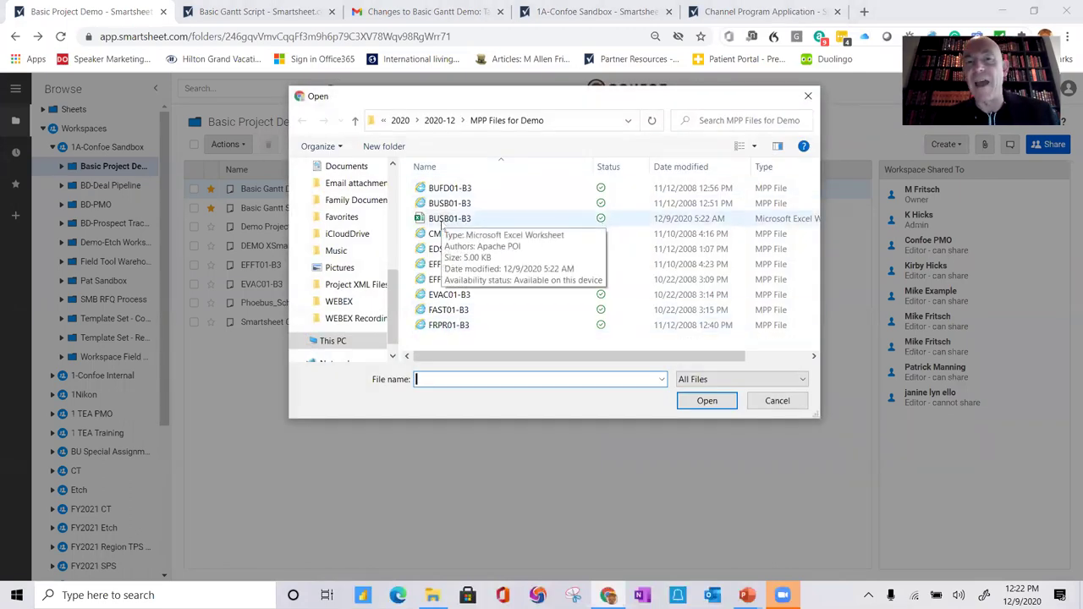
pyautogui.click(441, 222)
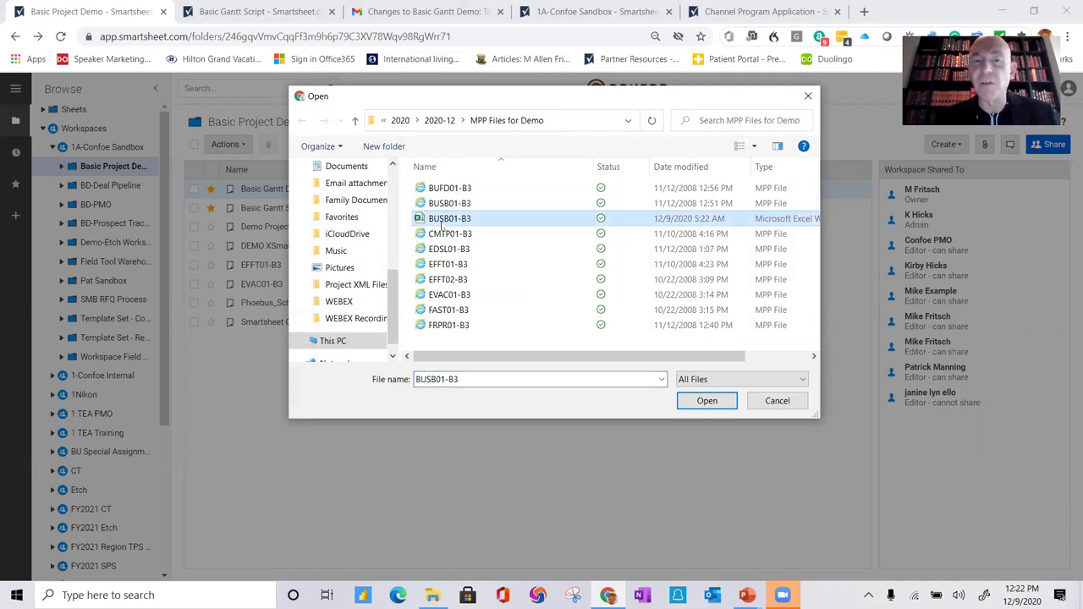
pyautogui.click(708, 402)
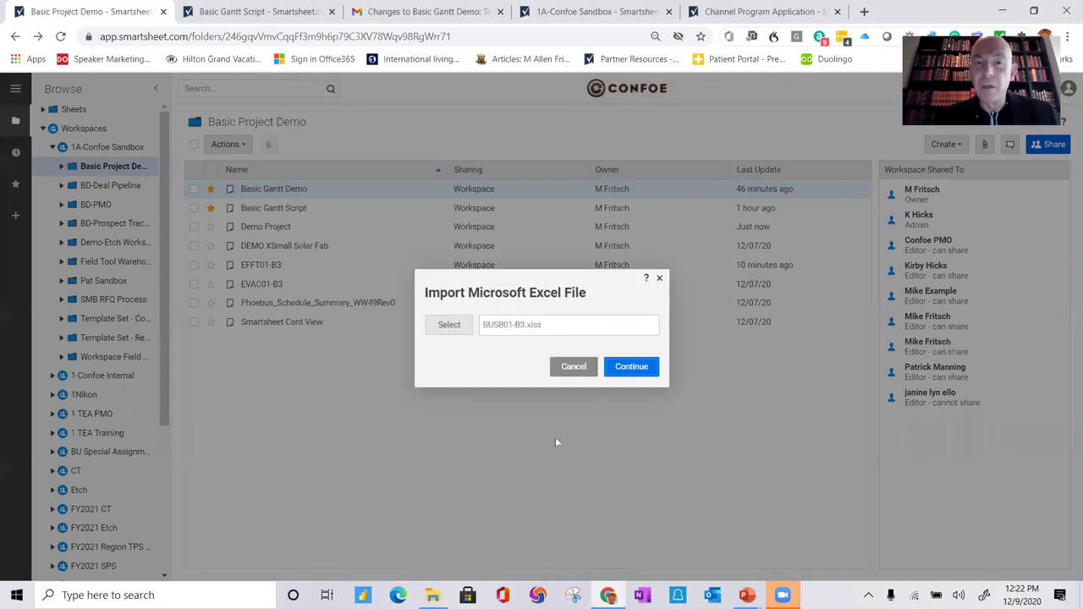
pyautogui.click(643, 369)
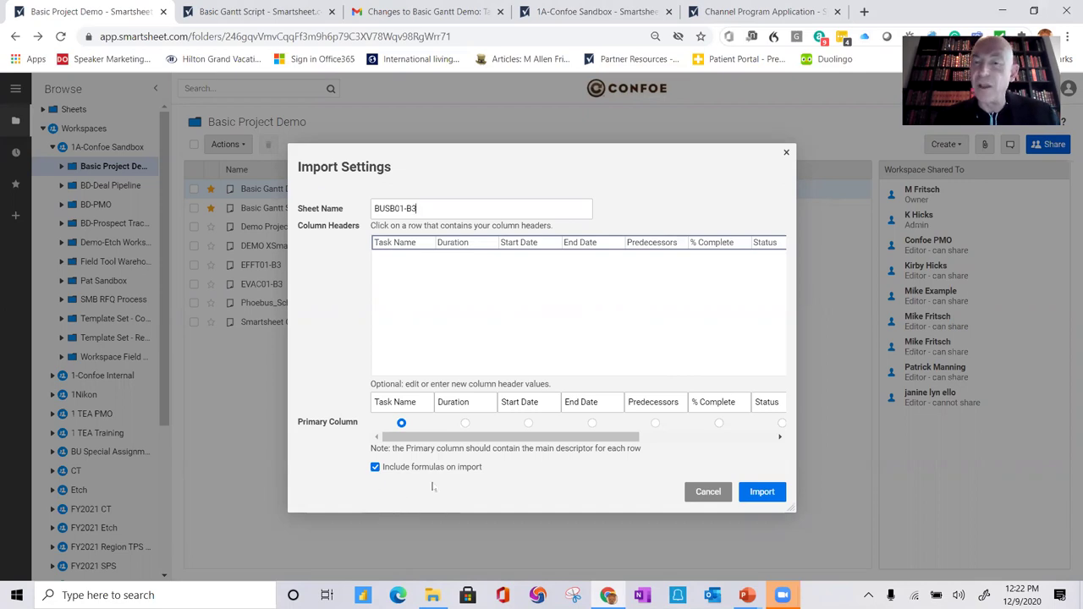
pyautogui.click(762, 492)
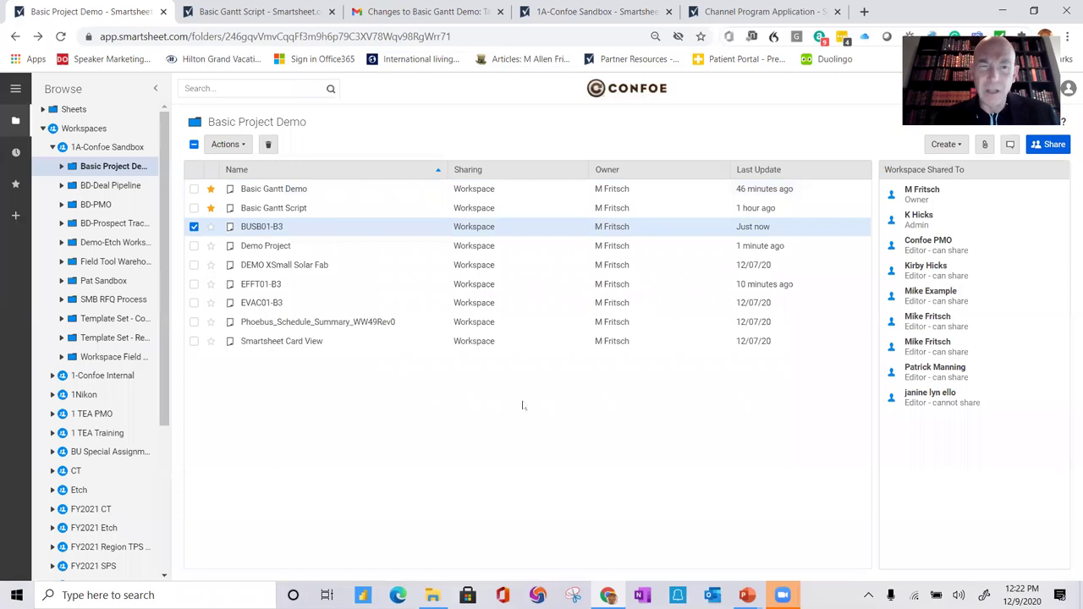
# - View the imported BUSB01-B3 sheet in Gantt View with the chart area widened, and return to the folder without saving
pyautogui.click(261, 230)
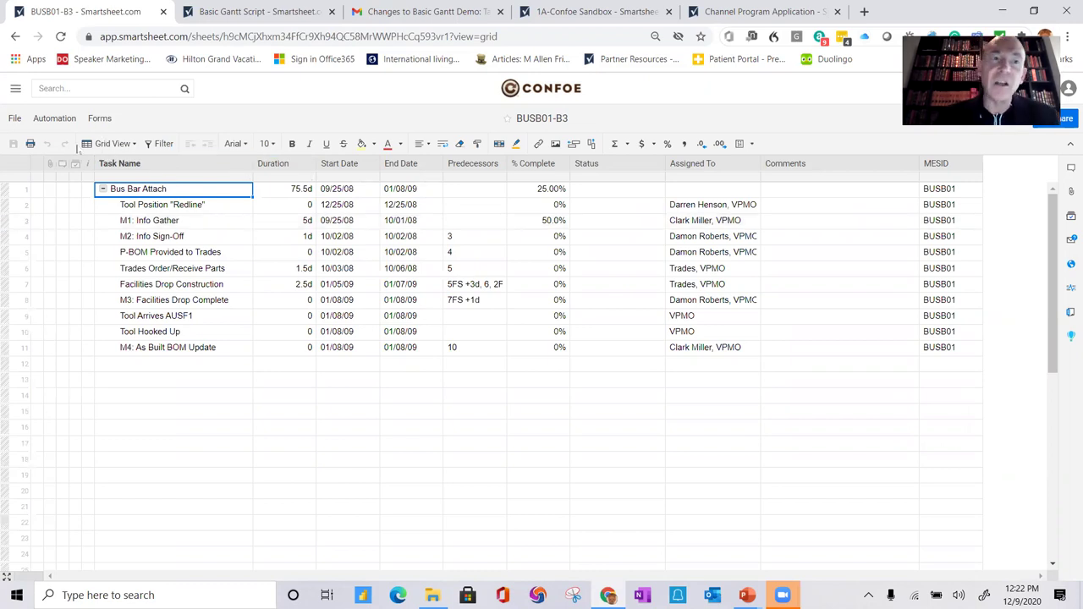
pyautogui.click(127, 145)
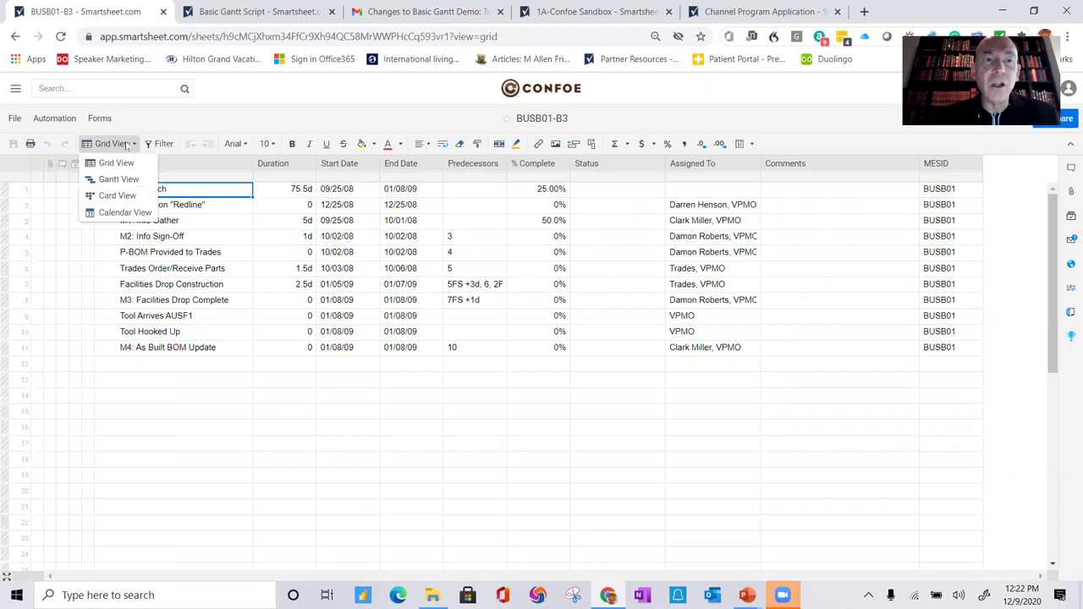
pyautogui.click(119, 180)
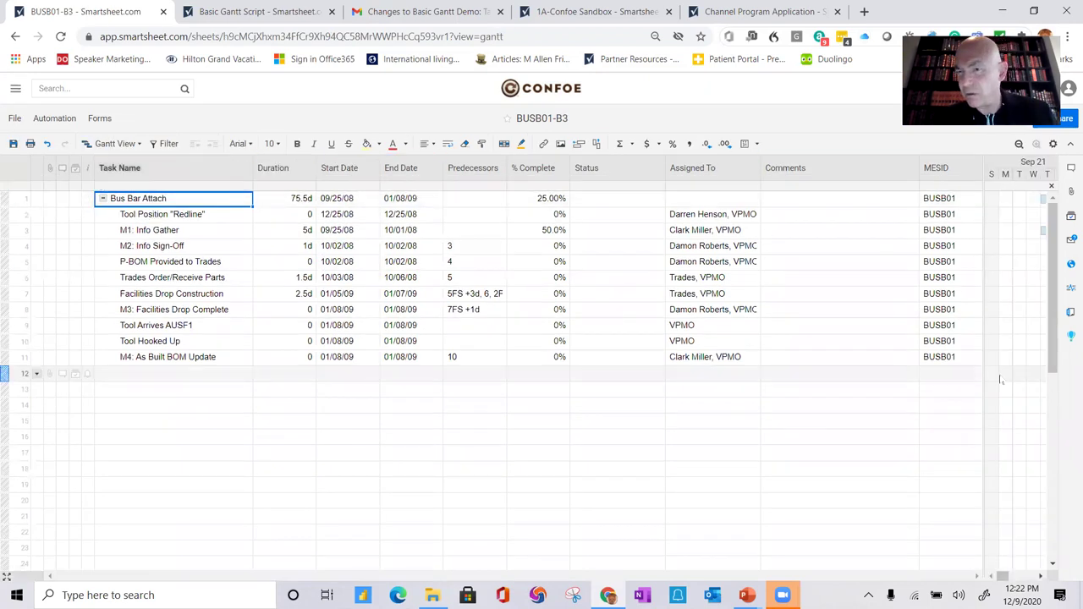
pyautogui.moveTo(984, 369); pyautogui.dragTo(574, 351)
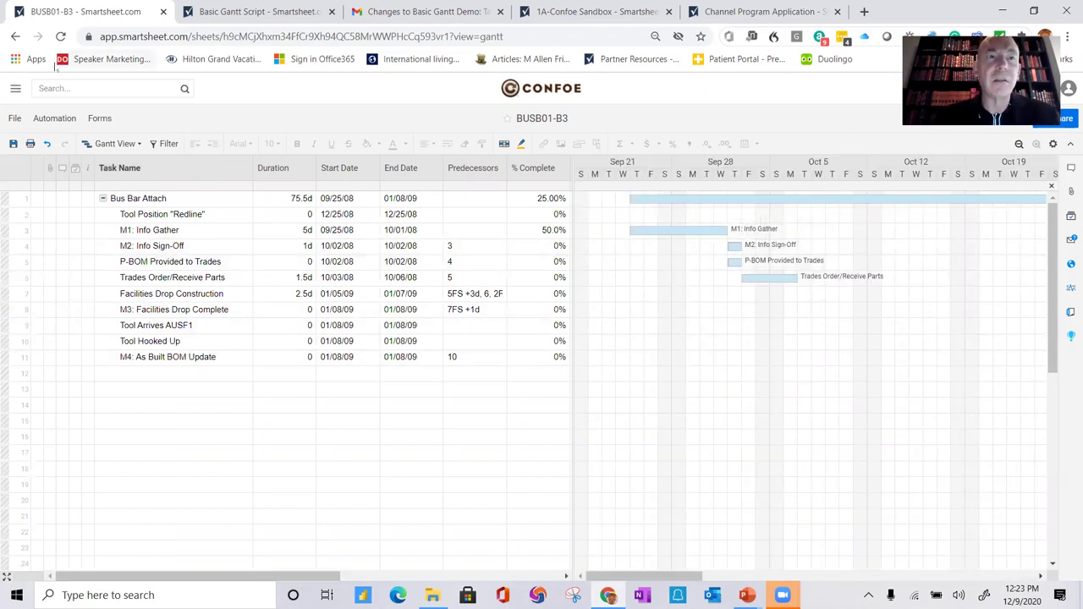
pyautogui.click(15, 37)
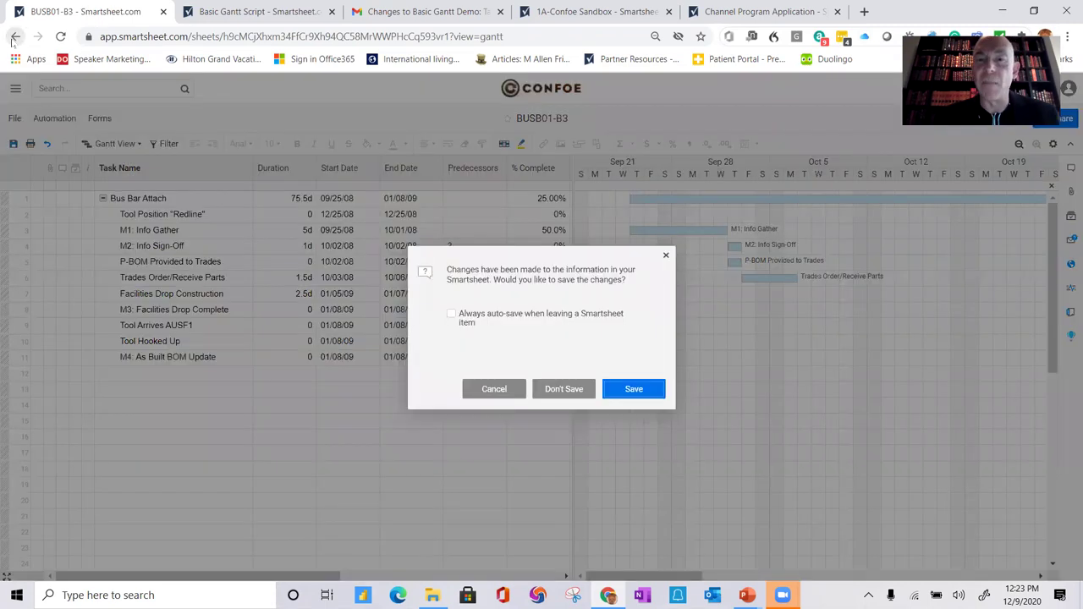
pyautogui.click(565, 388)
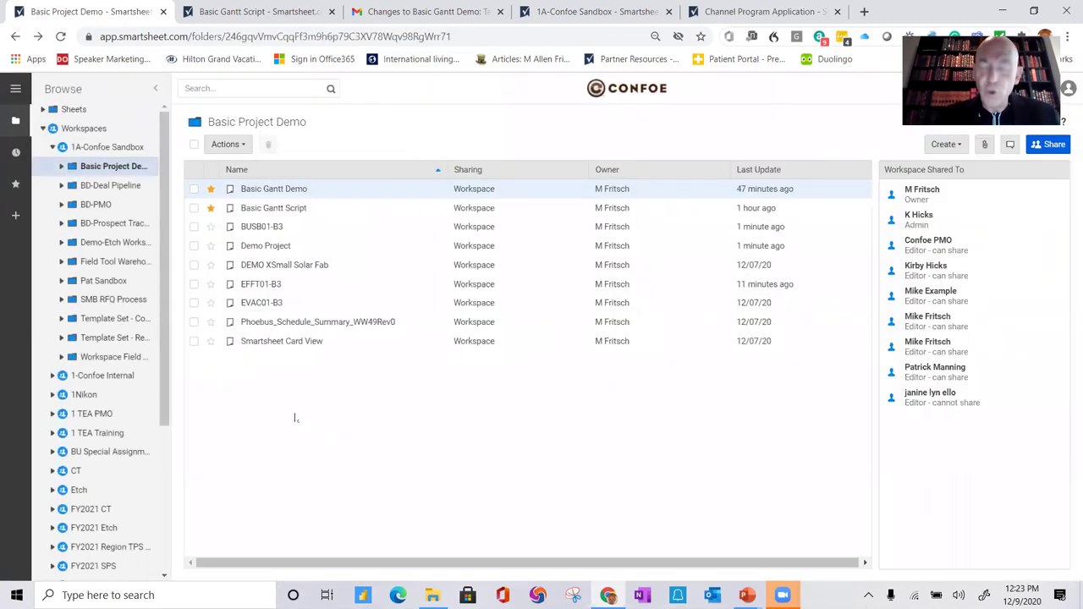
# - Import the Microsoft Project file EFFT02-B3 into the Basic Project Demo folder
pyautogui.rightClick(295, 417)
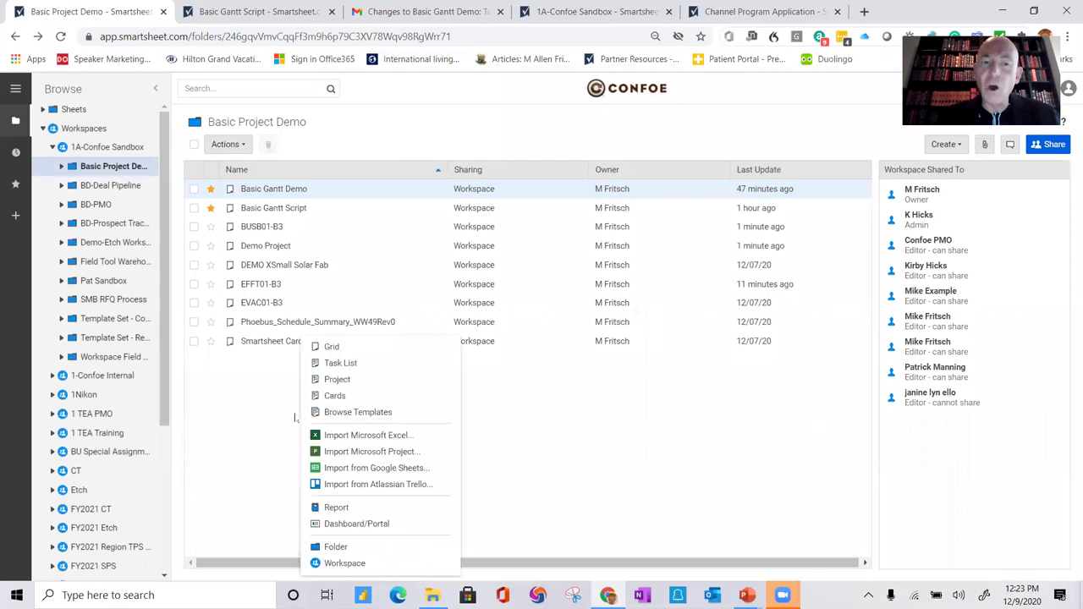
pyautogui.click(349, 453)
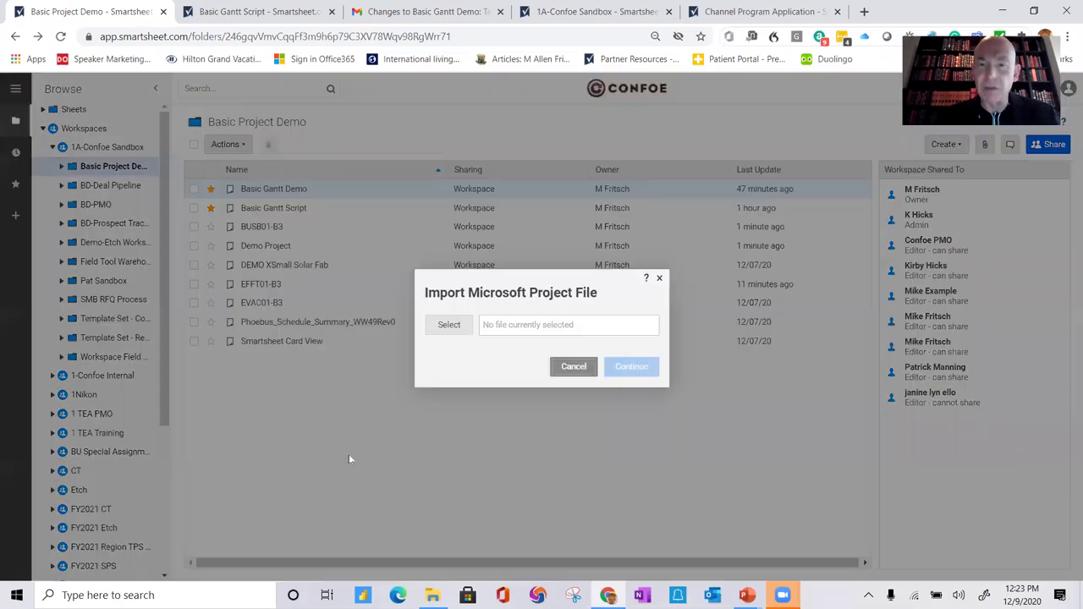
pyautogui.click(446, 329)
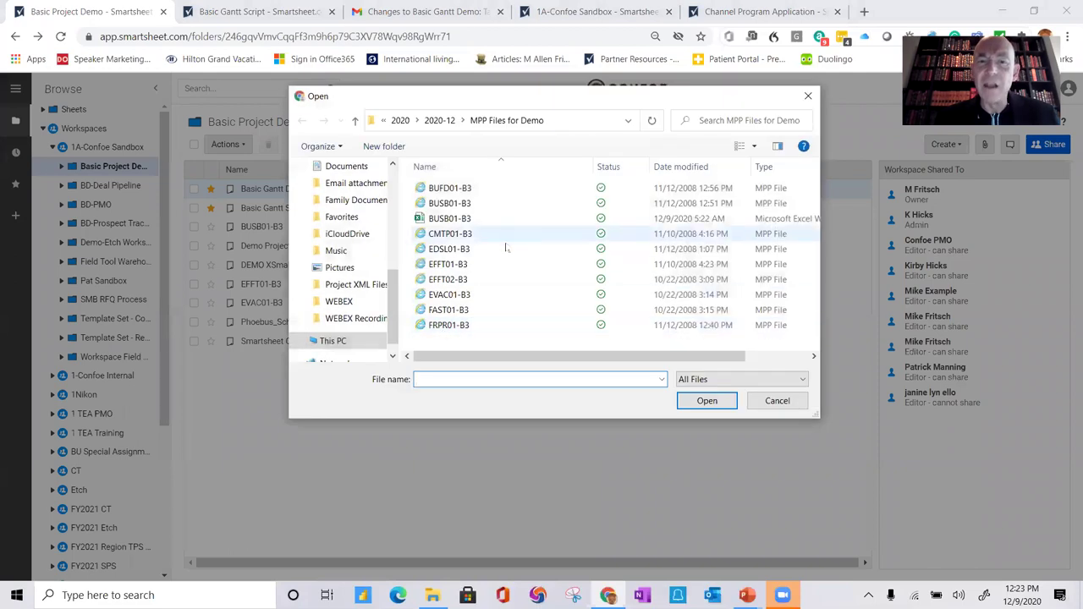
pyautogui.click(448, 280)
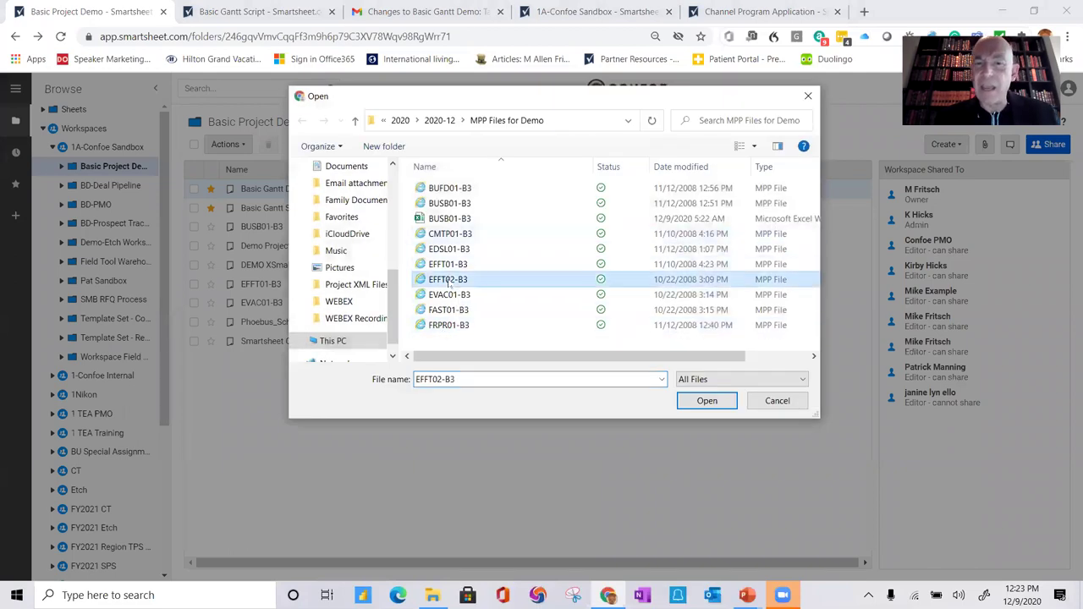
pyautogui.click(711, 399)
pyautogui.click(635, 370)
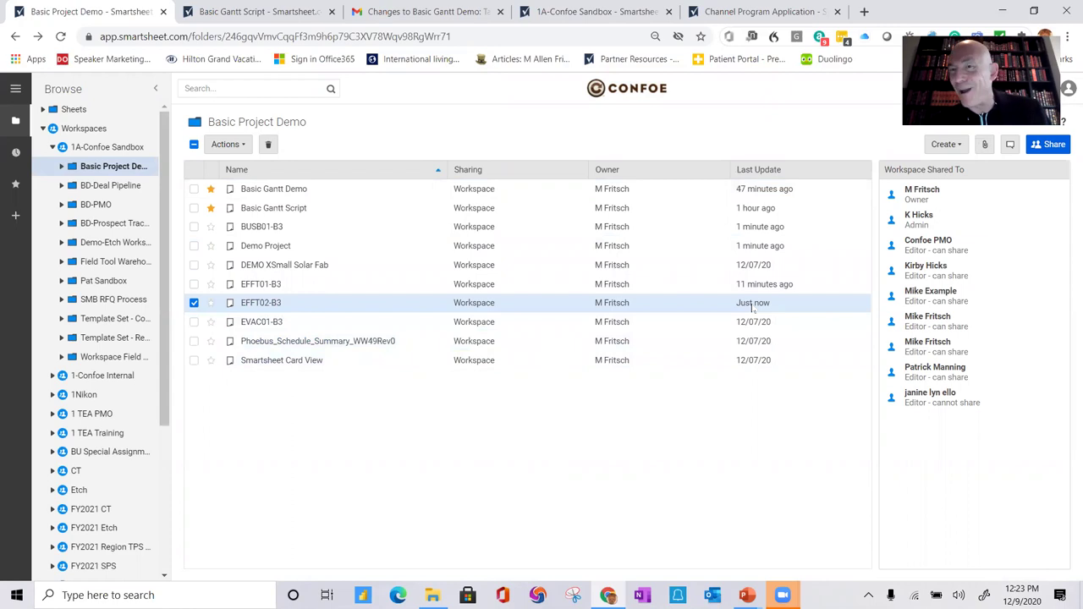
# - Open the imported EFFT02-B3 sheet and widen its grid area to show the columns through Predecessors
pyautogui.click(252, 304)
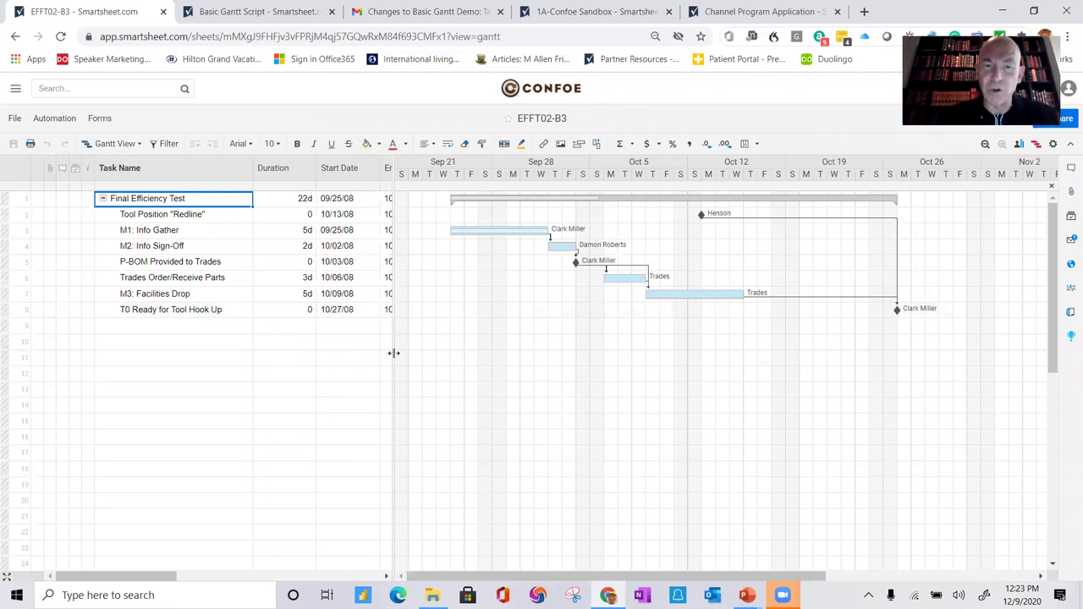
pyautogui.moveTo(393, 353); pyautogui.dragTo(519, 371)
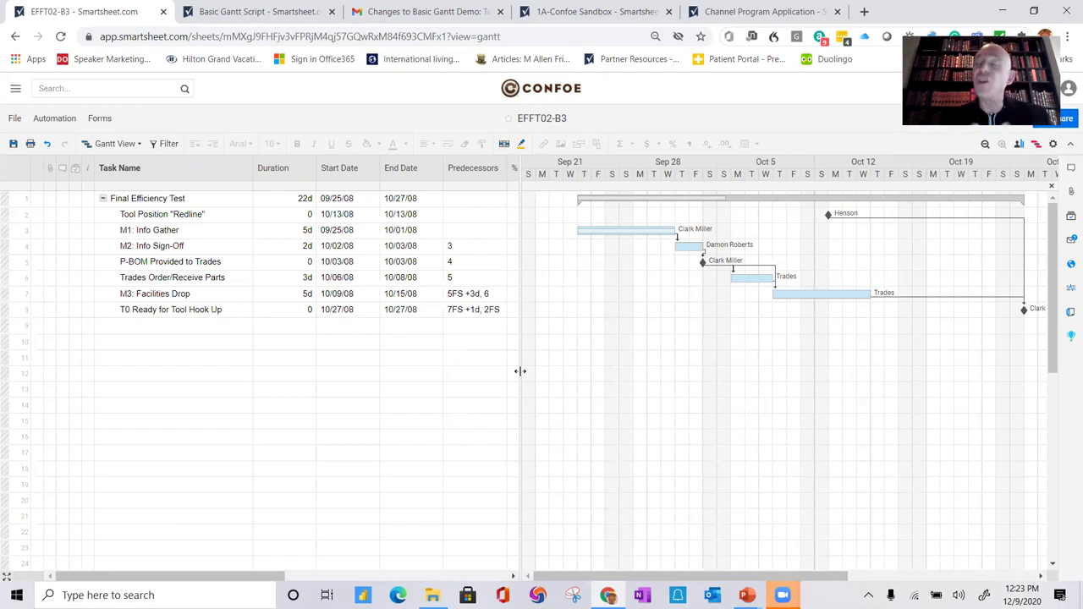
pyautogui.click(392, 389)
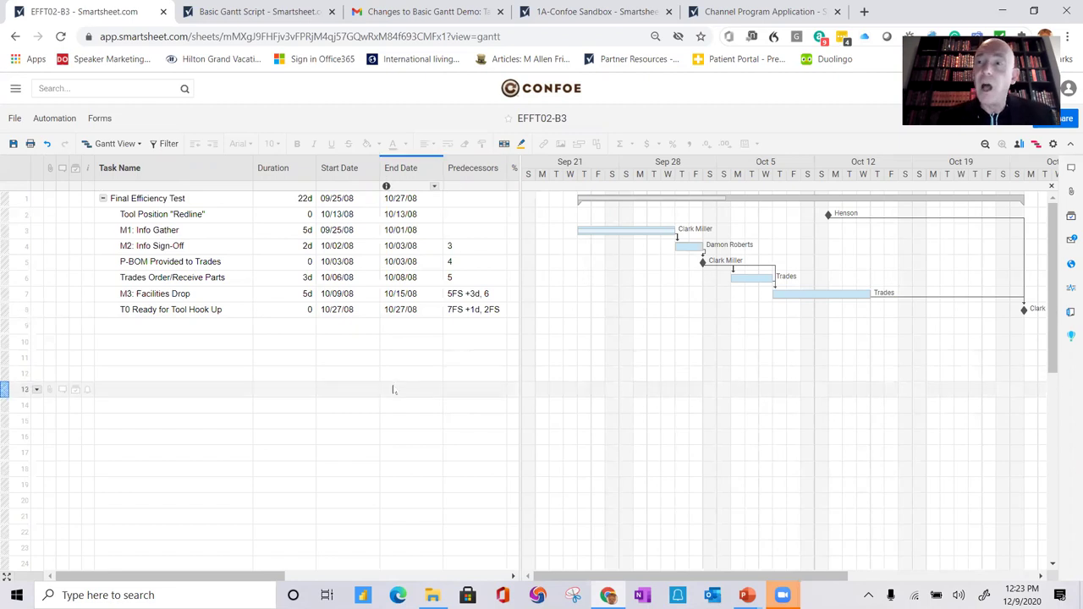
# - Look over the export formats available for the EFFT02-B3 sheet, and return to the folder without saving
pyautogui.click(14, 119)
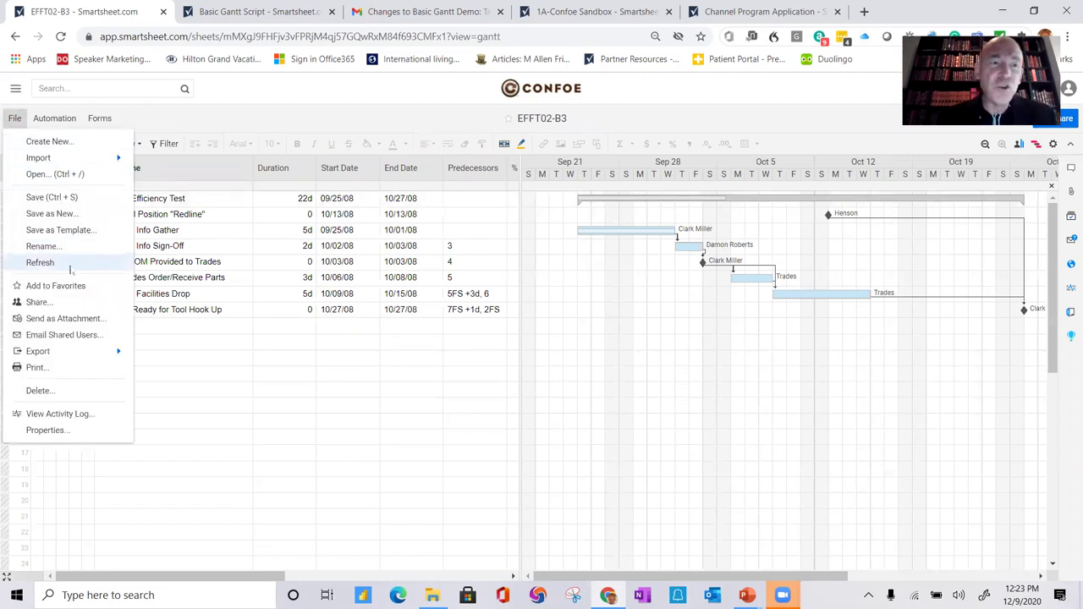
pyautogui.moveTo(67, 353)
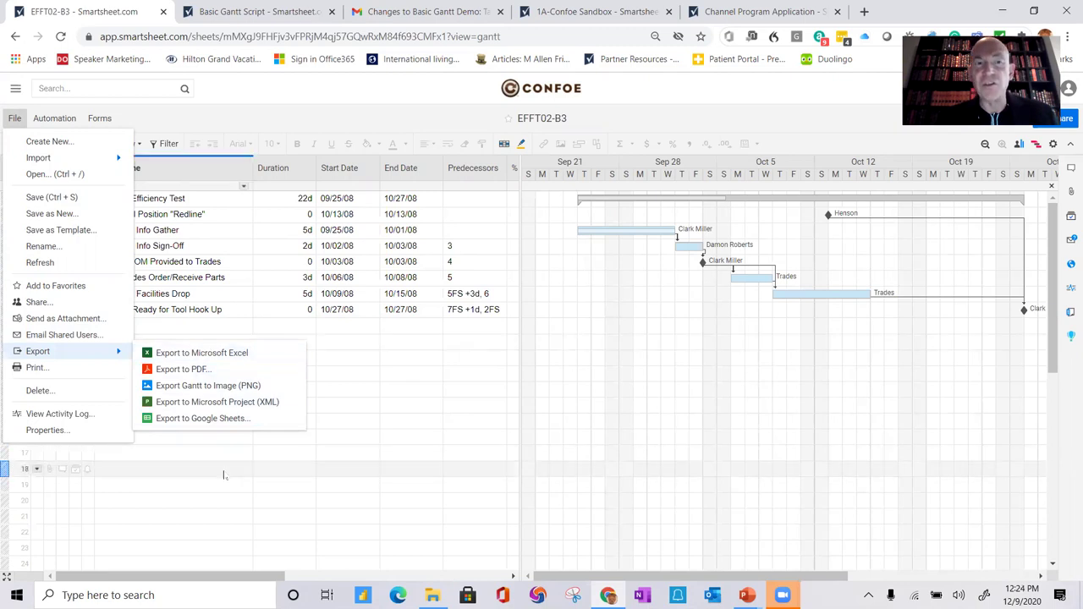
pyautogui.click(285, 484)
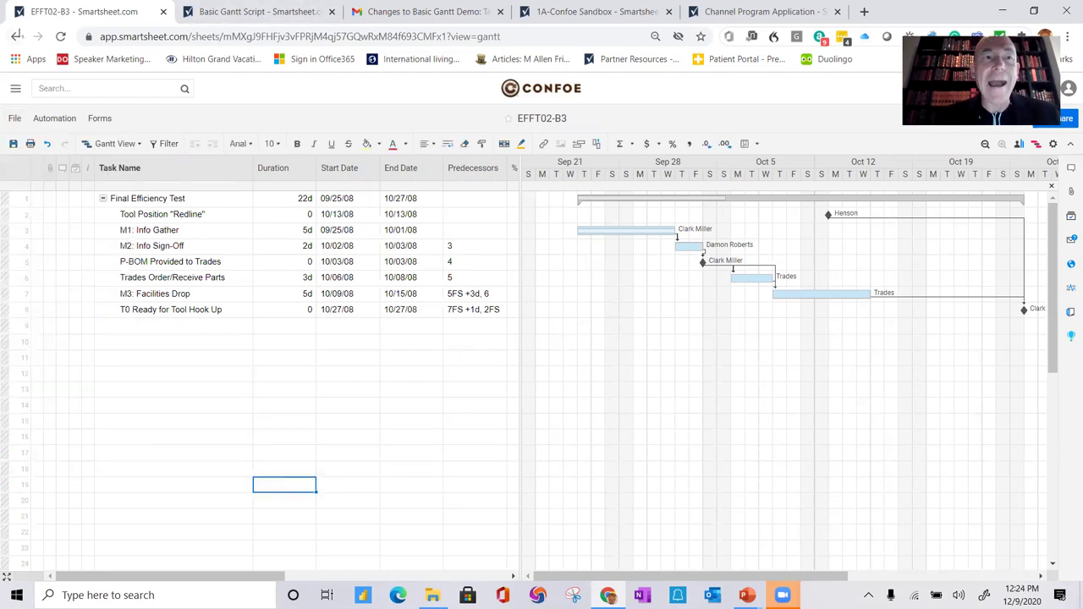
pyautogui.click(15, 36)
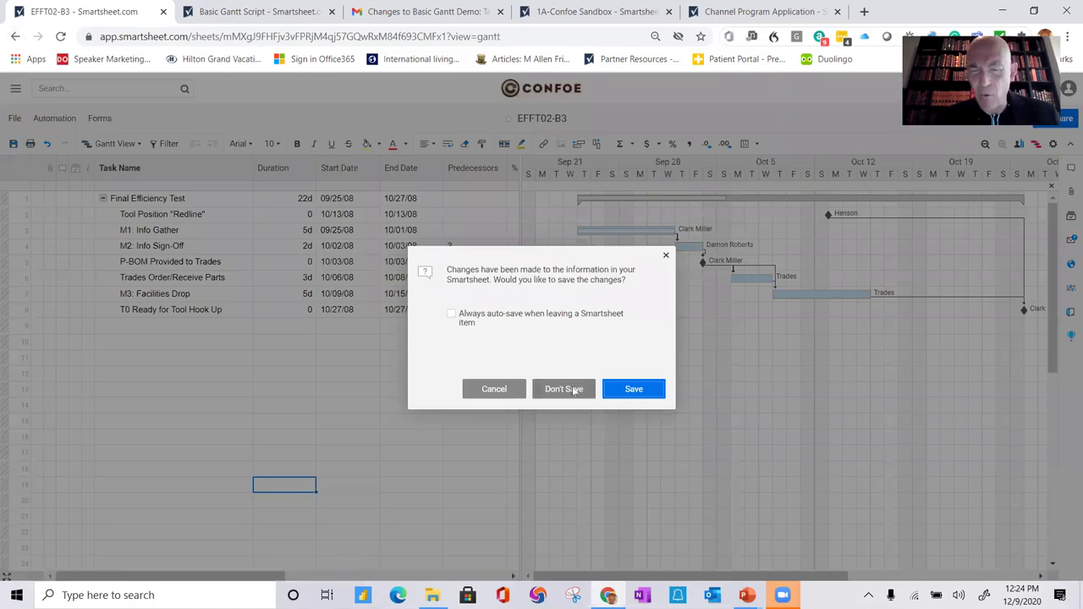
pyautogui.click(572, 390)
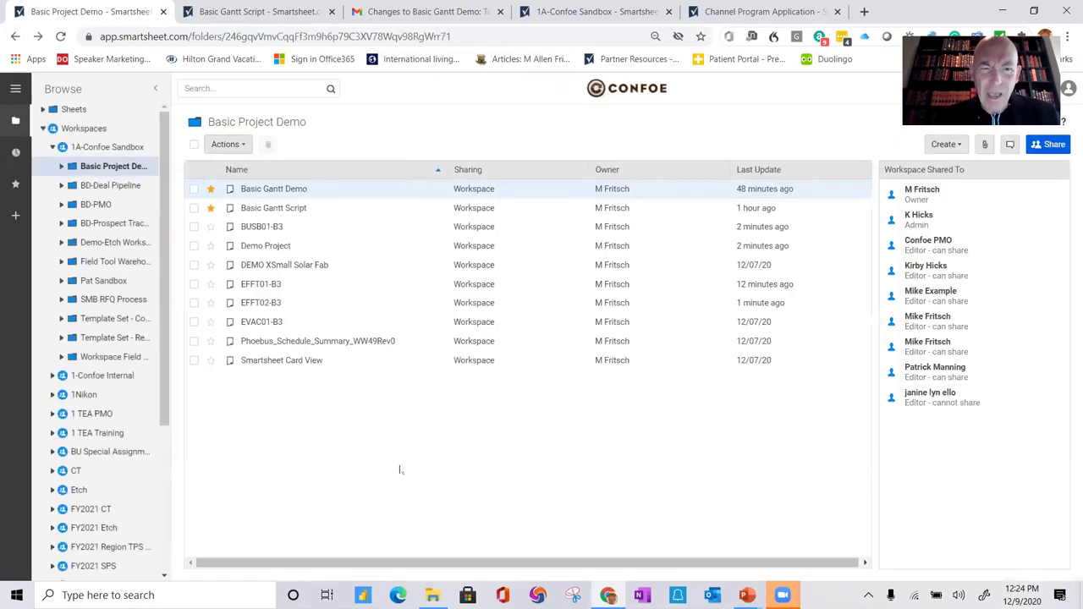
# - Open the Demo Project sheet and enter "Task 1" in the first row with a duration of 5 days
pyautogui.click(263, 248)
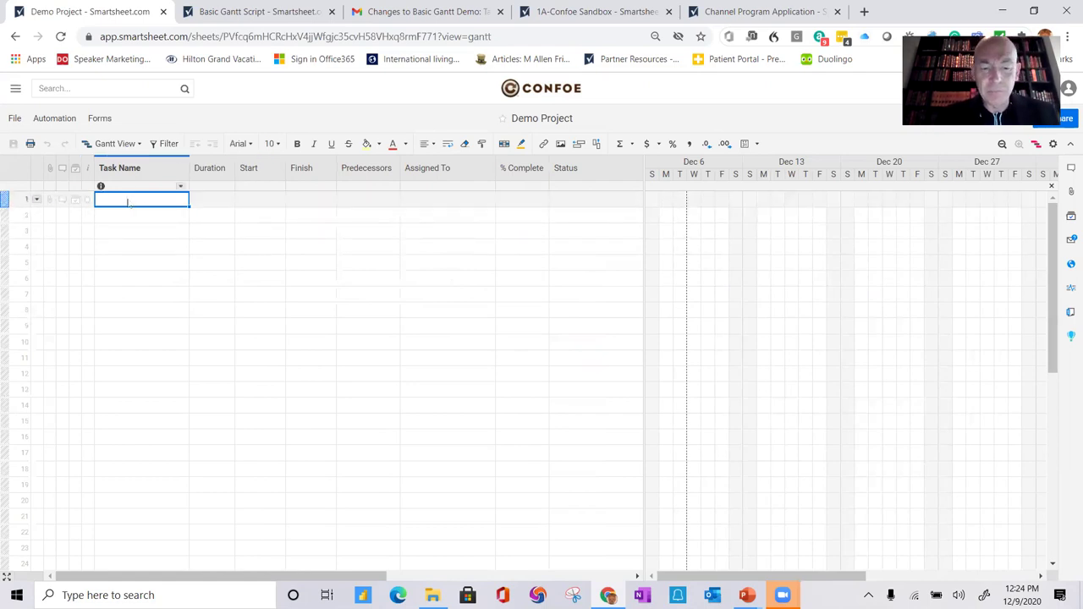
pyautogui.write('Task 1')
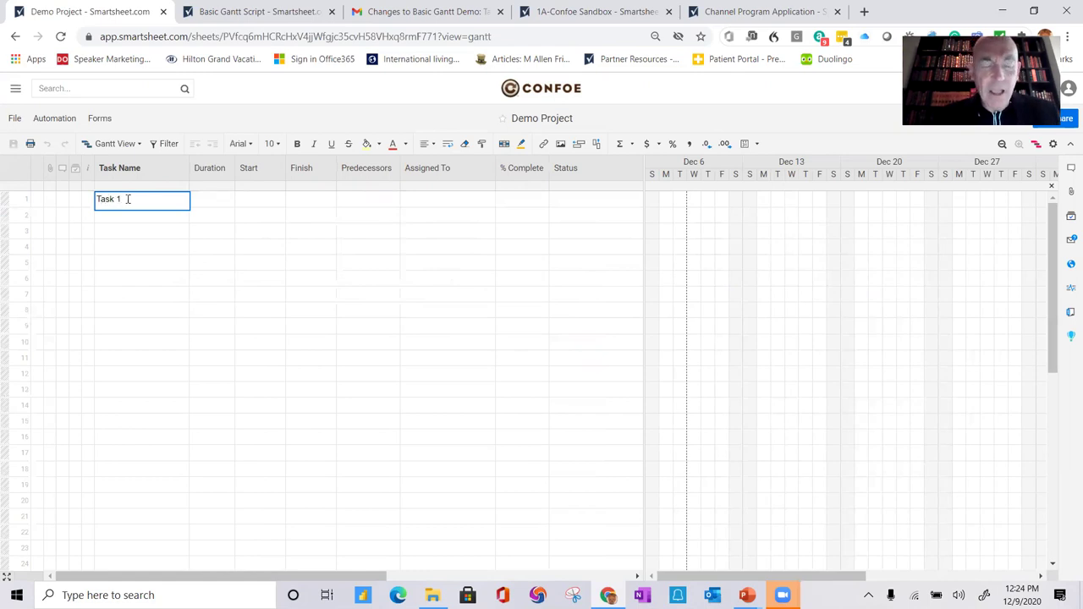
pyautogui.press('Tab')
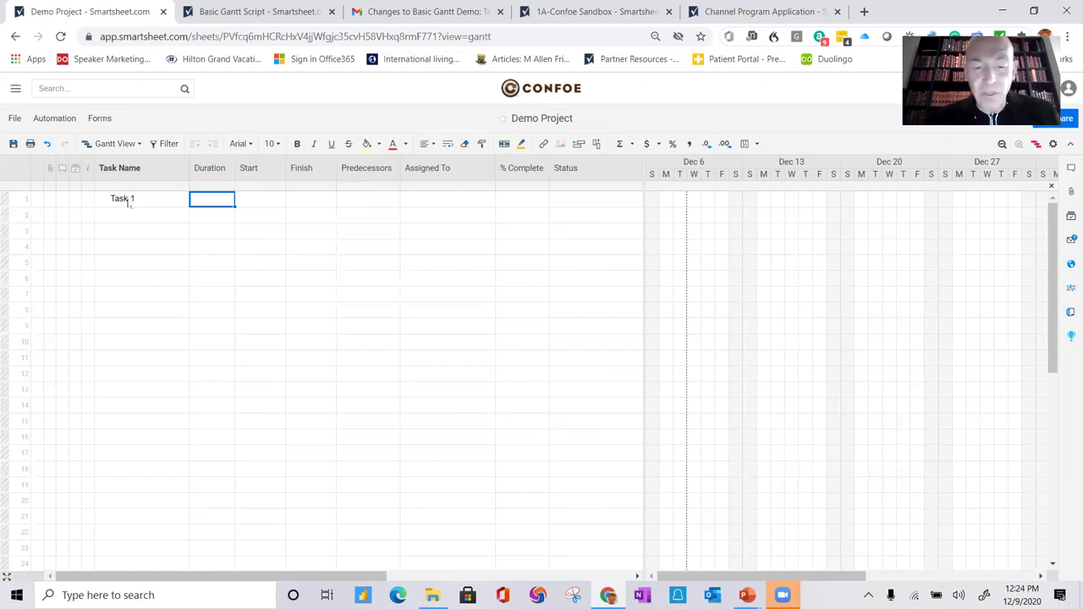
pyautogui.write('5')
pyautogui.press('Return')
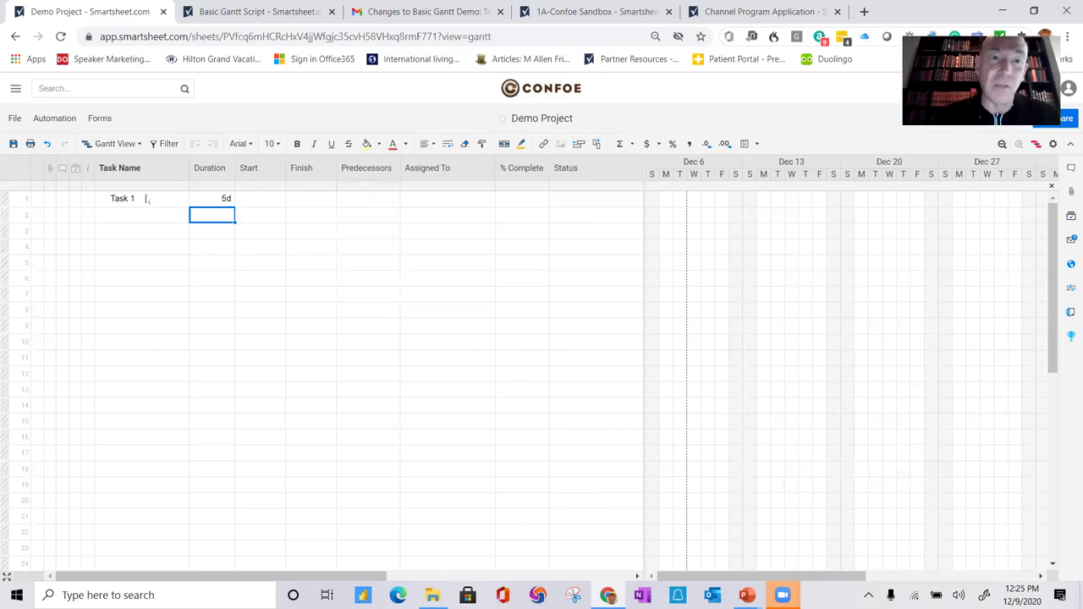
# - Set Task 1's start date to December 8, 2020
pyautogui.click(257, 203)
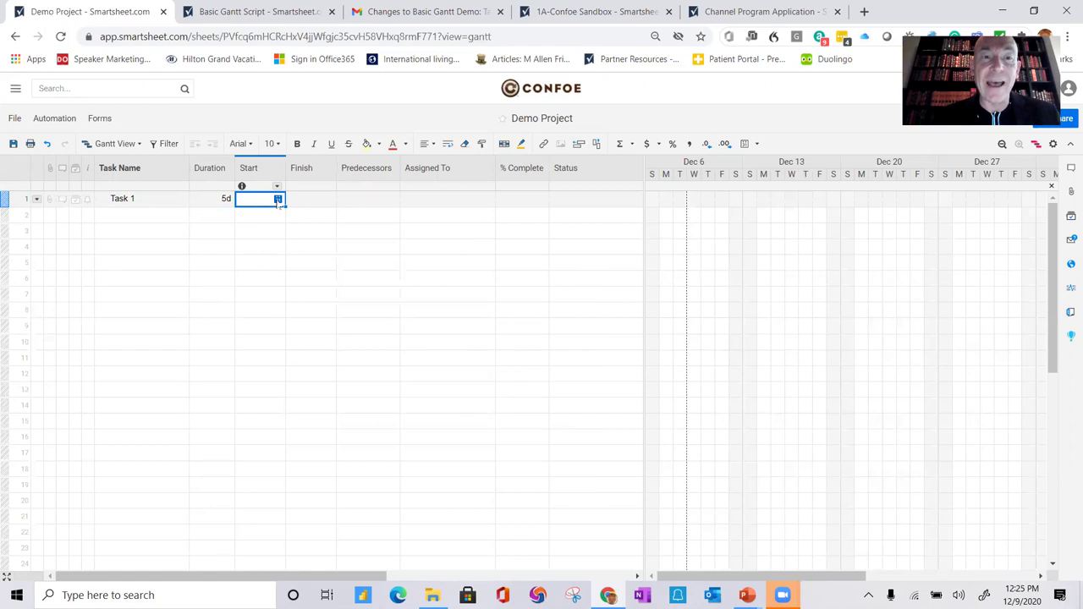
pyautogui.click(278, 199)
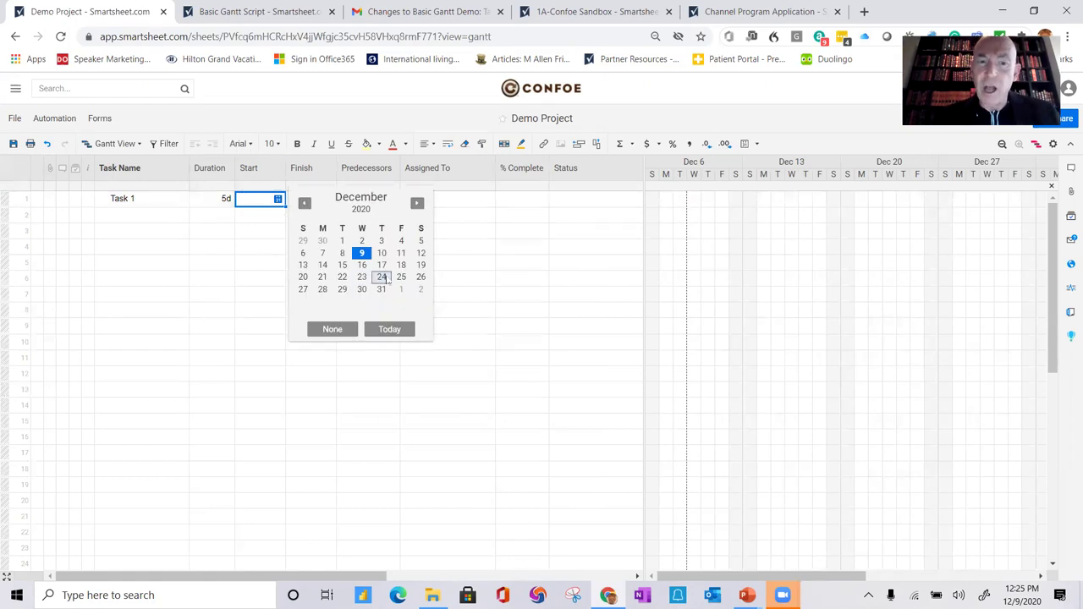
pyautogui.click(341, 253)
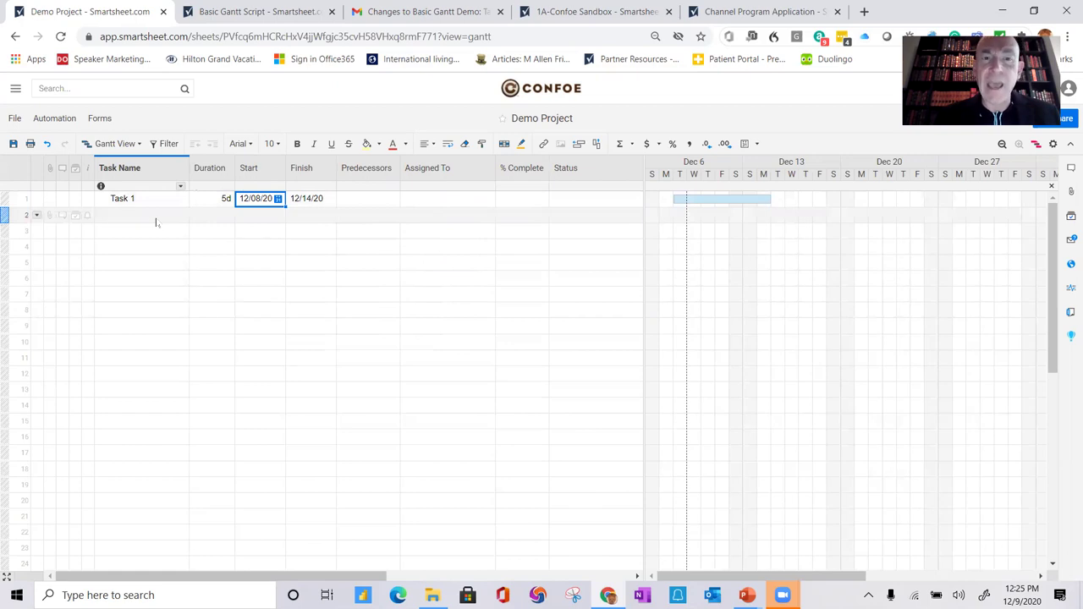
# - Assign Task 1 to the workspace owner and enable notifications to team members when a row is assigned to them
pyautogui.click(433, 200)
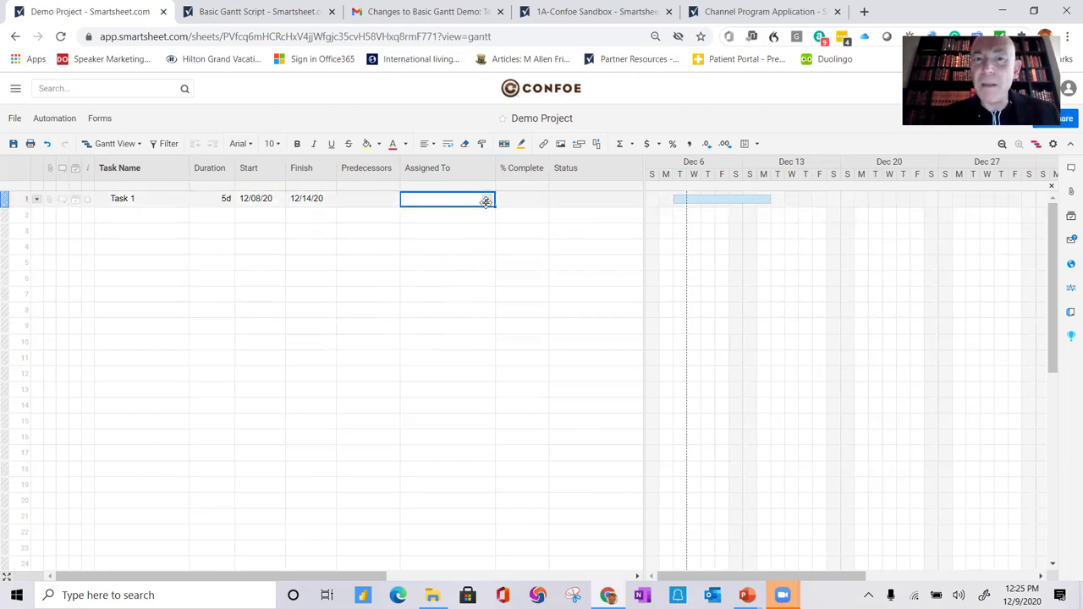
pyautogui.click(486, 199)
pyautogui.click(465, 224)
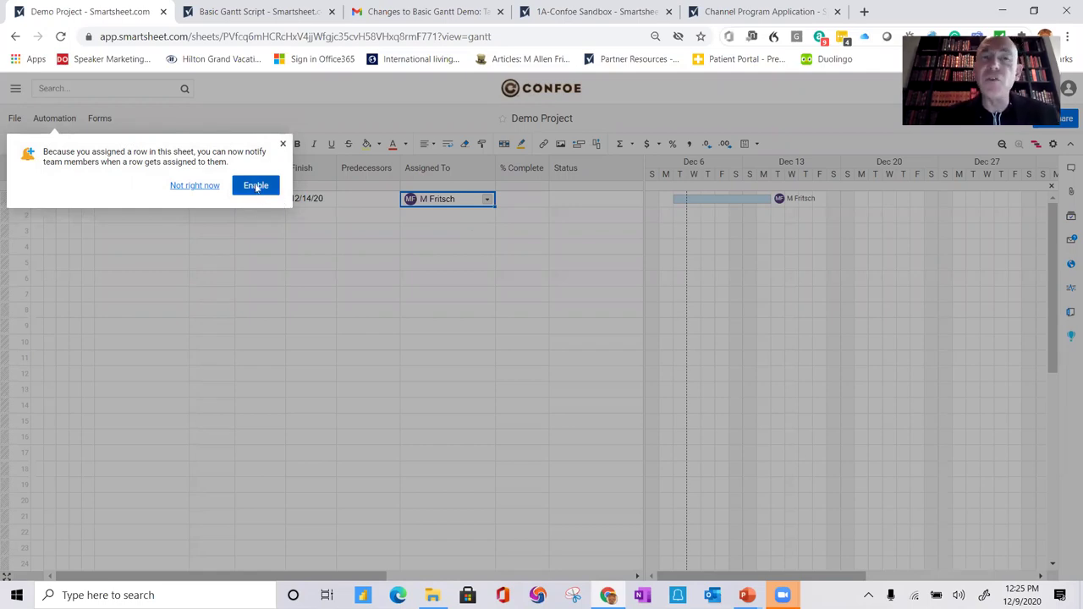
pyautogui.click(257, 186)
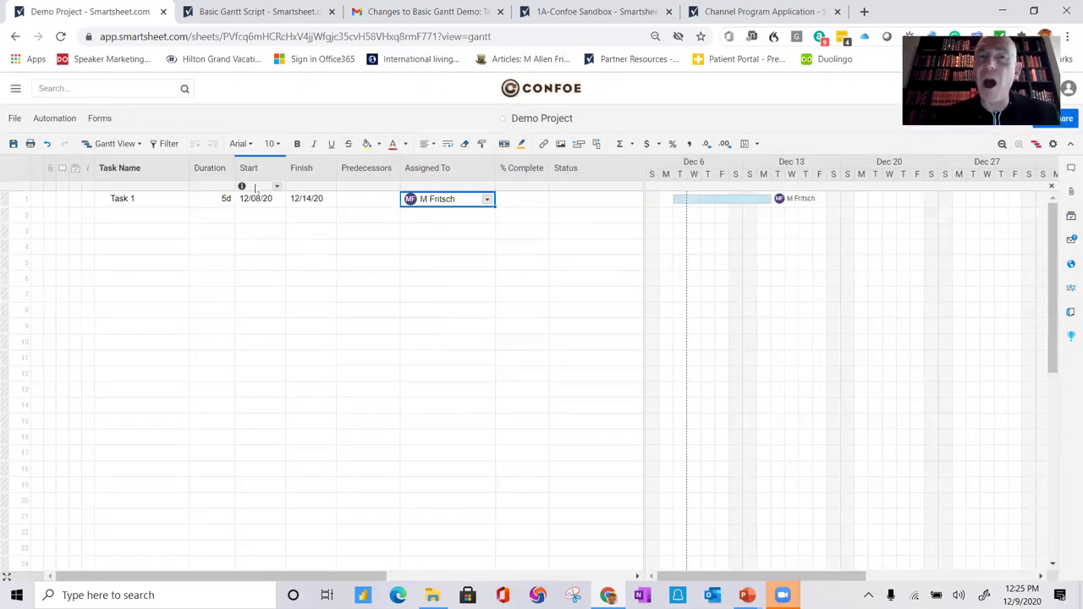
# - Set Task 1's % Complete to 25%
pyautogui.click(518, 201)
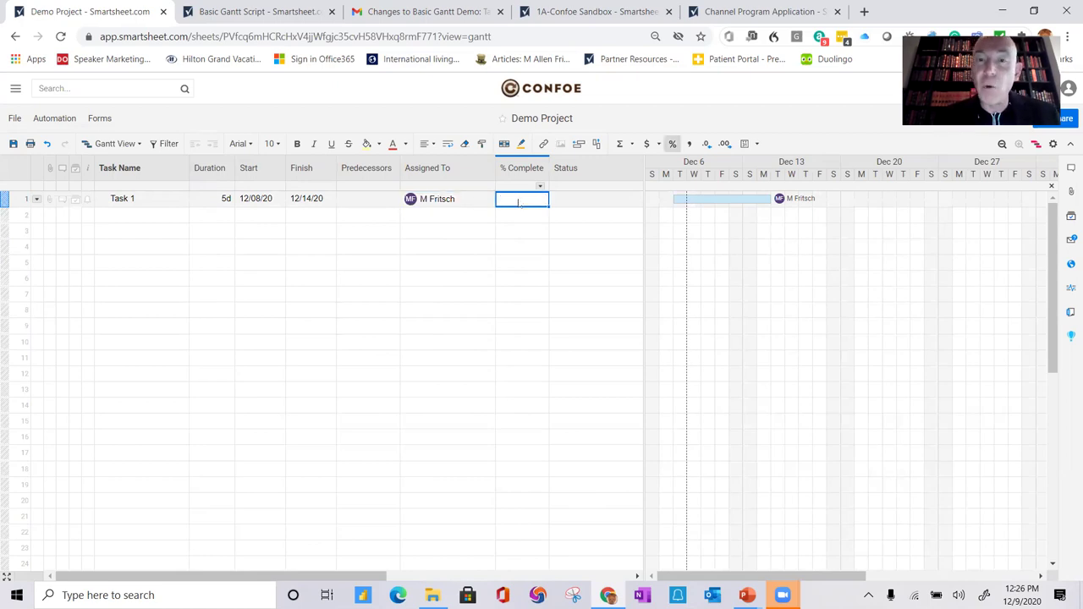
pyautogui.write('2')
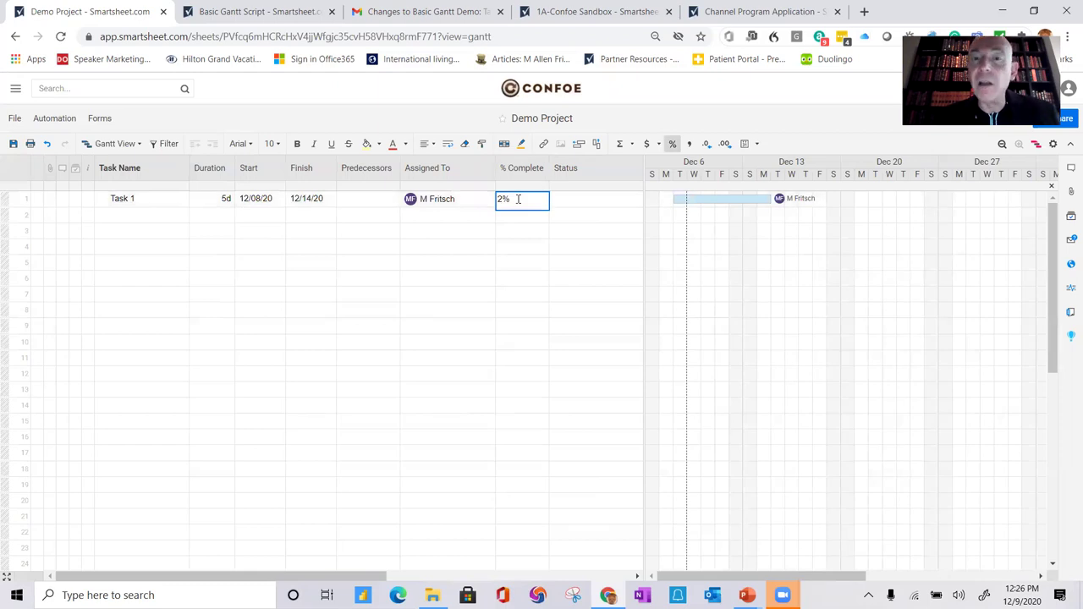
pyautogui.write('4')
pyautogui.press('BackSpace')
pyautogui.write('5')
pyautogui.press('Return')
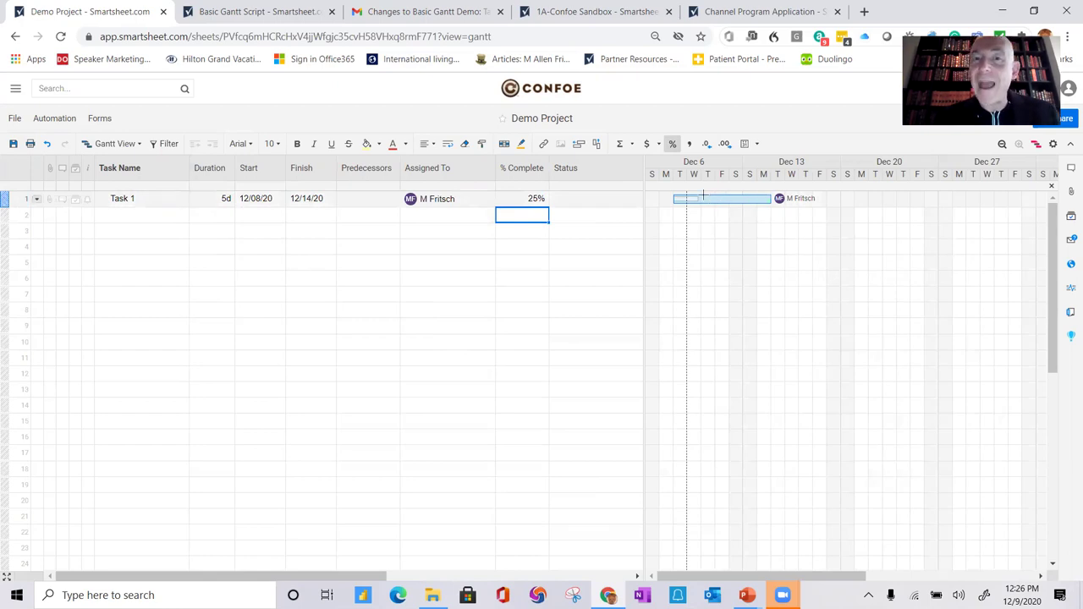
# - Set Task 1's status to In Progress and save the sheet
pyautogui.click(592, 199)
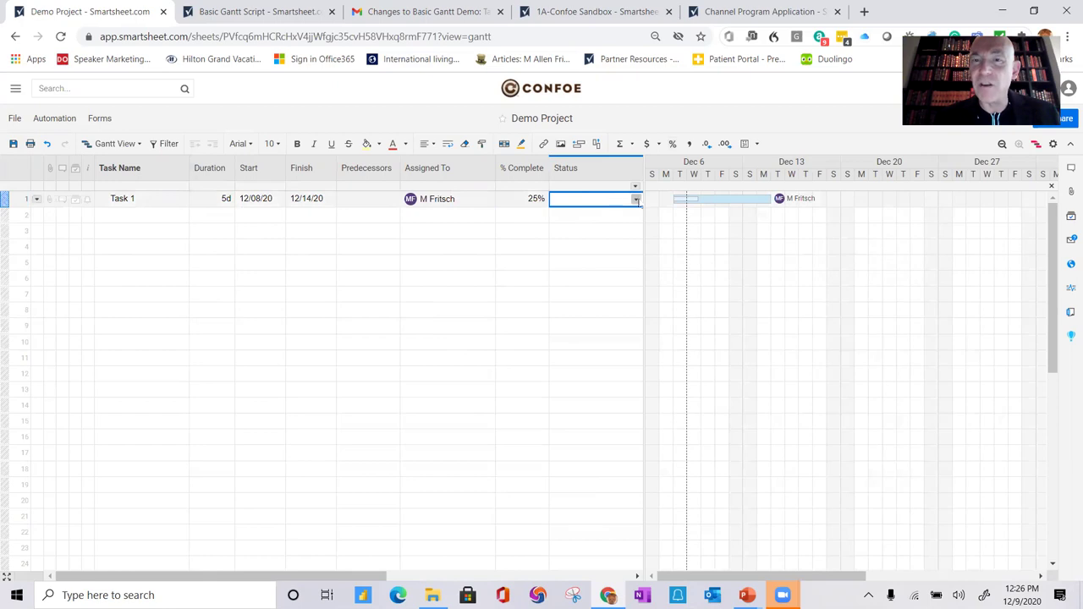
pyautogui.click(636, 199)
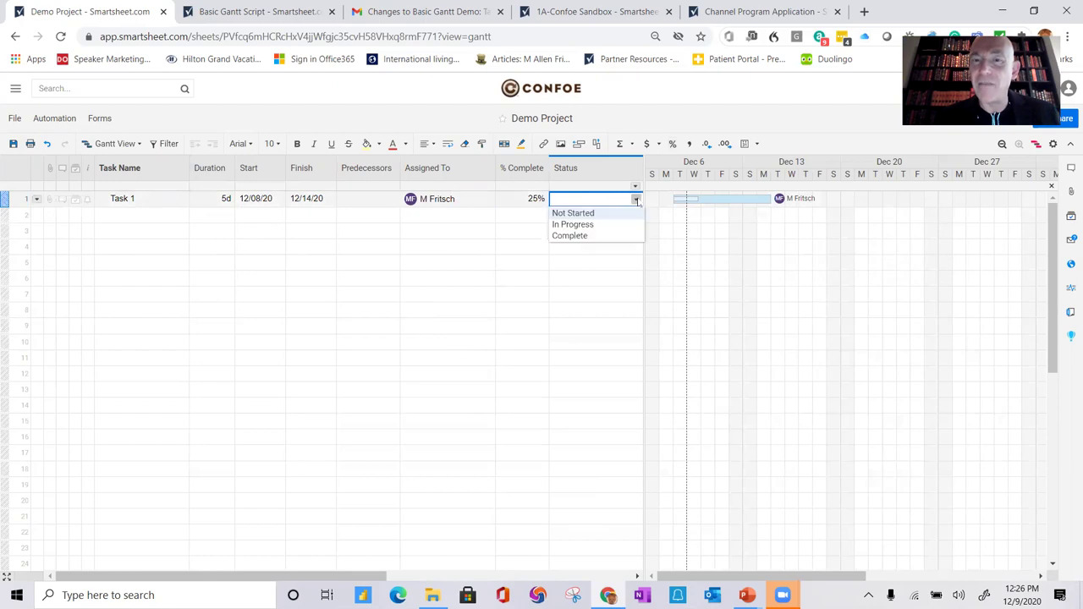
pyautogui.click(589, 225)
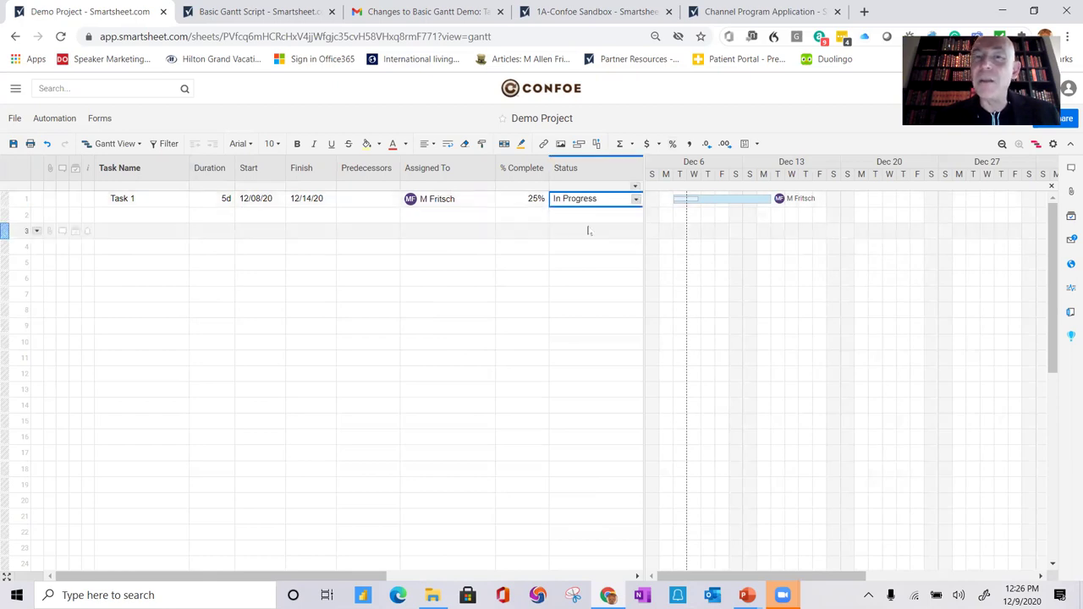
pyautogui.click(13, 145)
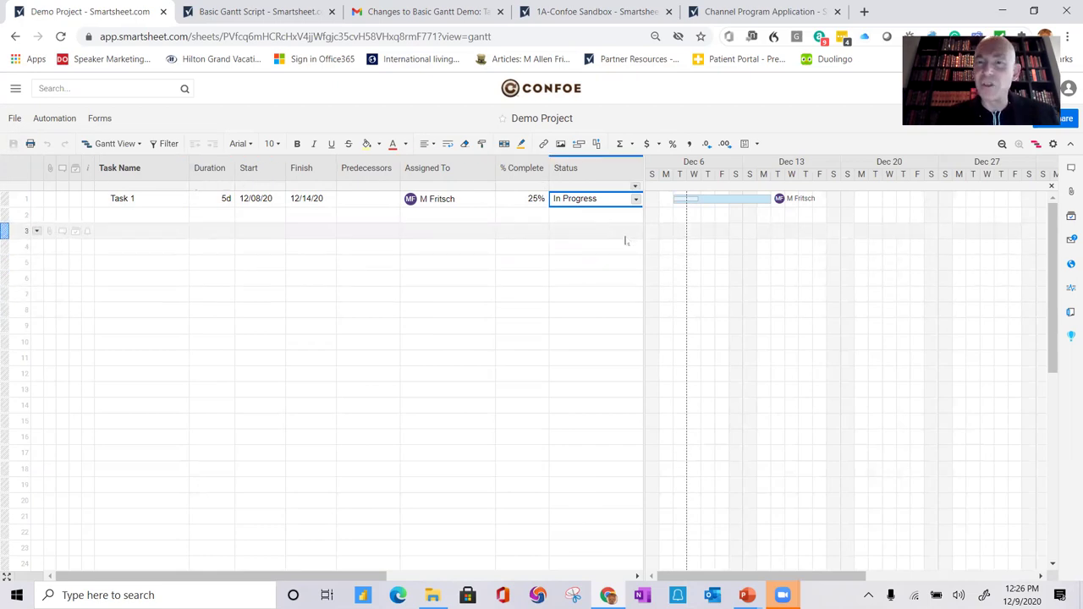
# - Widen the grid area to show the Comments column and enter "I've started this" as Task 1's comment
pyautogui.moveTo(645, 249); pyautogui.dragTo(776, 251)
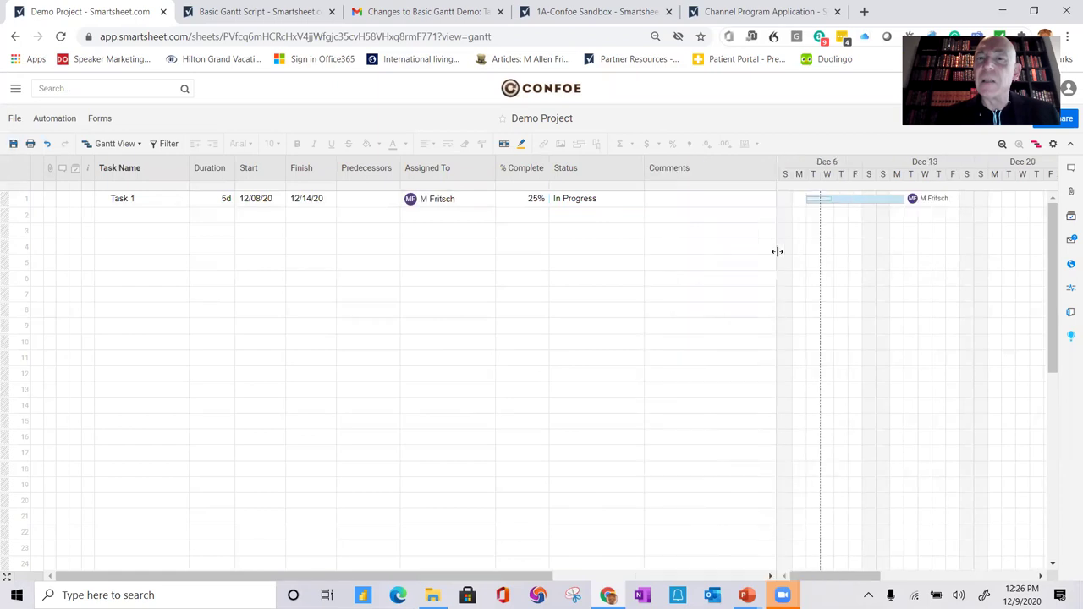
pyautogui.click(675, 204)
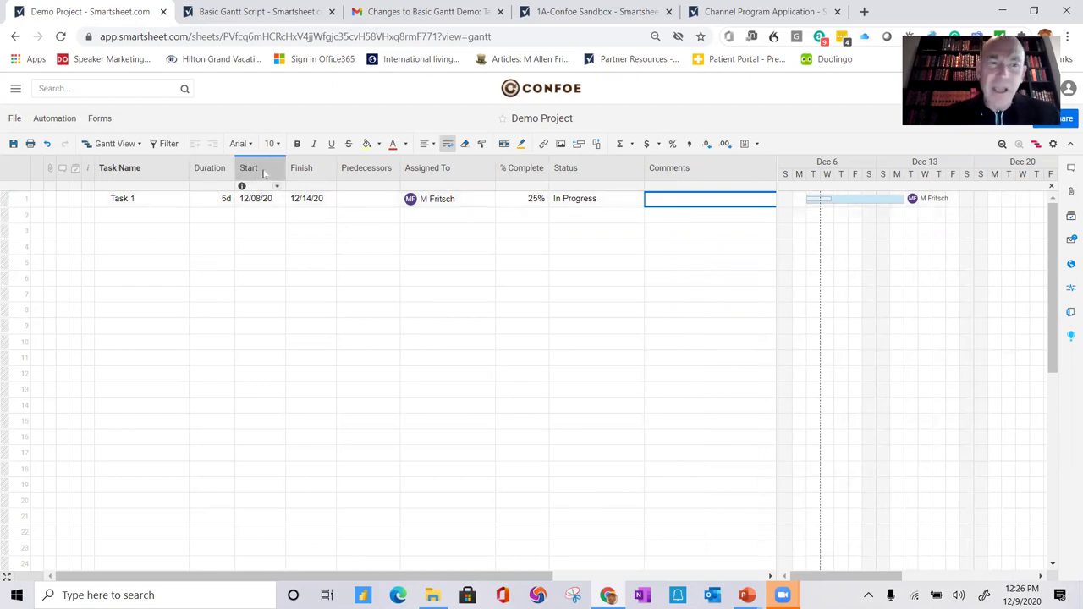
pyautogui.click(670, 202)
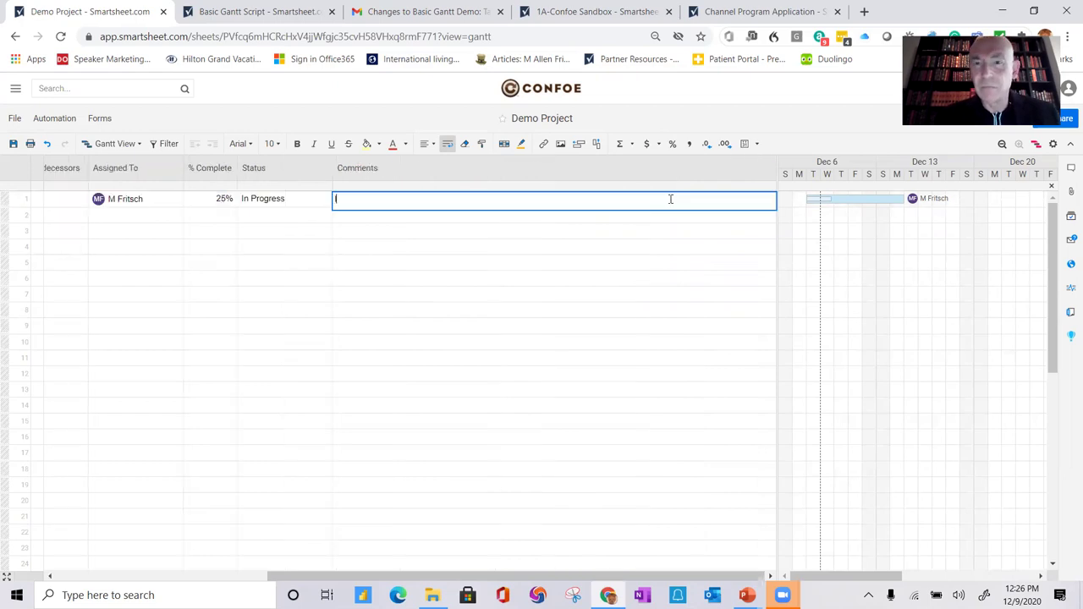
pyautogui.write("I'v")
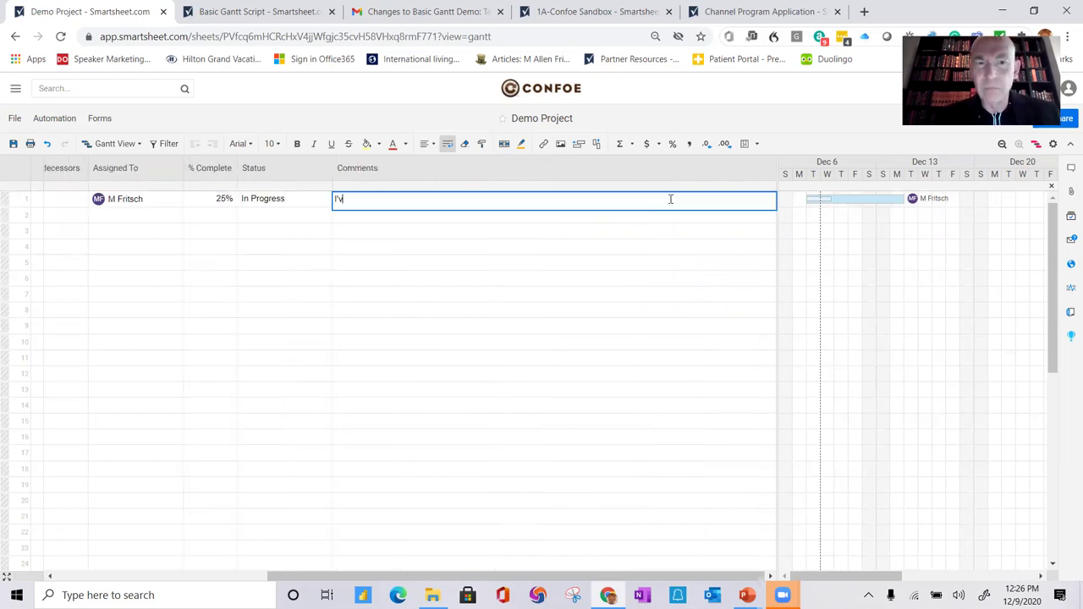
pyautogui.write('e ')
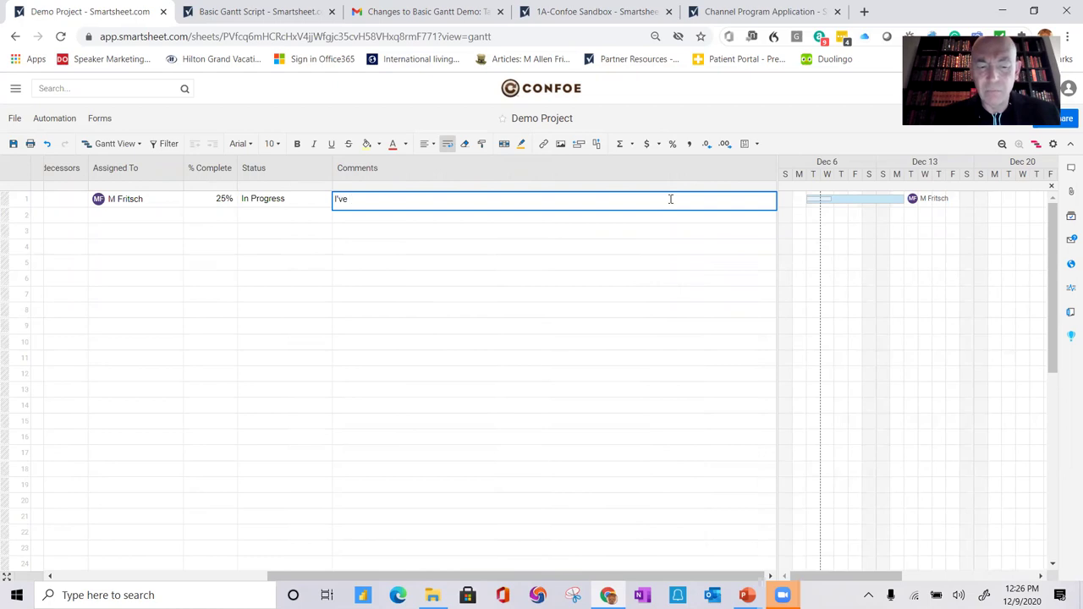
pyautogui.write('started the')
pyautogui.press('BackSpace')
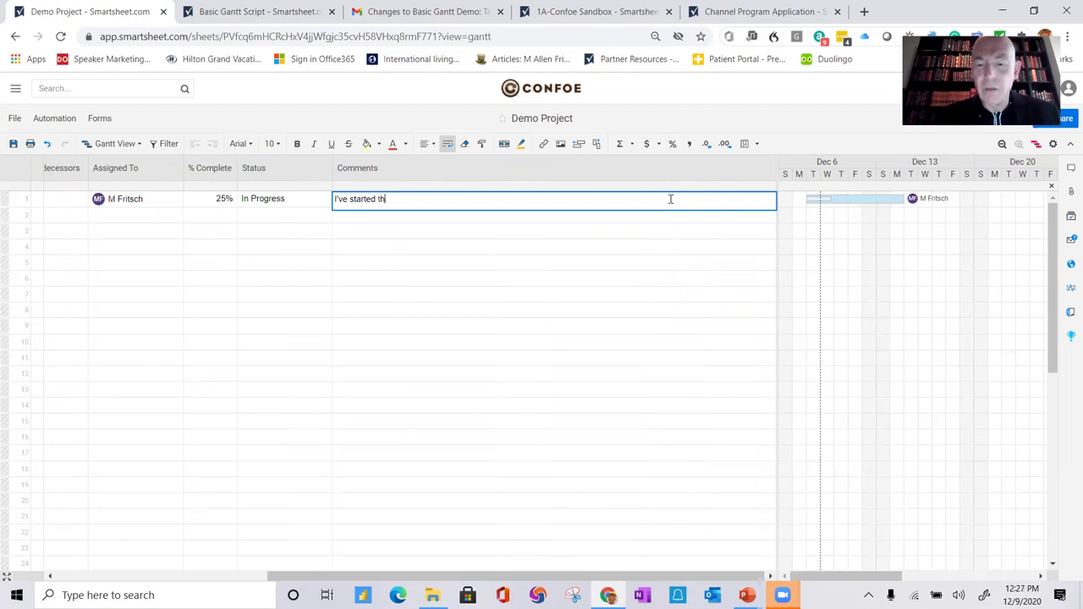
pyautogui.write('is')
pyautogui.press('Return')
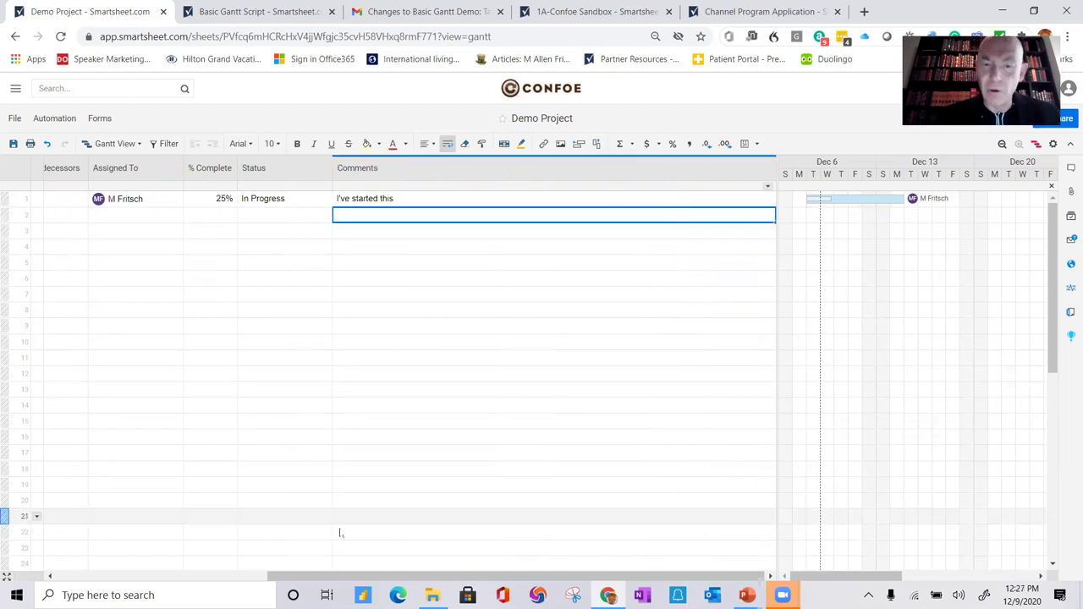
# - Post a row conversation on Task 1 that mentions a colleague and reads "Need specs to finish task 1"
pyautogui.moveTo(385, 578); pyautogui.dragTo(133, 584)
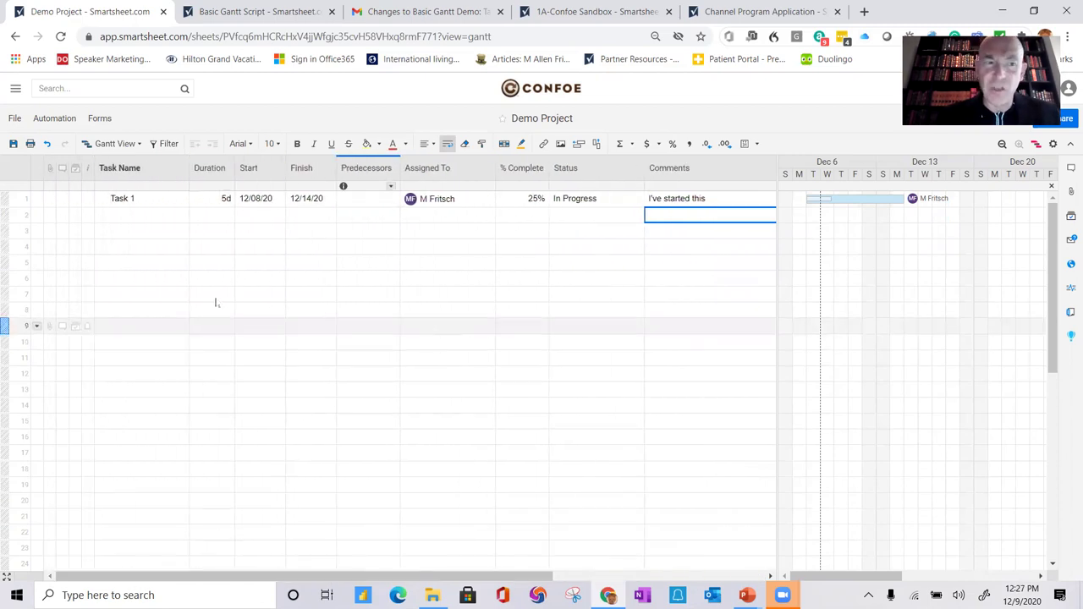
pyautogui.click(63, 200)
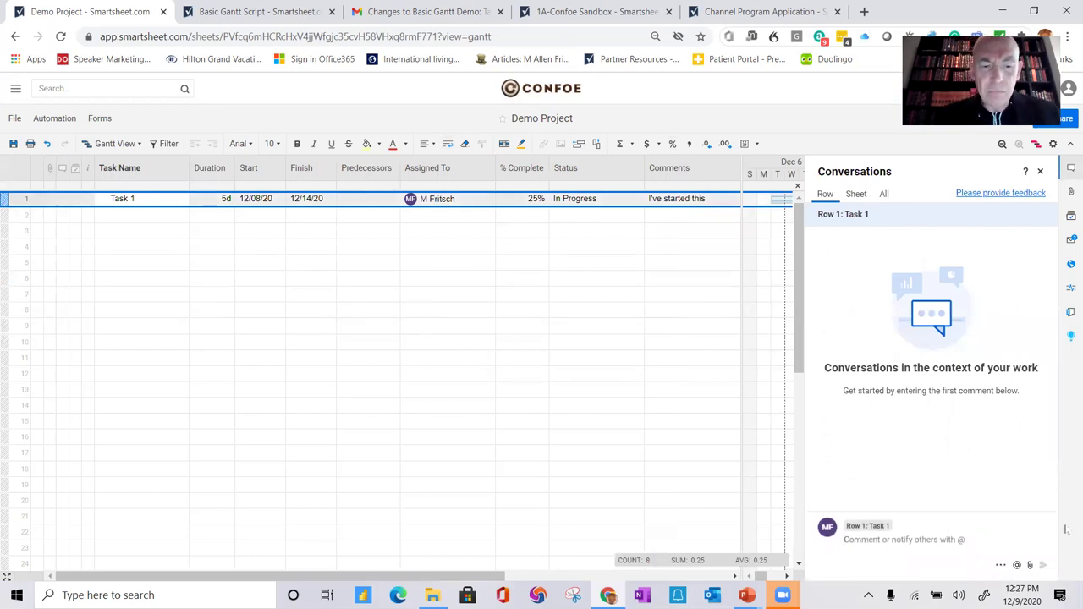
pyautogui.write('@')
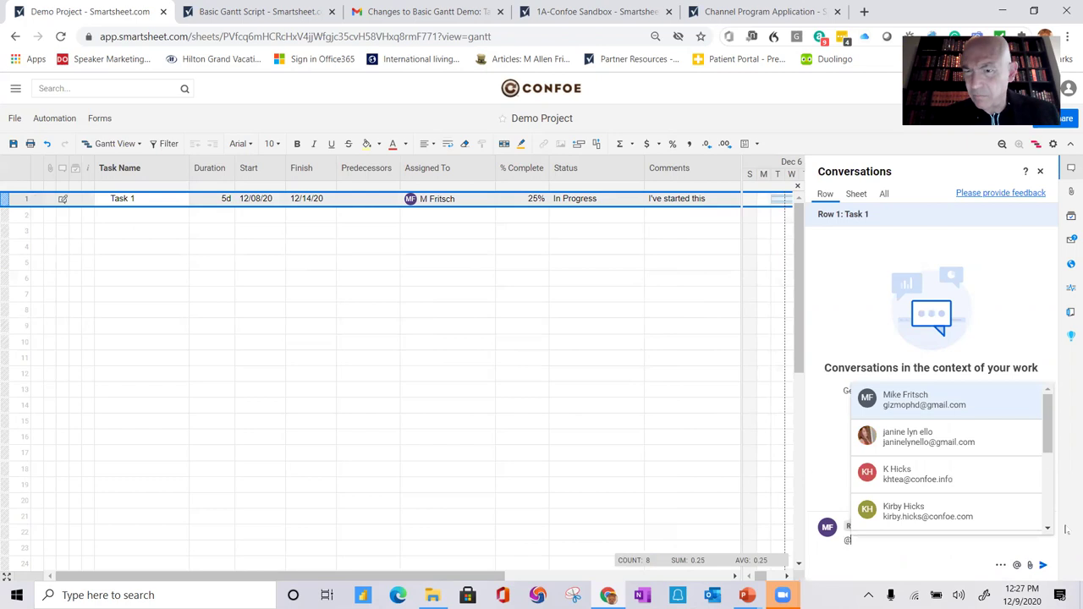
pyautogui.write('m')
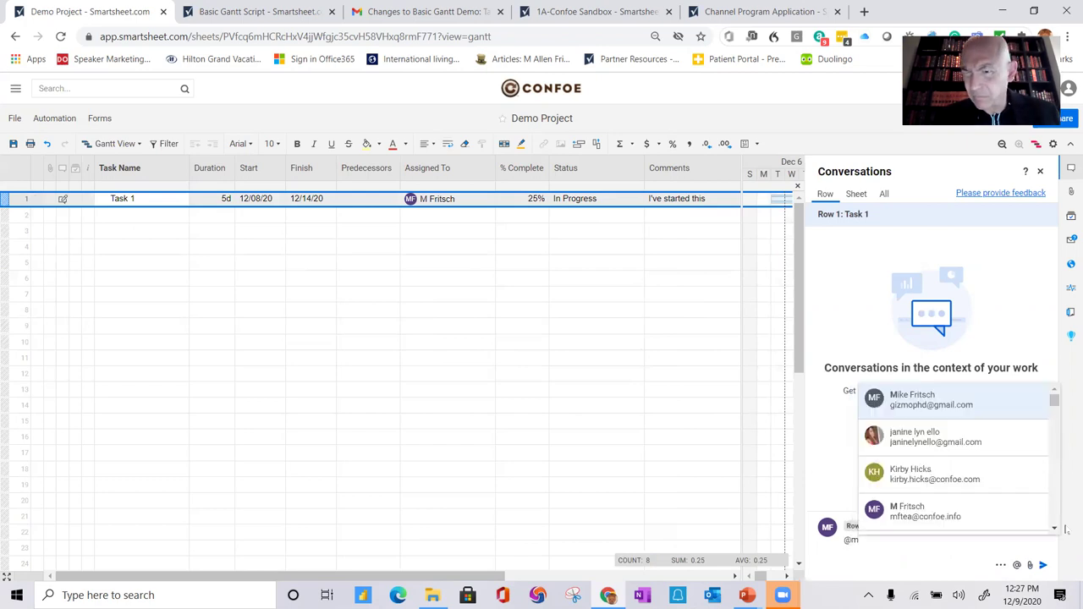
pyautogui.write('i')
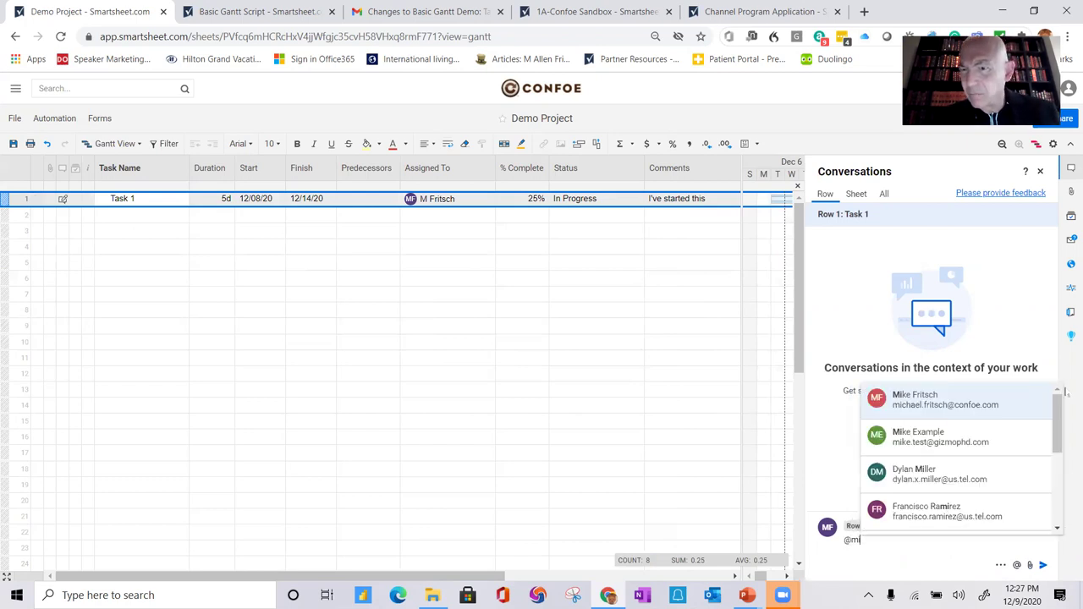
pyautogui.click(923, 397)
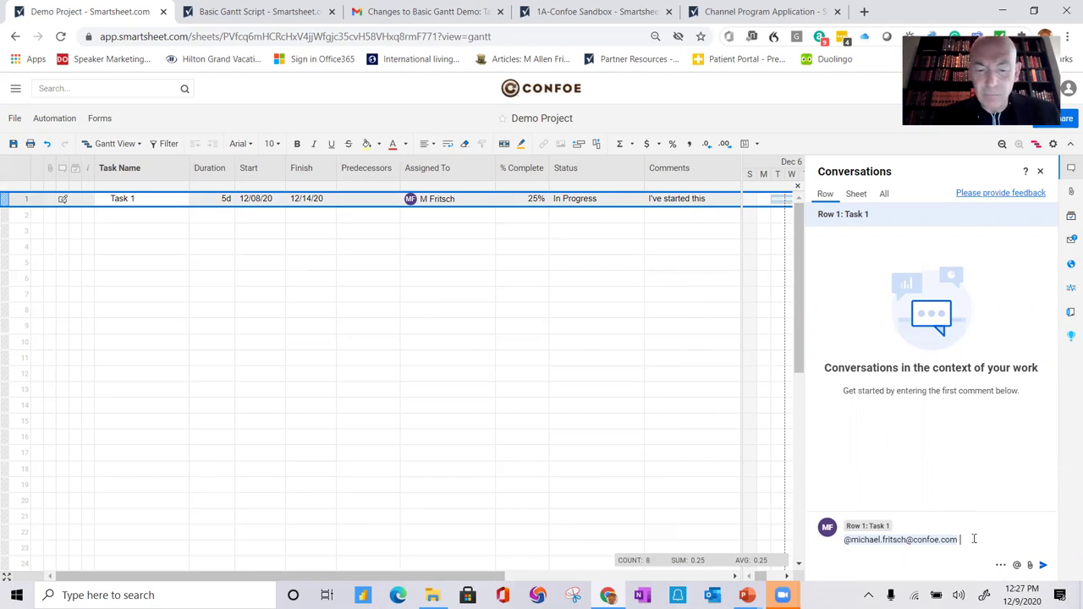
pyautogui.write('Need spe')
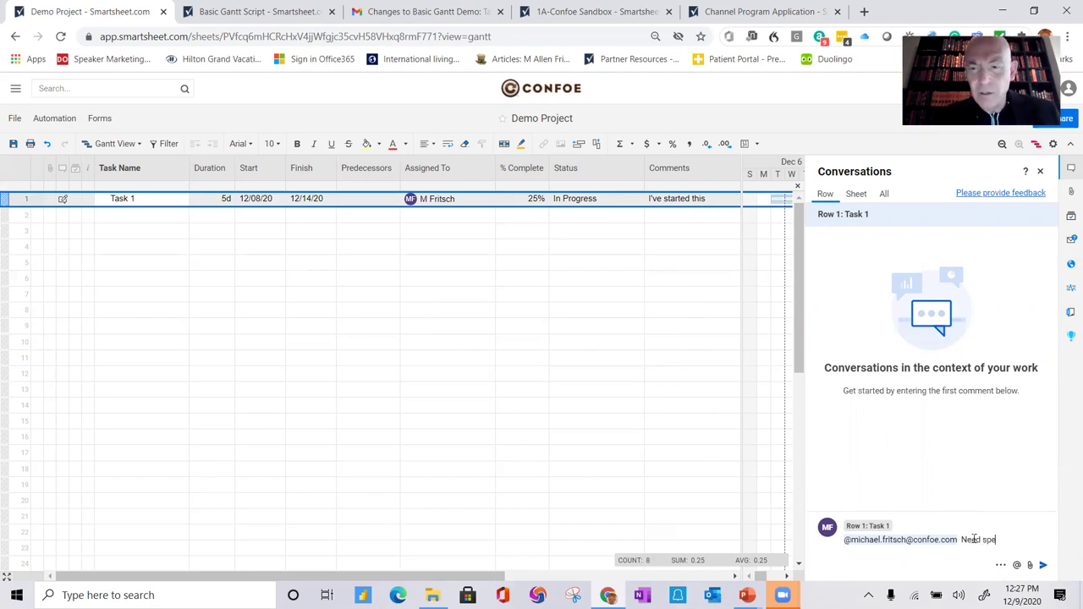
pyautogui.write('cs to fin')
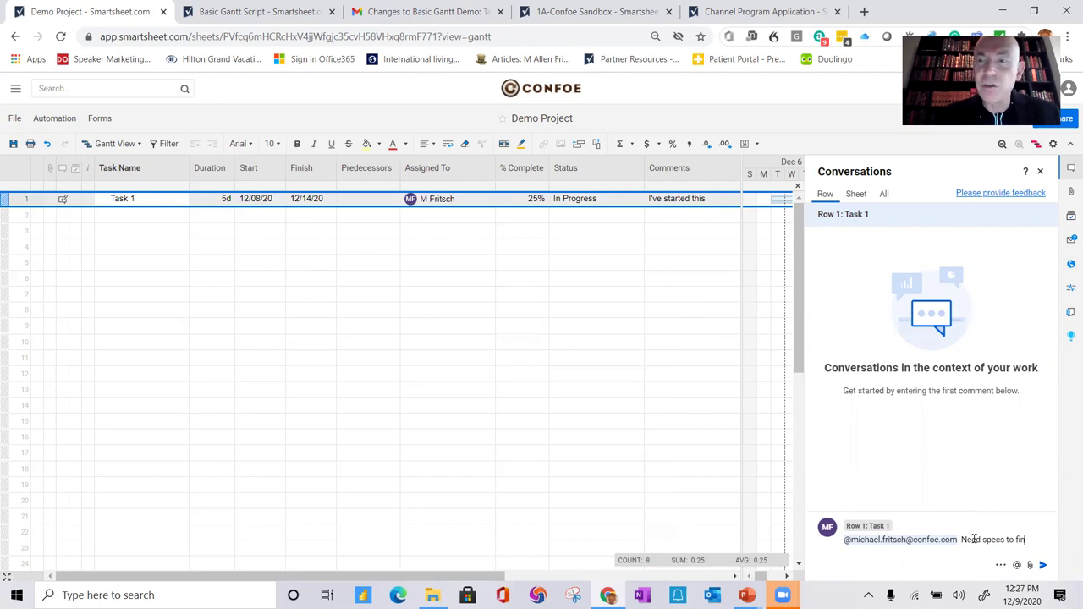
pyautogui.write('ish ')
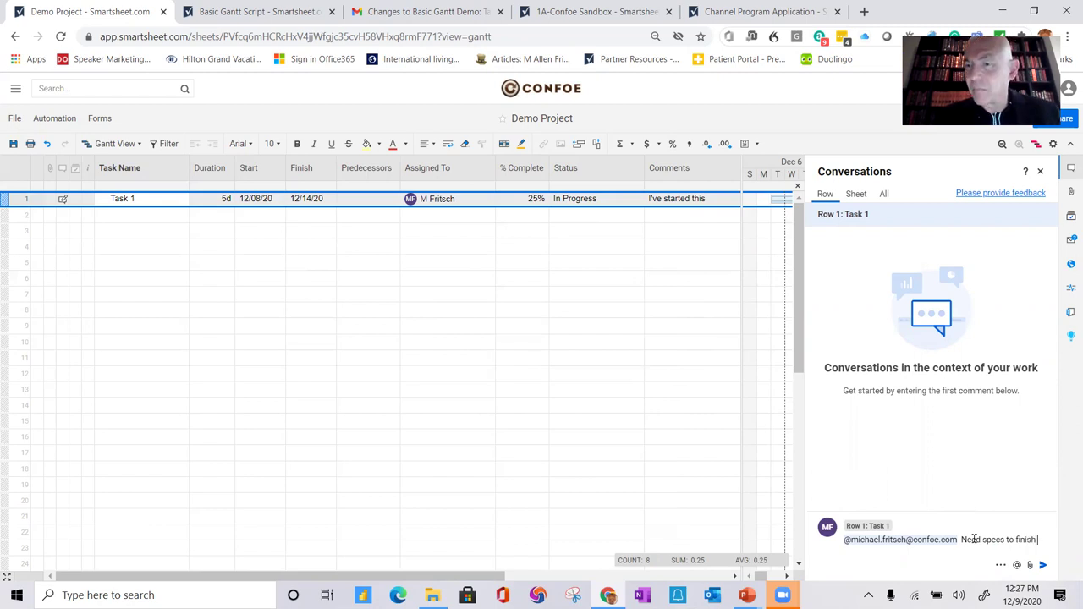
pyautogui.write('task 1')
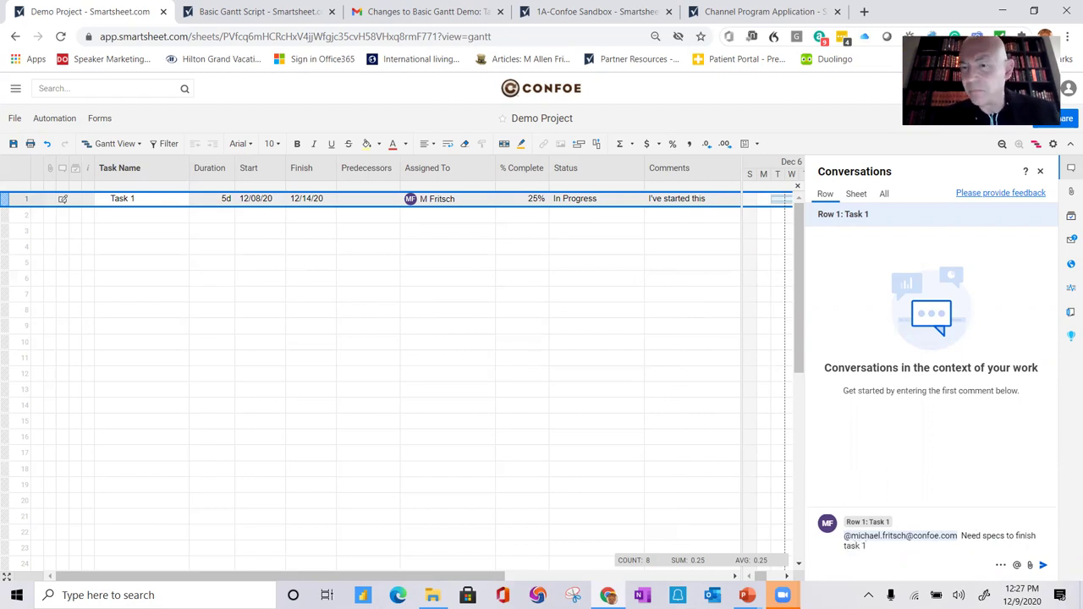
pyautogui.click(1043, 565)
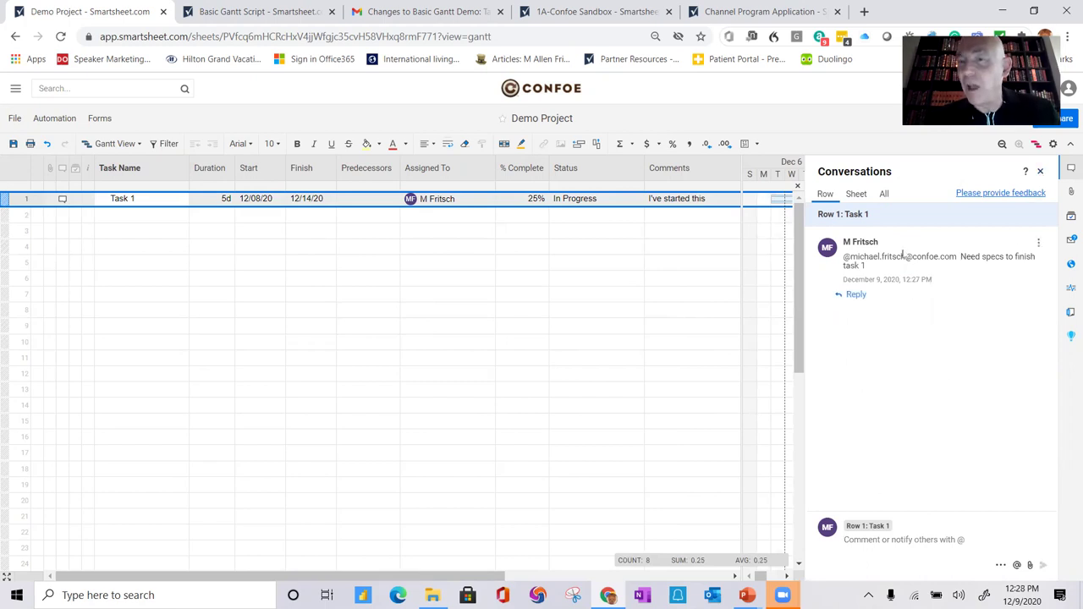
pyautogui.click(1040, 171)
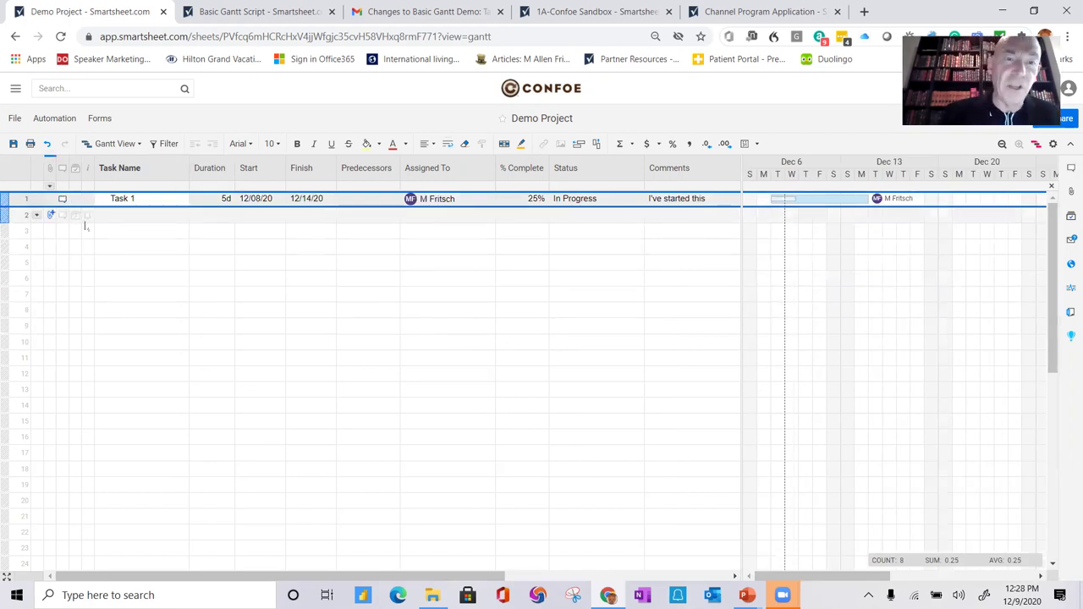
# - Add Task 2 in row 2 and set its predecessor to row 1
pyautogui.click(124, 217)
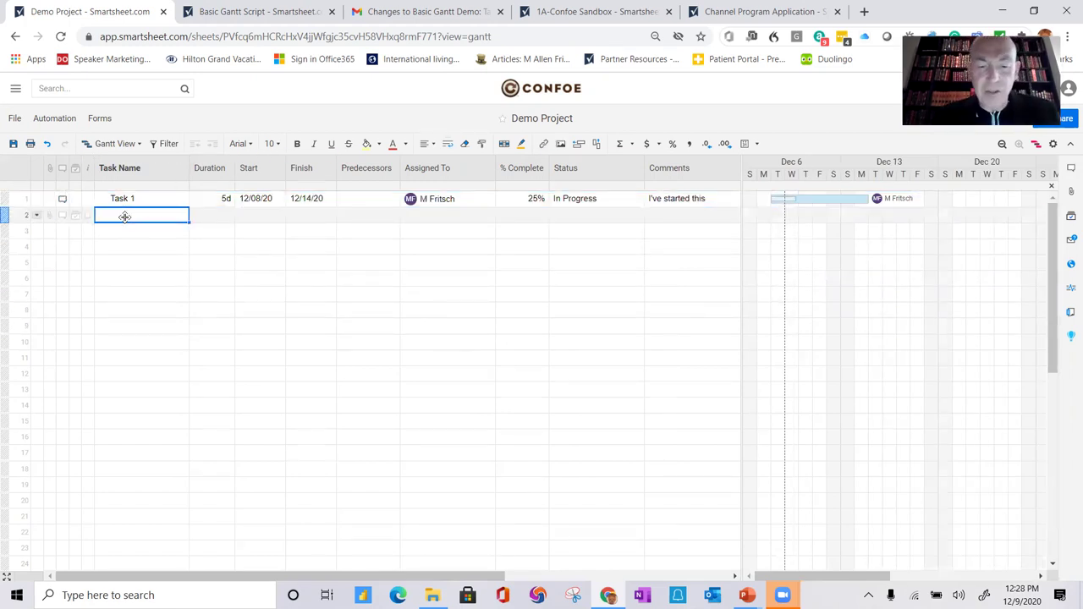
pyautogui.write('Task 2')
pyautogui.press('Tab')
pyautogui.press('Tab')
pyautogui.press('Tab')
pyautogui.press('Tab')
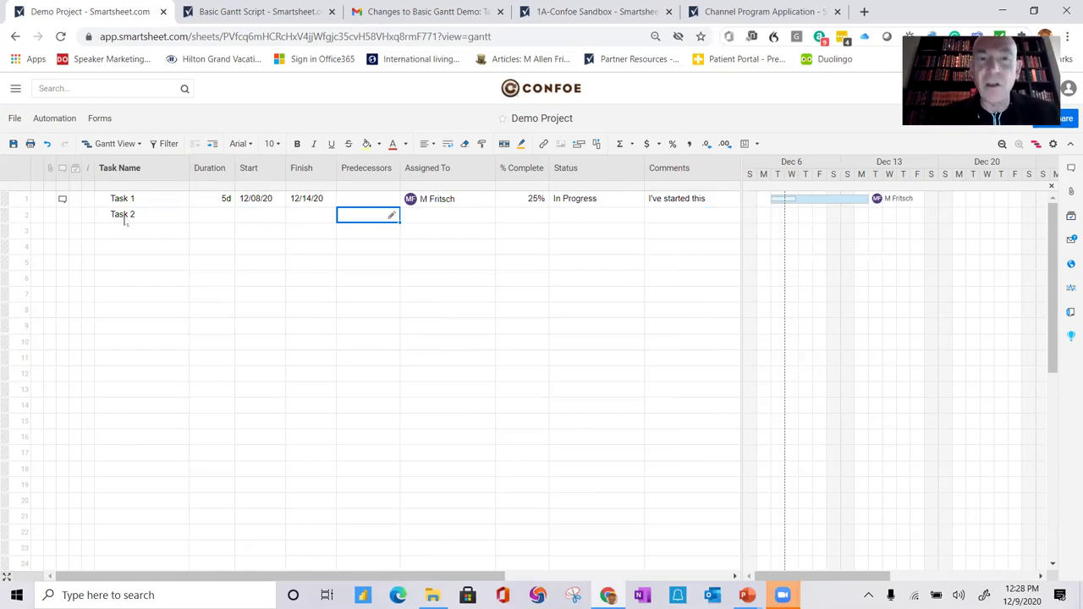
pyautogui.write('1')
pyautogui.press('Return')
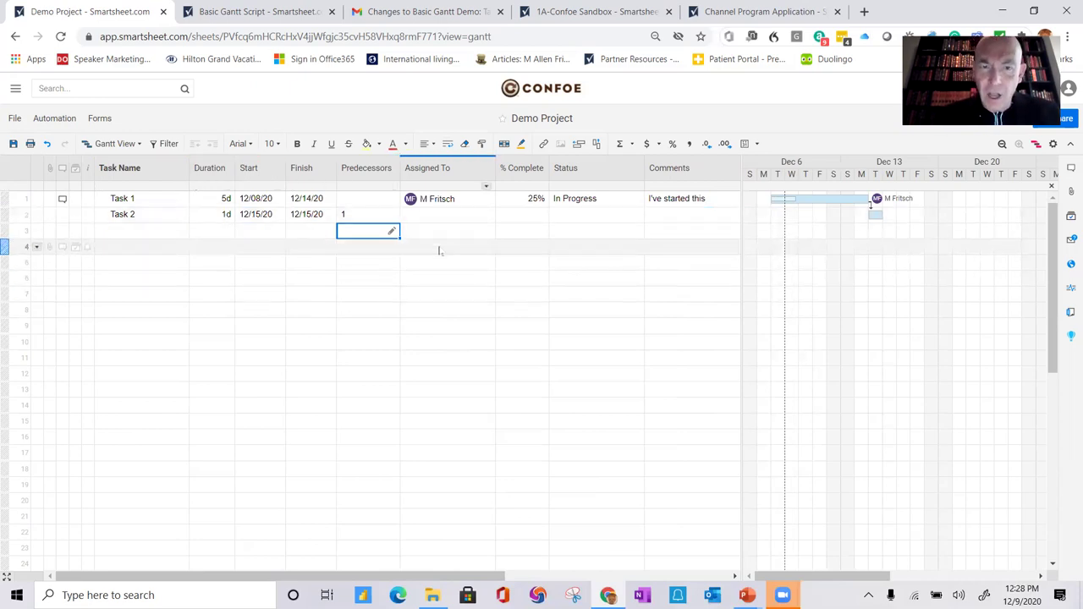
# - Assign Task 2 to the same person as Task 1 and save the sheet
pyautogui.click(430, 216)
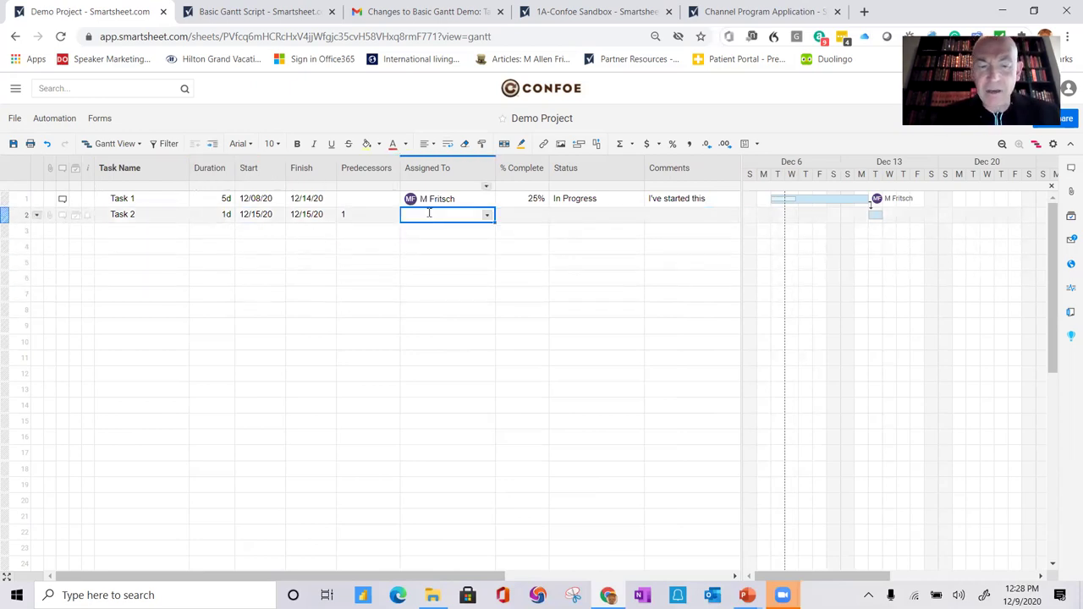
pyautogui.write('MF')
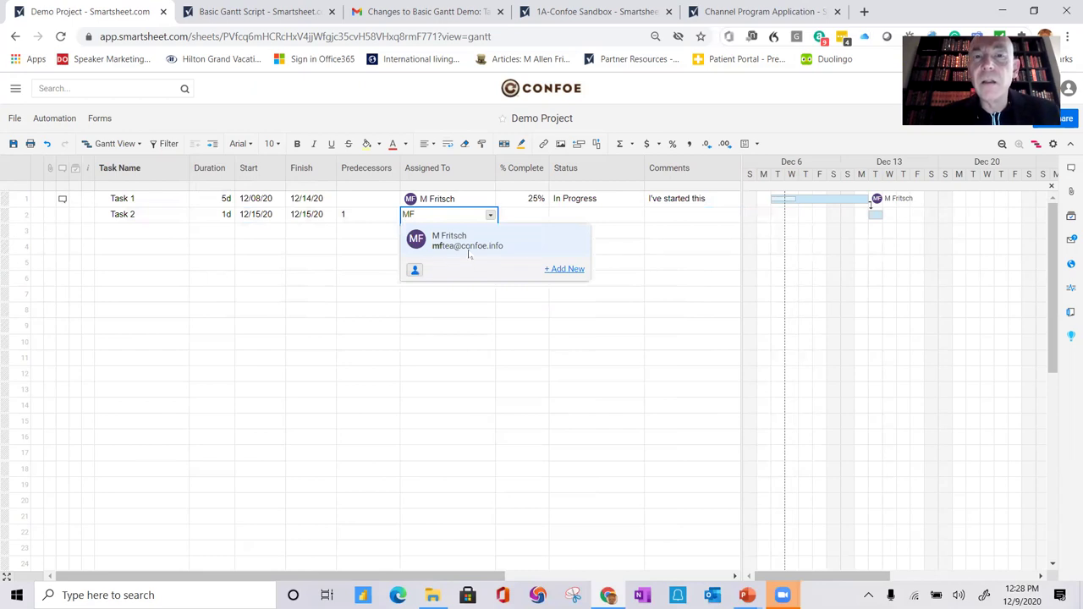
pyautogui.click(468, 245)
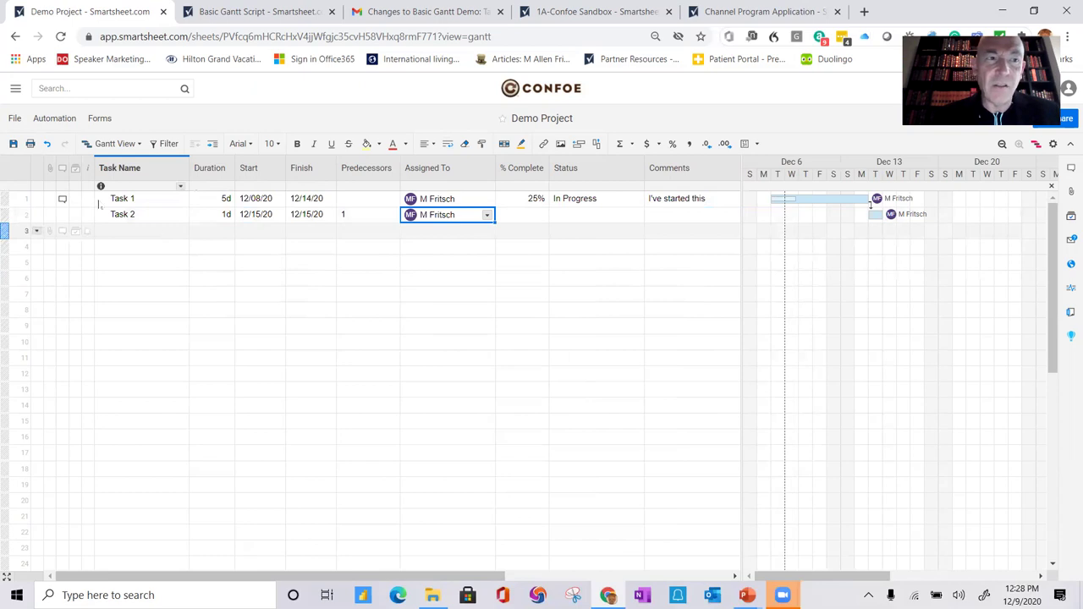
pyautogui.click(12, 145)
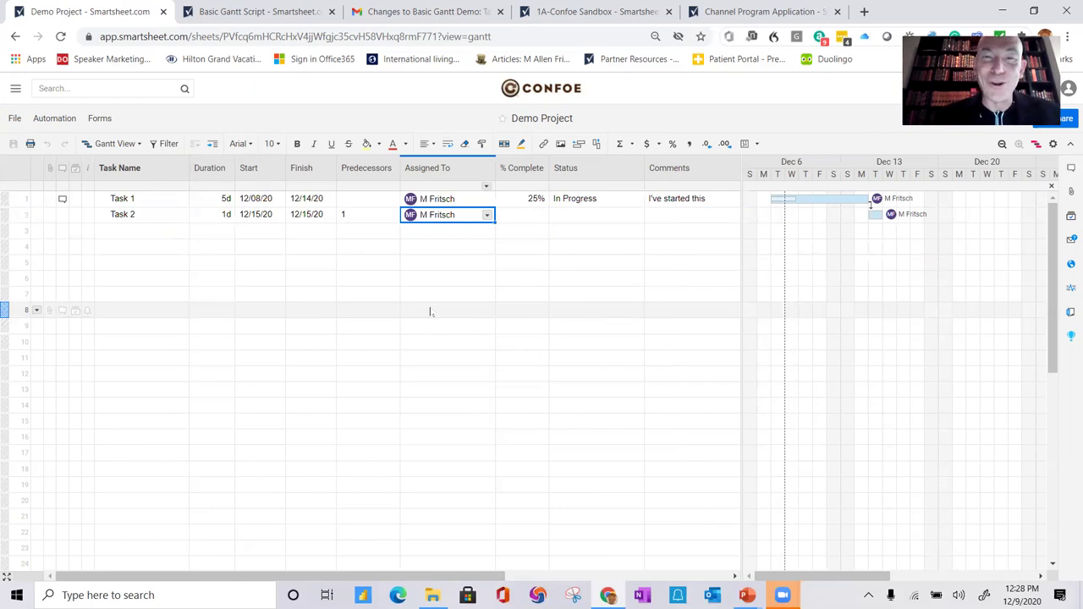
# - Set Task 2's % Complete to 10% and its status to In Progress
pyautogui.click(524, 218)
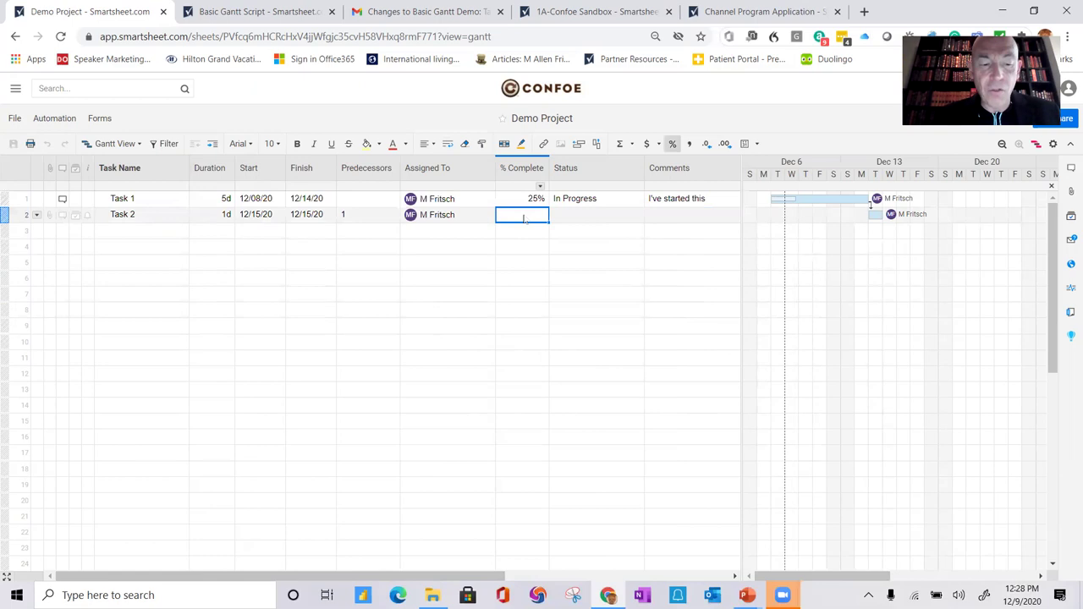
pyautogui.write('10')
pyautogui.press('Return')
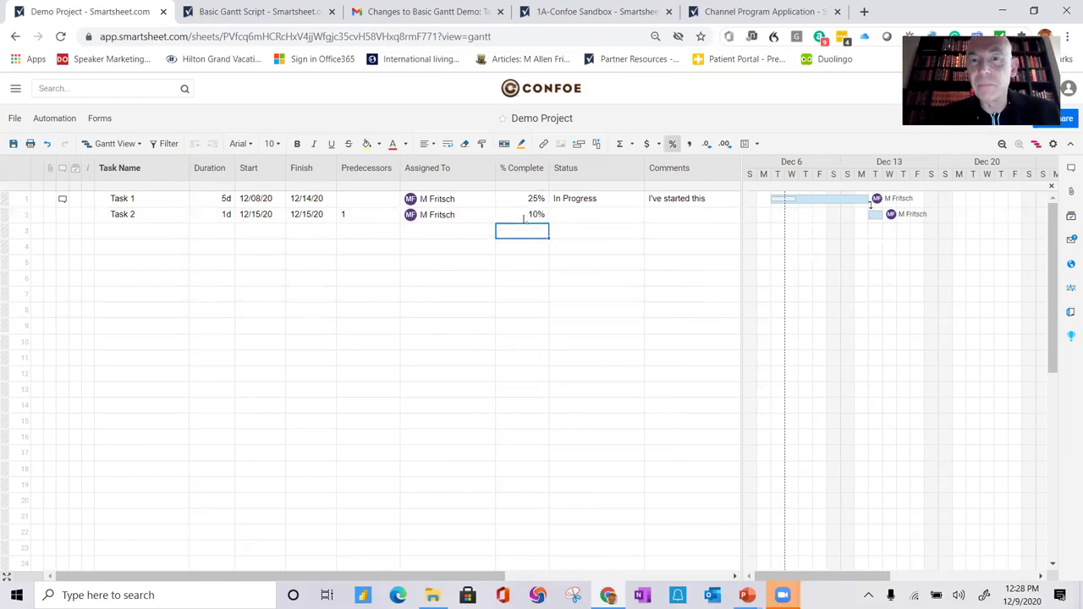
pyautogui.click(633, 218)
pyautogui.click(635, 216)
pyautogui.click(576, 240)
pyautogui.click(479, 291)
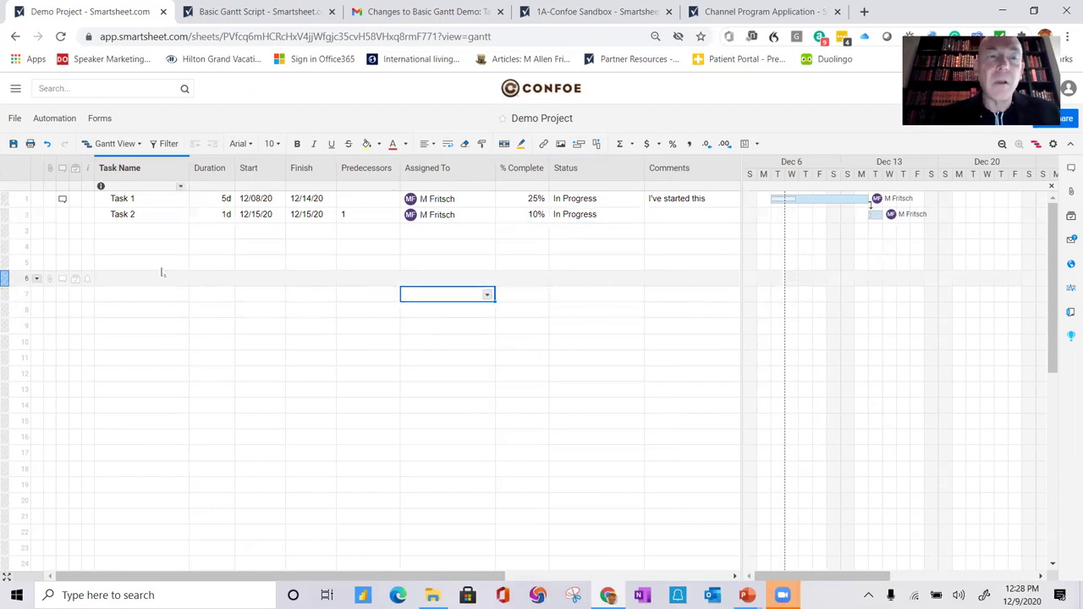
# - Add the tasks Task 3, Task 3.1 and Task 3.2 in rows 3 to 5
pyautogui.click(120, 233)
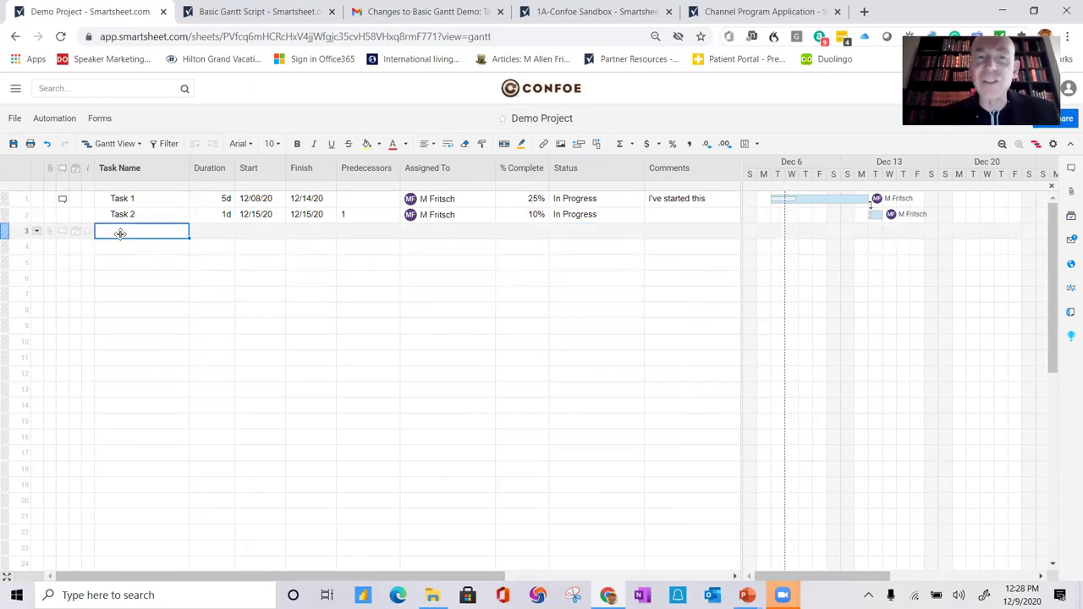
pyautogui.write('T')
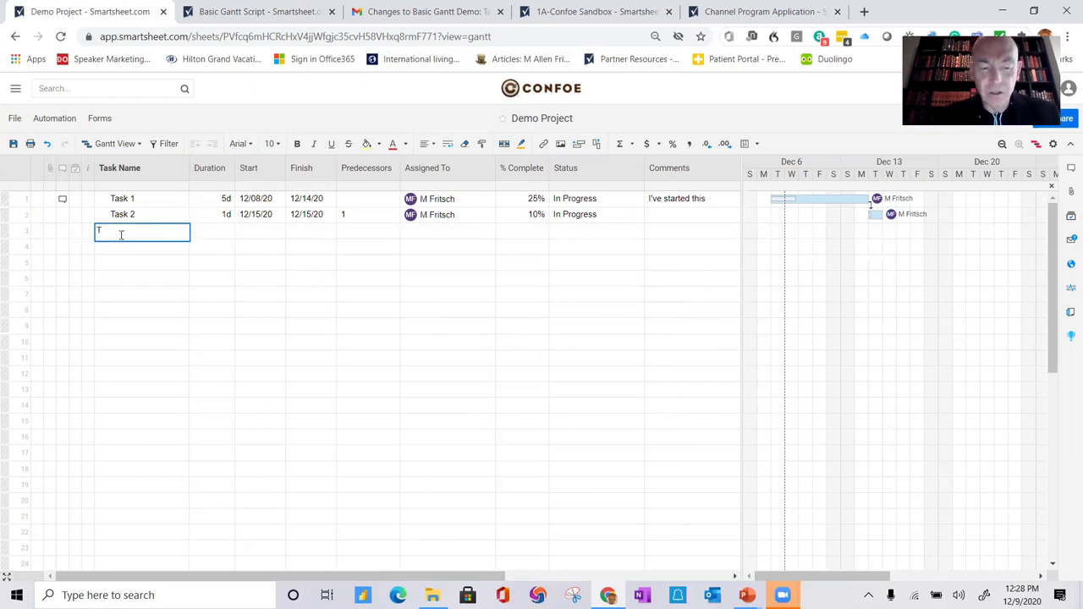
pyautogui.write('ask 3')
pyautogui.press('Return')
pyautogui.write('Ta')
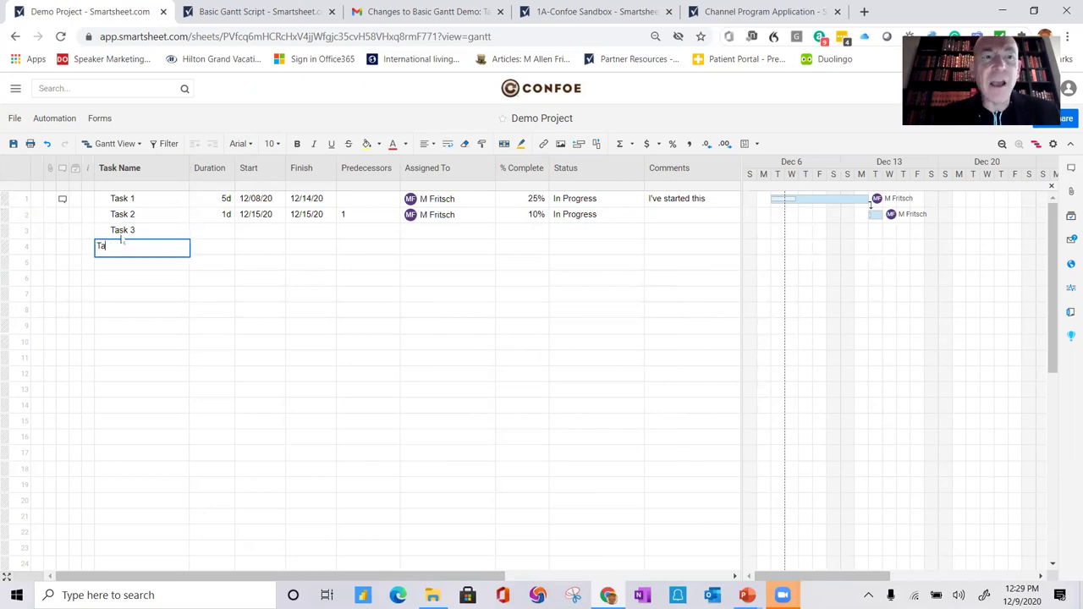
pyautogui.write('sk')
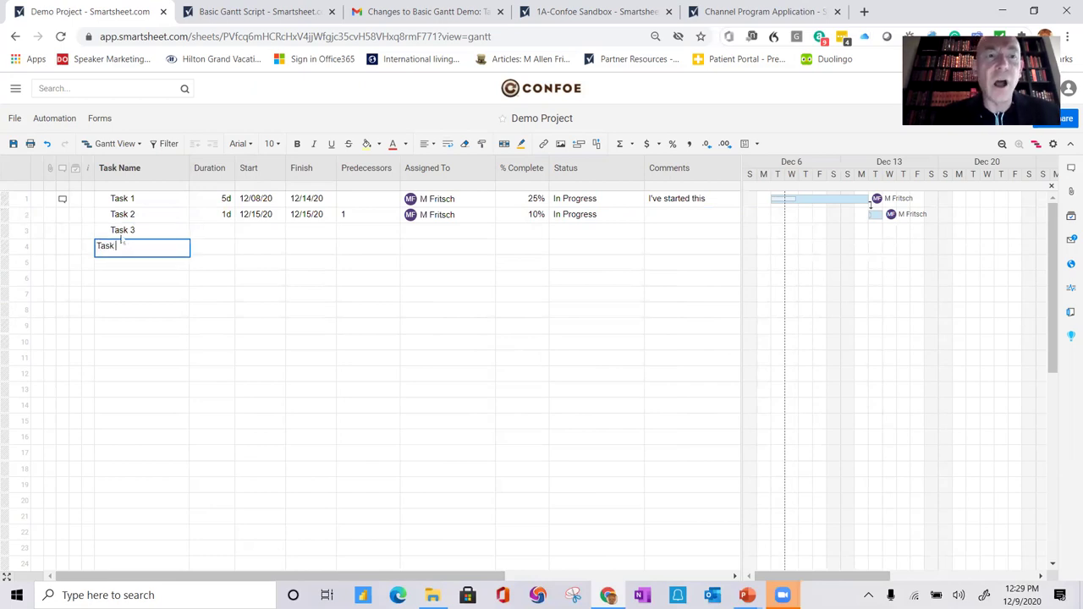
pyautogui.write(' 3.1')
pyautogui.press('Return')
pyautogui.write('Task 3.2')
pyautogui.press('Return')
# - Indent Task 3.1 and Task 3.2 to make them subtasks of Task 3
pyautogui.click(160, 247)
pyautogui.moveTo(160, 251); pyautogui.dragTo(160, 271)
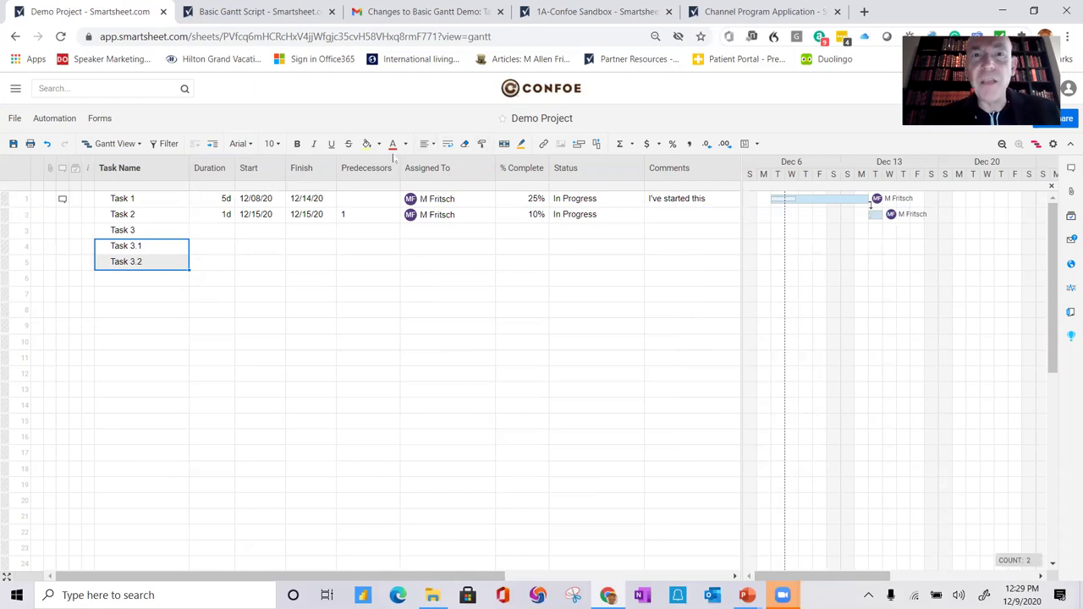
pyautogui.click(213, 144)
pyautogui.click(310, 406)
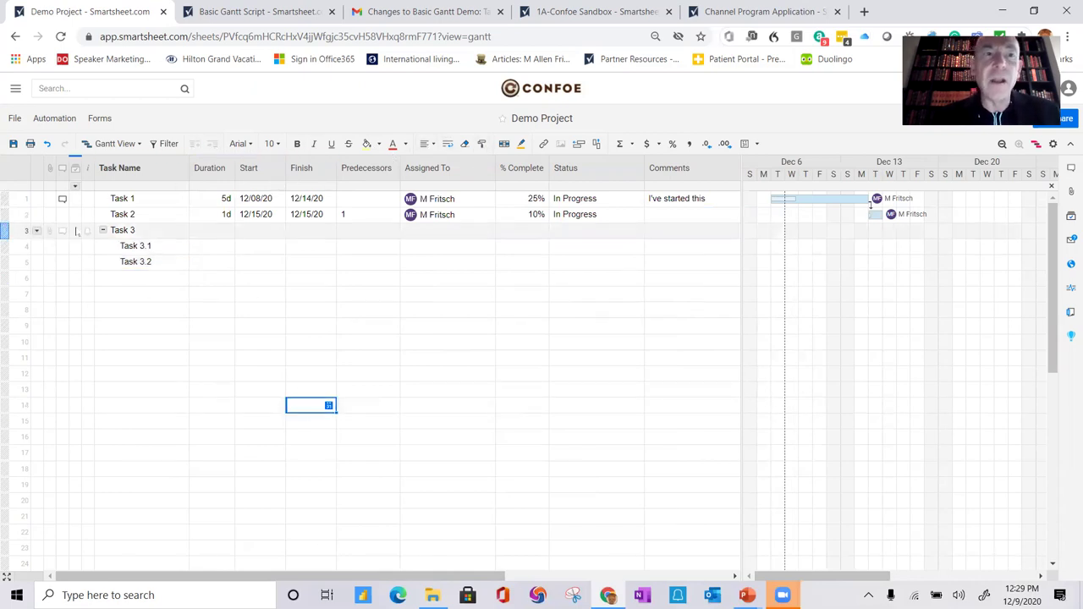
# - Save the sheet, and set the predecessors to 1, 2 for Task 3.1 and 4 for Task 3.2
pyautogui.click(14, 145)
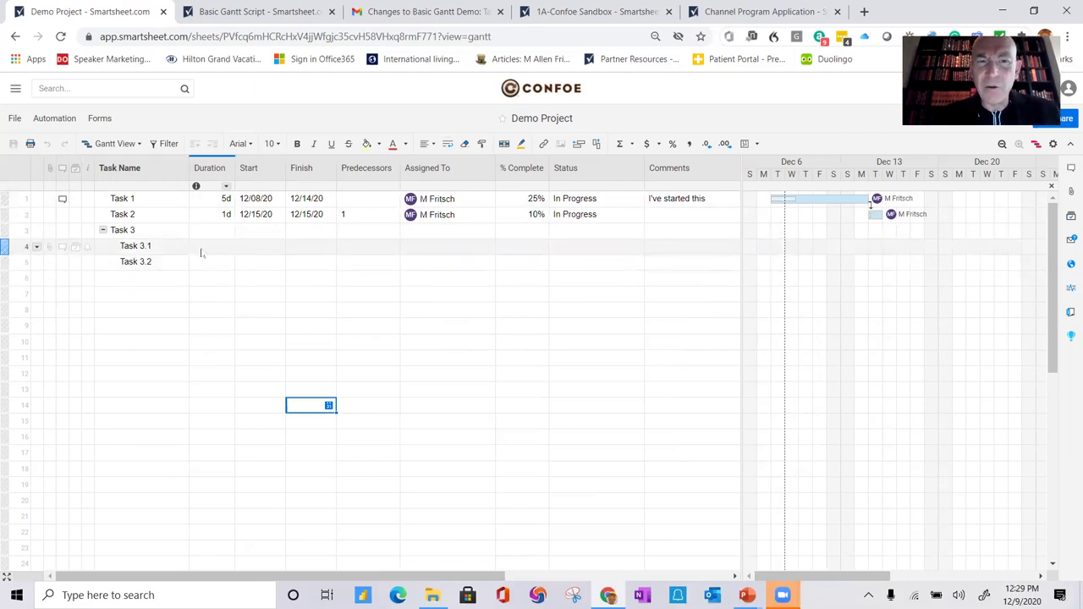
pyautogui.click(357, 249)
pyautogui.write('1')
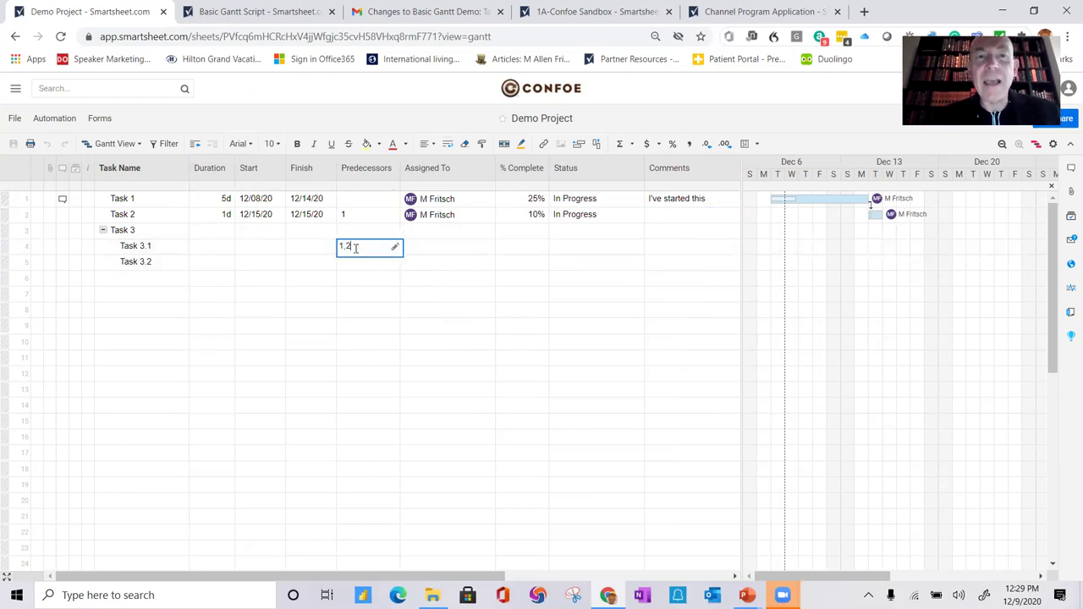
pyautogui.write(', 2')
pyautogui.press('Return')
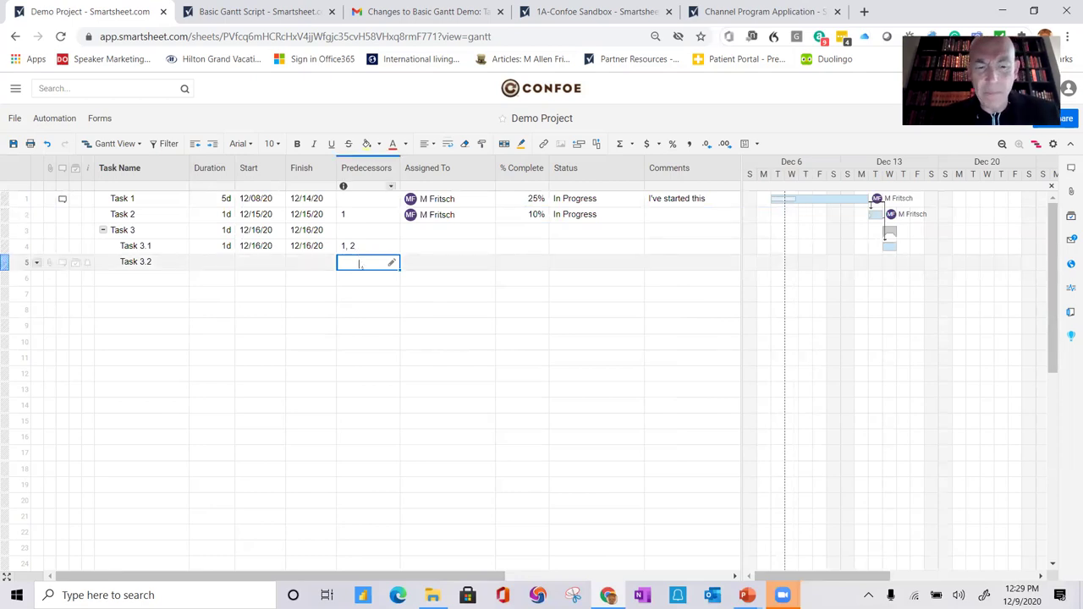
pyautogui.write('4')
pyautogui.press('Return')
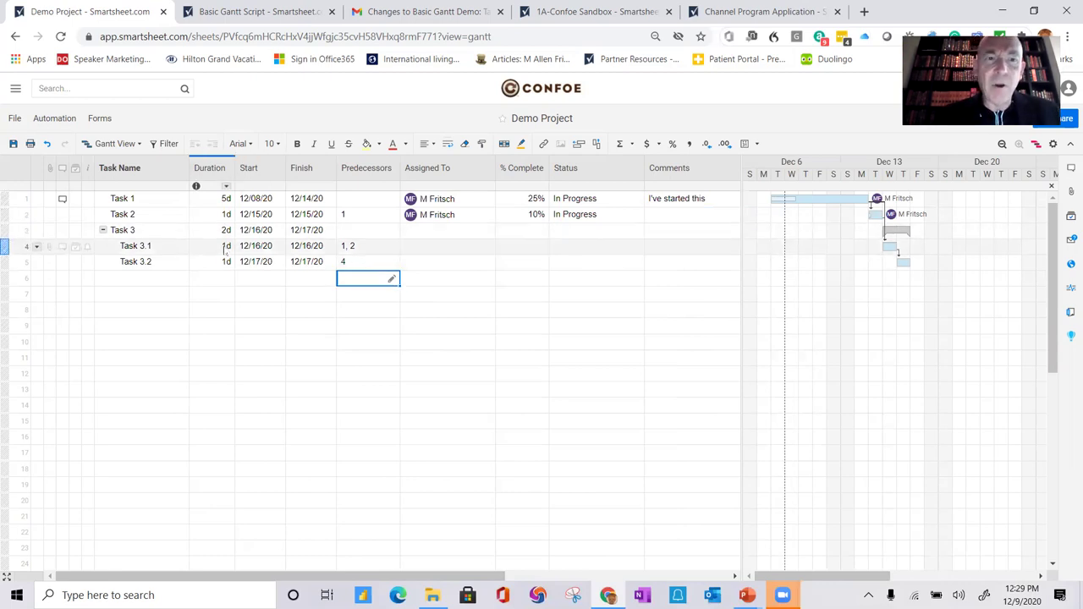
# - Set the duration of Task 3.1 to 3 days and of Task 3.2 to 1w
pyautogui.click(225, 246)
pyautogui.write('3')
pyautogui.press('Return')
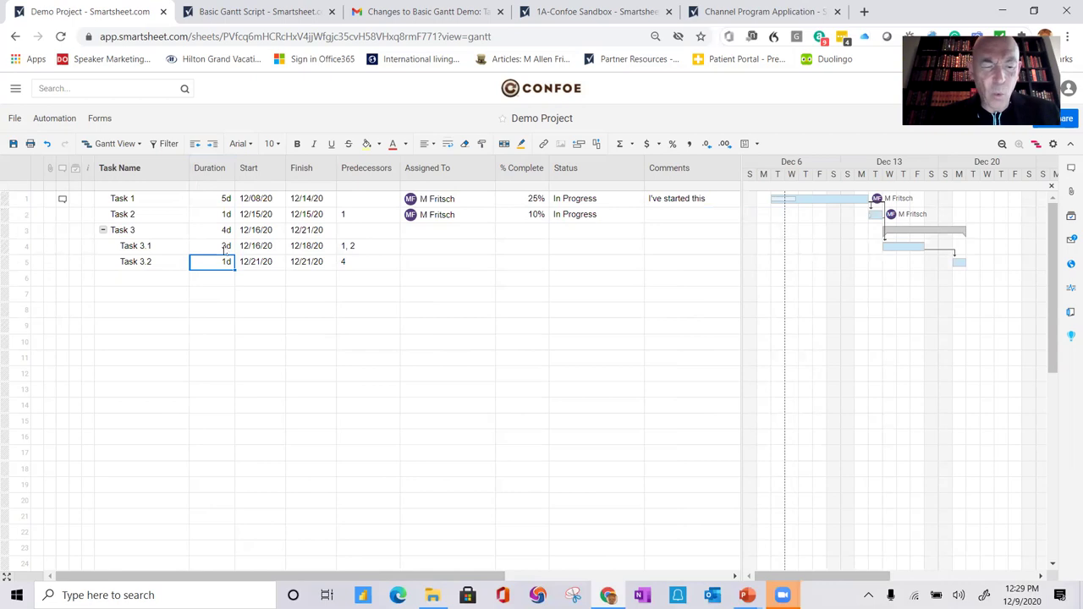
pyautogui.write('1w')
pyautogui.press('Return')
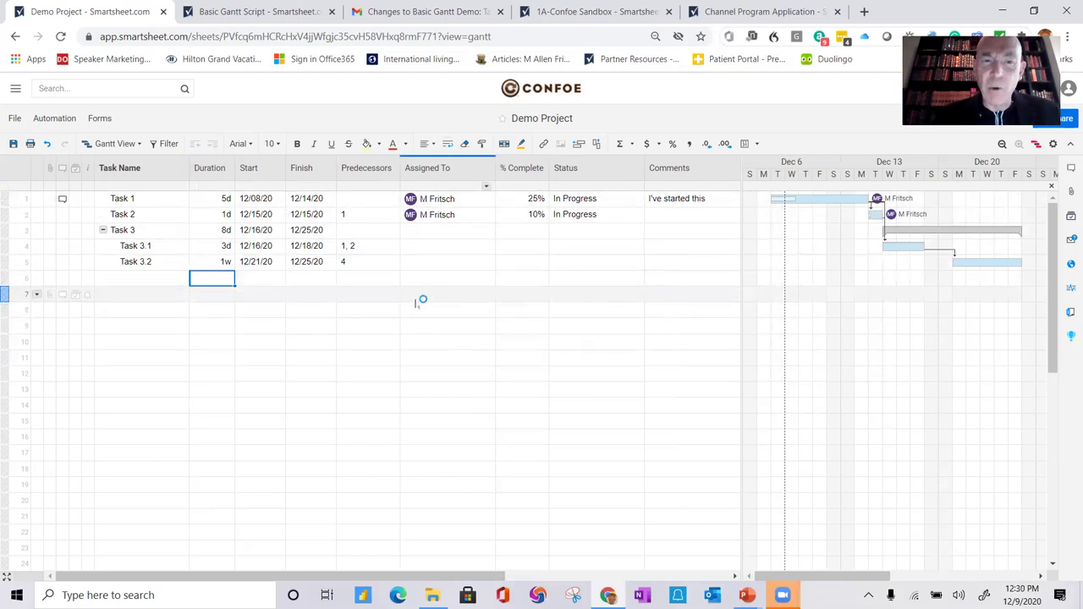
# - Assign both Task 3.1 and Task 3.2 to the example contact and save the sheet
pyautogui.click(430, 248)
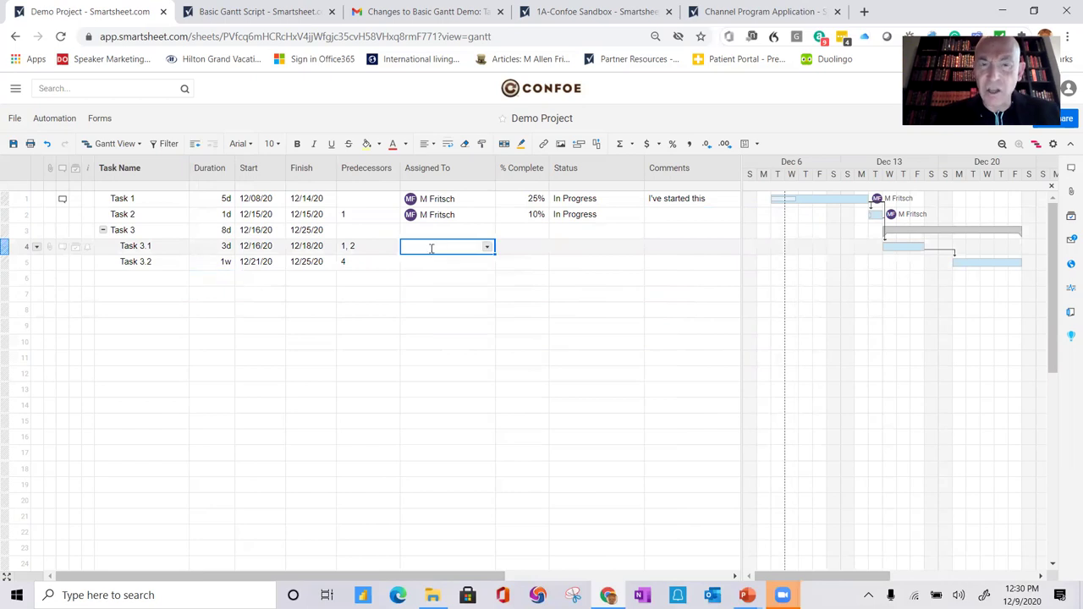
pyautogui.click(430, 248)
pyautogui.write('Mike')
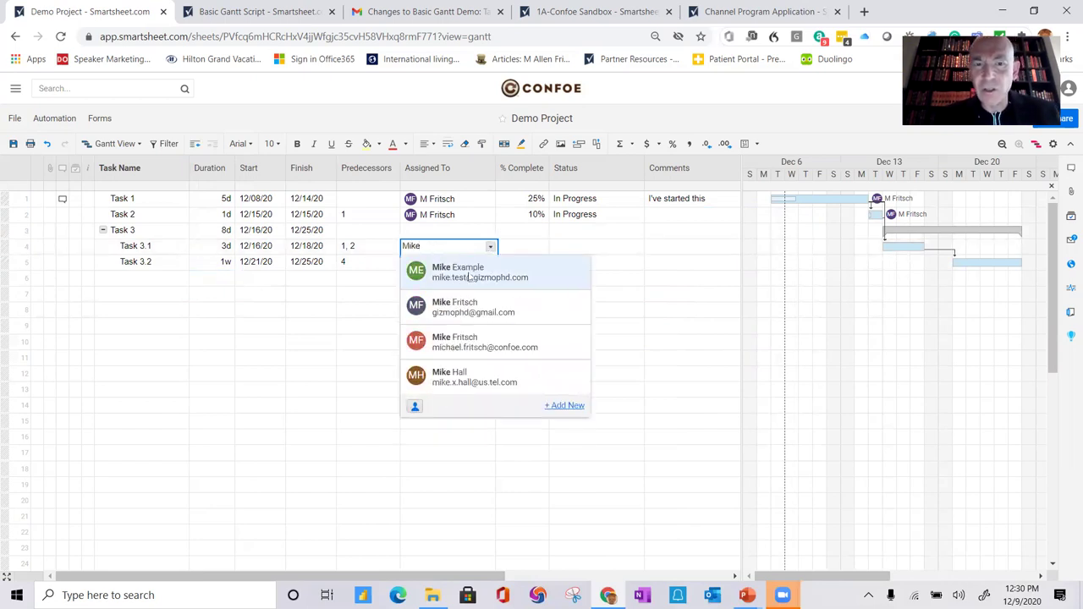
pyautogui.click(472, 278)
pyautogui.click(448, 264)
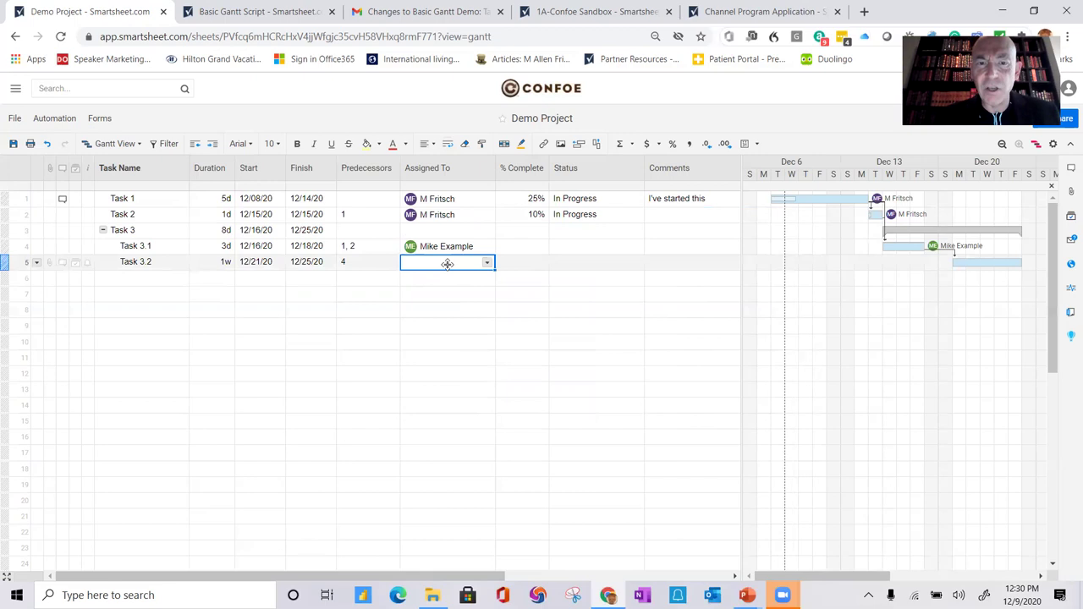
pyautogui.write('M')
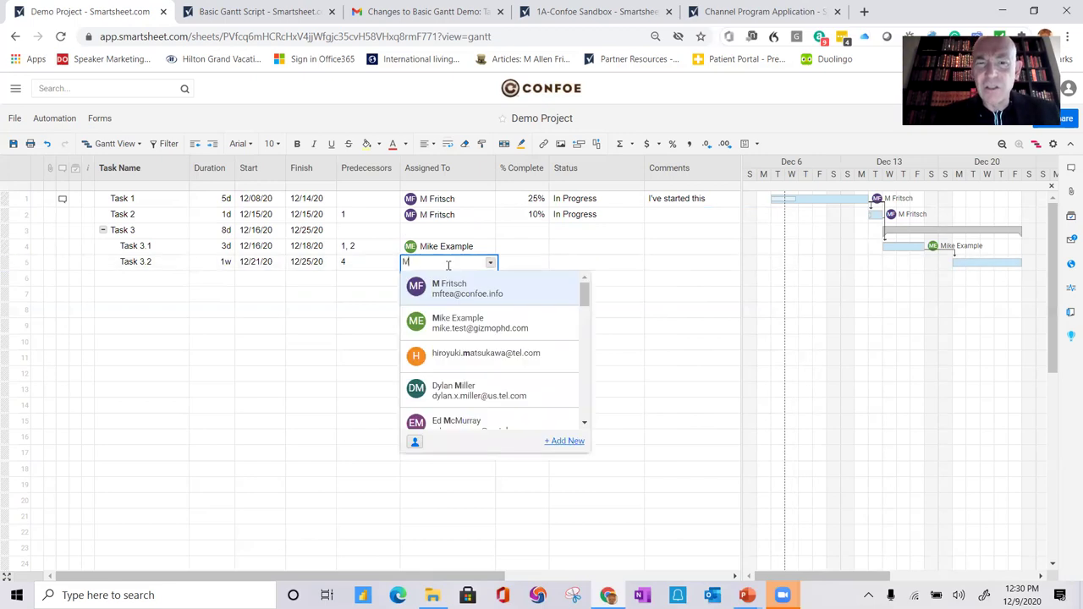
pyautogui.click(463, 337)
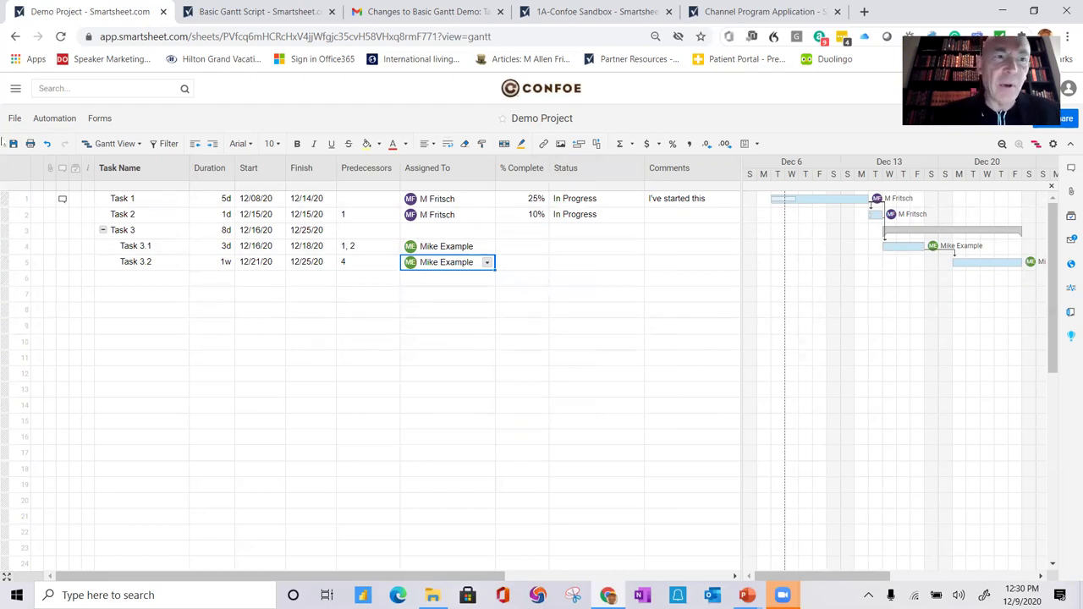
pyautogui.click(13, 143)
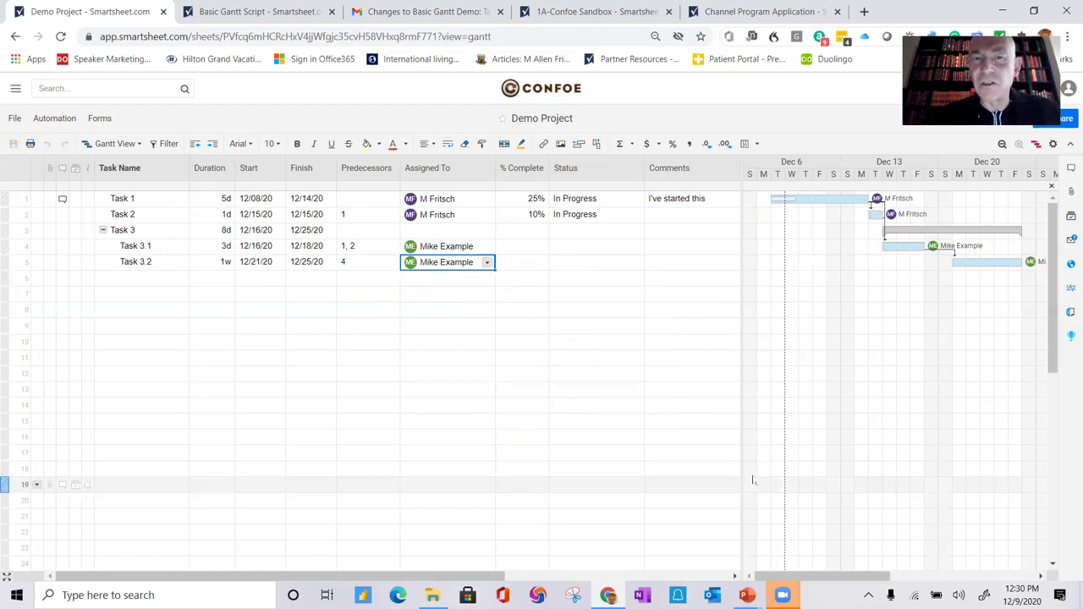
# - Set the status of Task 3.1 and Task 3.2 to Not Started and save the sheet
pyautogui.click(584, 247)
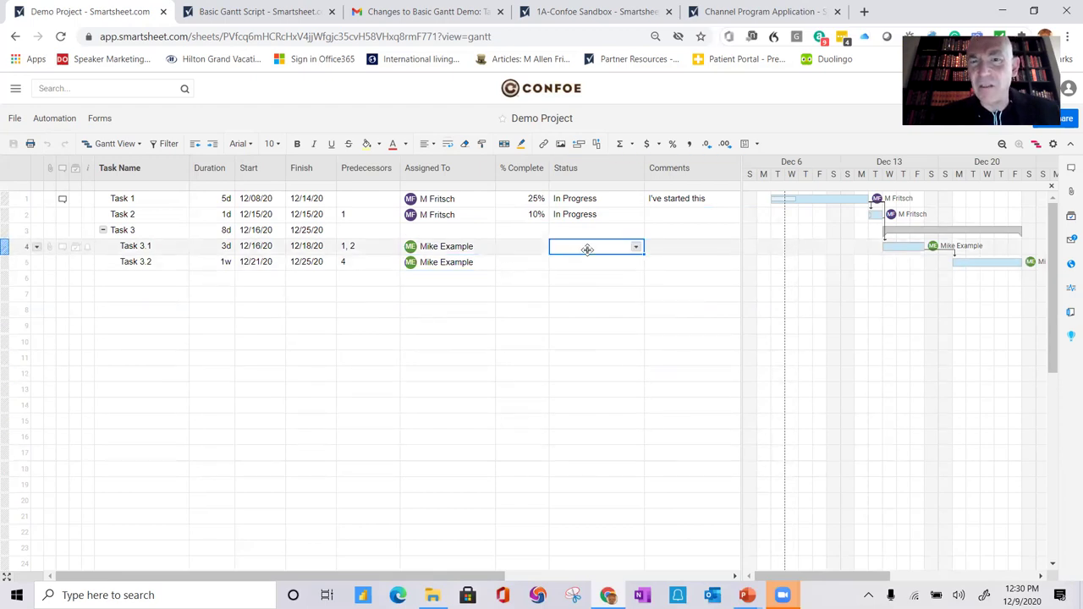
pyautogui.click(636, 247)
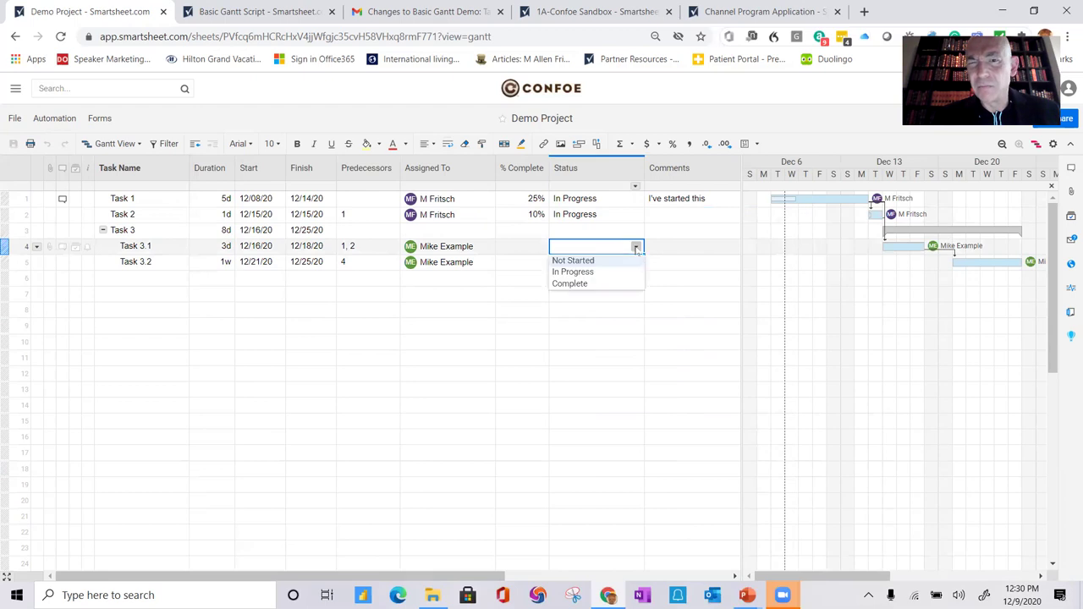
pyautogui.click(572, 260)
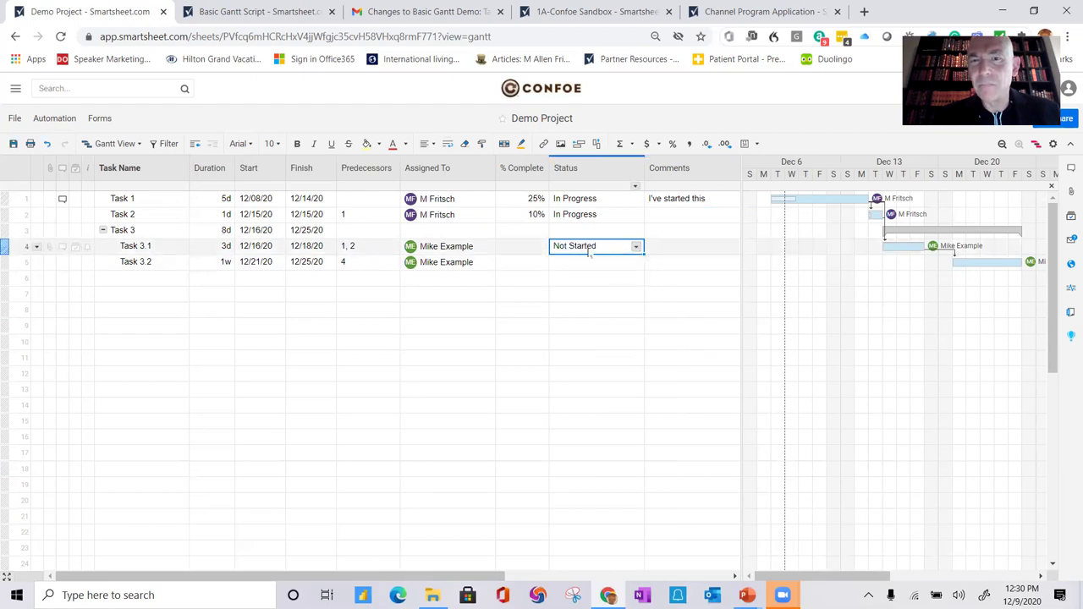
pyautogui.moveTo(587, 246); pyautogui.dragTo(591, 265)
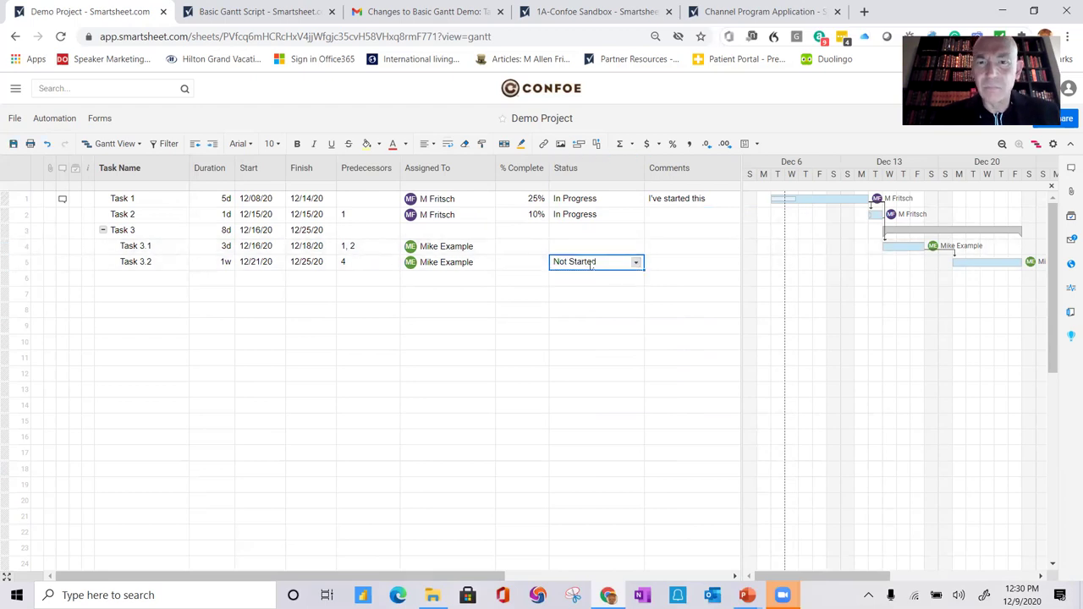
pyautogui.click(576, 248)
pyautogui.write('No')
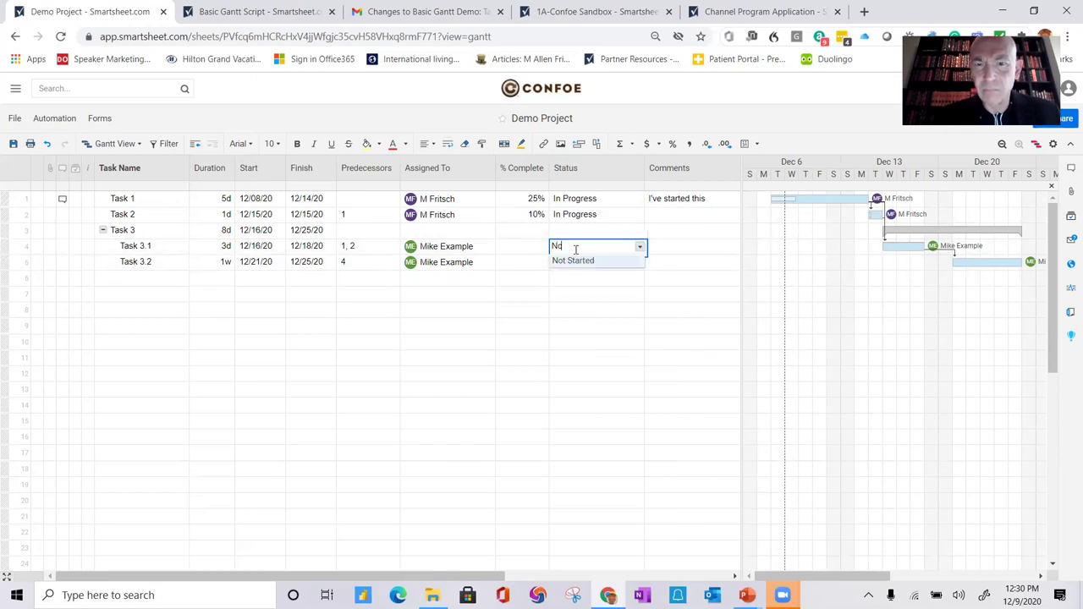
pyautogui.write('t')
pyautogui.press('Return')
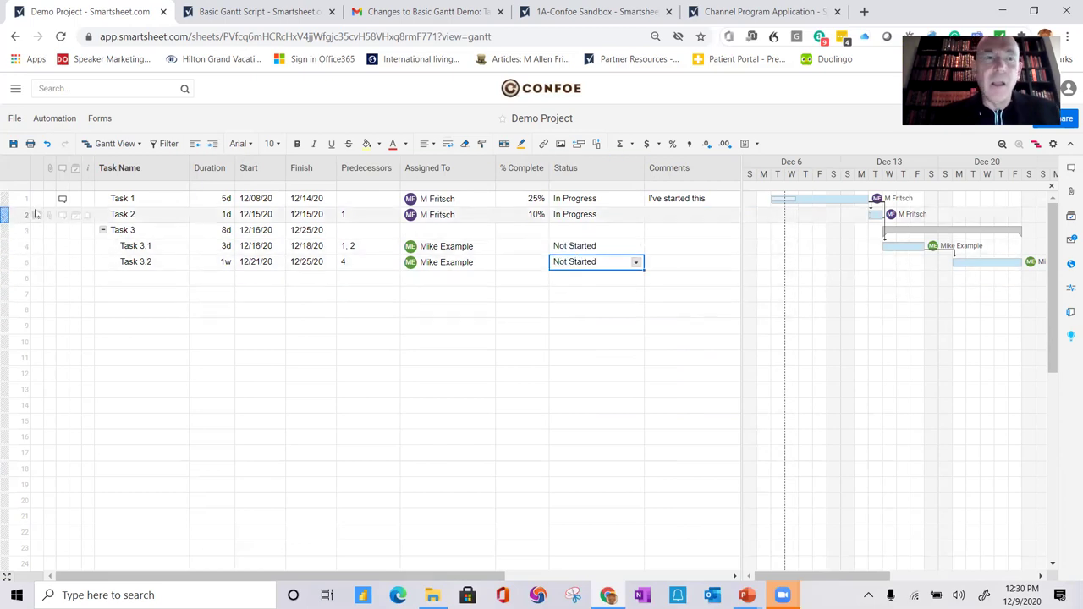
pyautogui.click(13, 144)
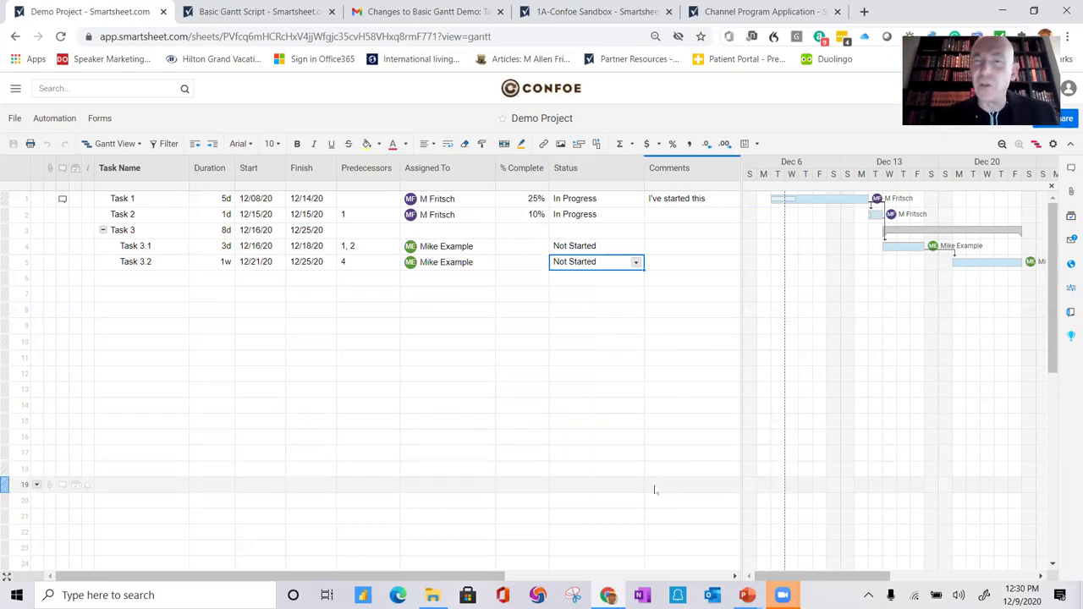
# - View the cell history of Task 1's Comments cell and close it
pyautogui.rightClick(677, 201)
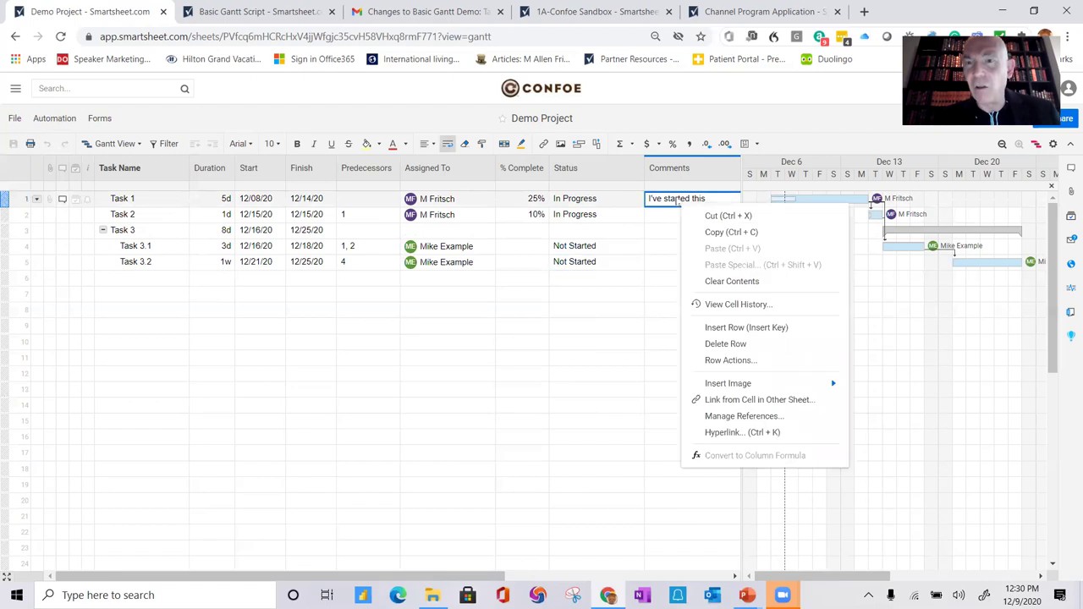
pyautogui.click(726, 305)
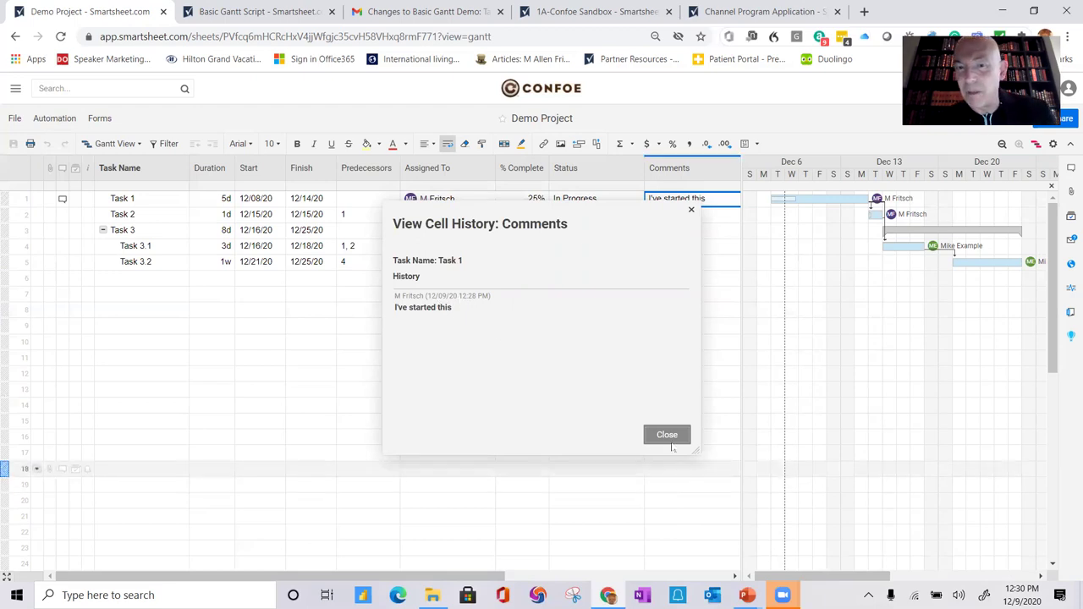
pyautogui.click(662, 436)
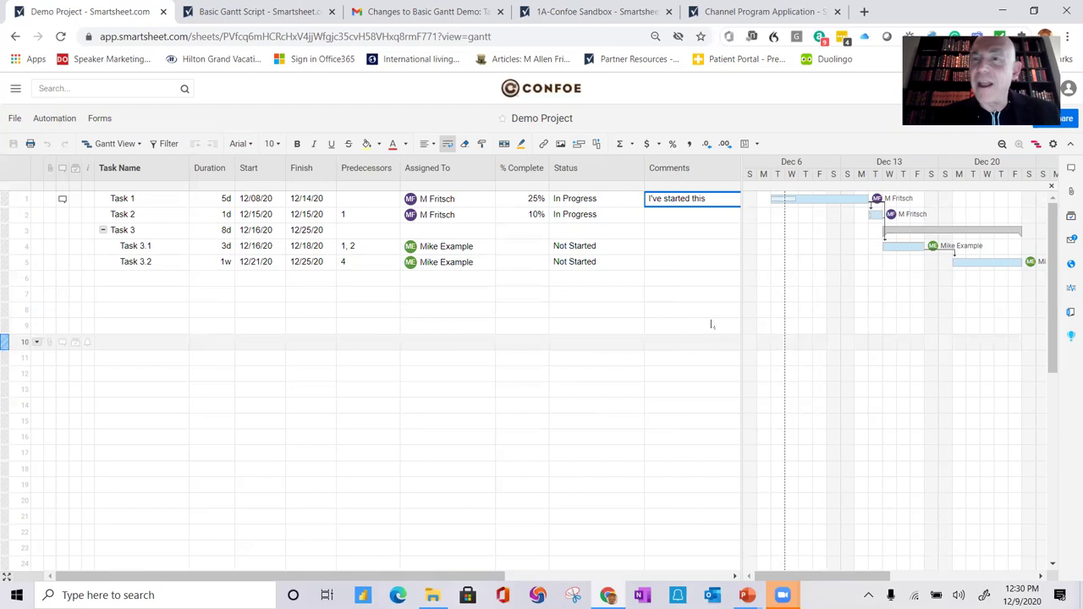
# - Set the Gantt timeline's primary heading to Months and secondary heading to Weeks, and show the critical path
pyautogui.click(834, 168)
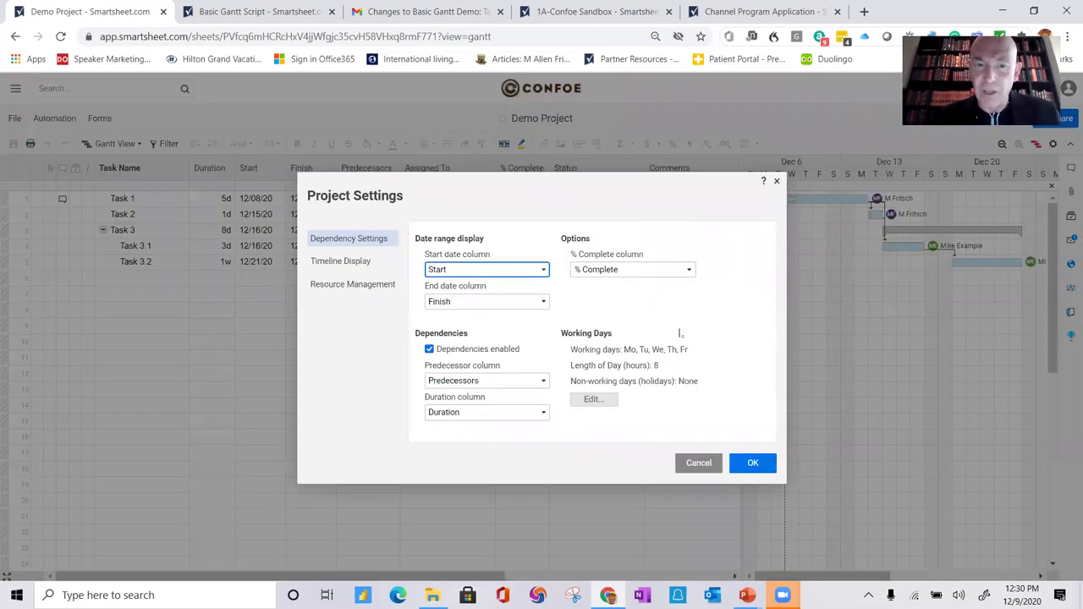
pyautogui.click(339, 264)
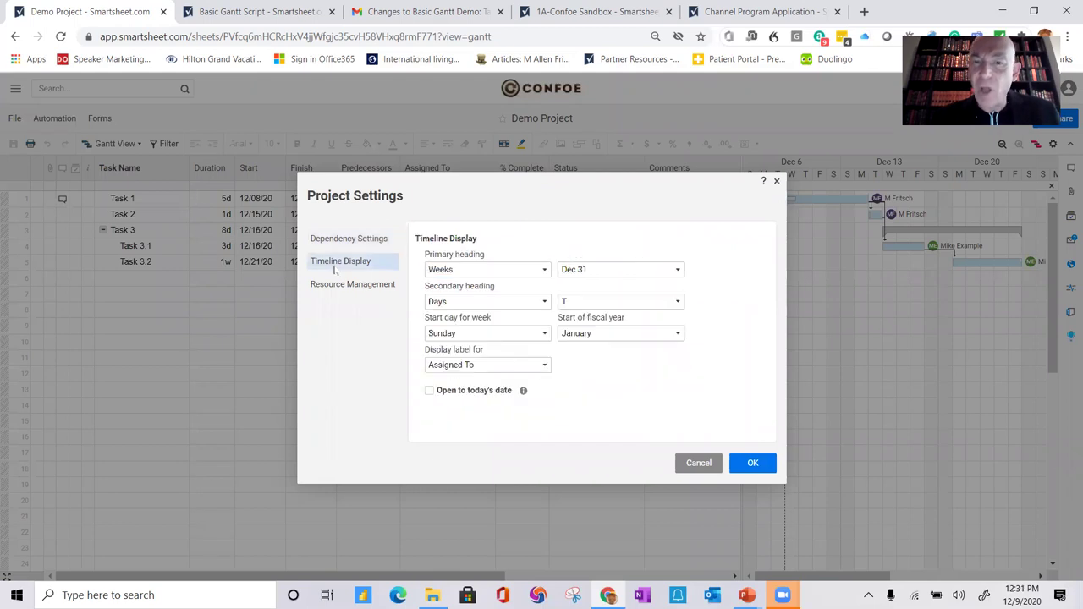
pyautogui.click(545, 366)
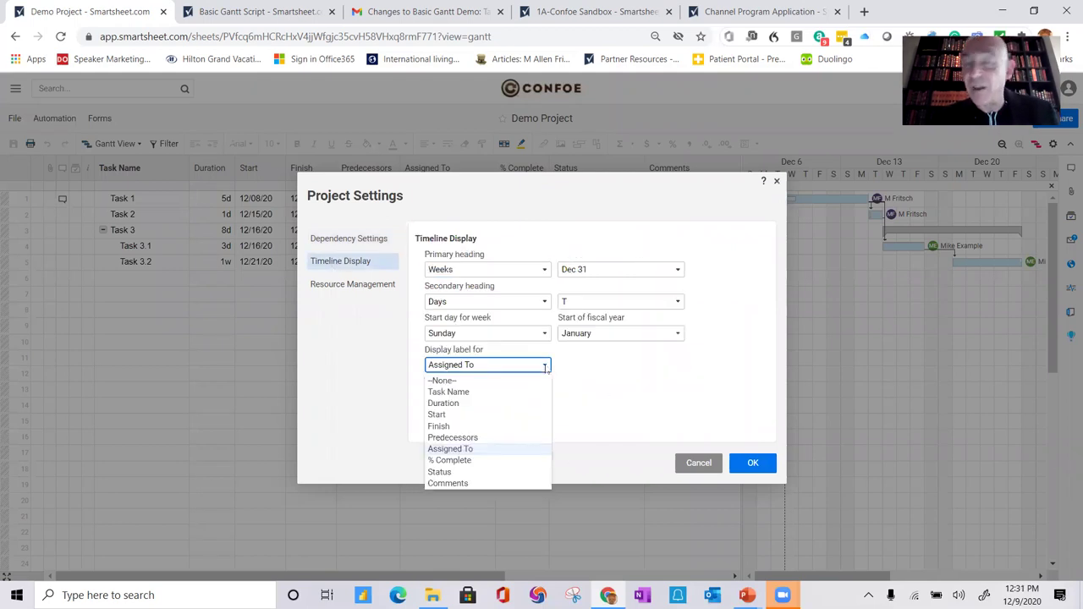
pyautogui.click(545, 366)
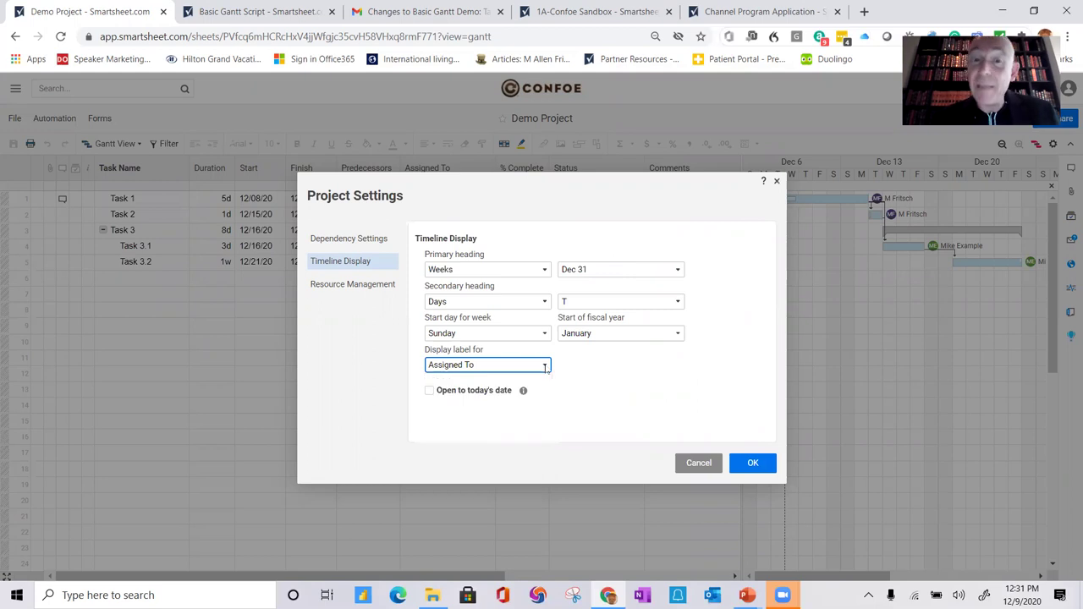
pyautogui.click(545, 269)
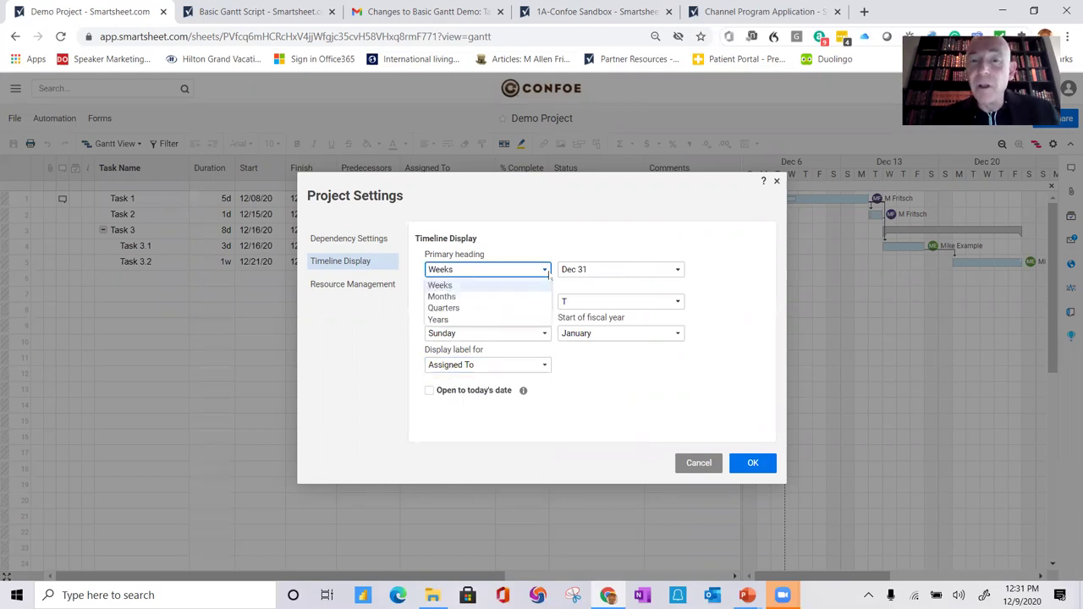
pyautogui.click(466, 295)
pyautogui.click(544, 302)
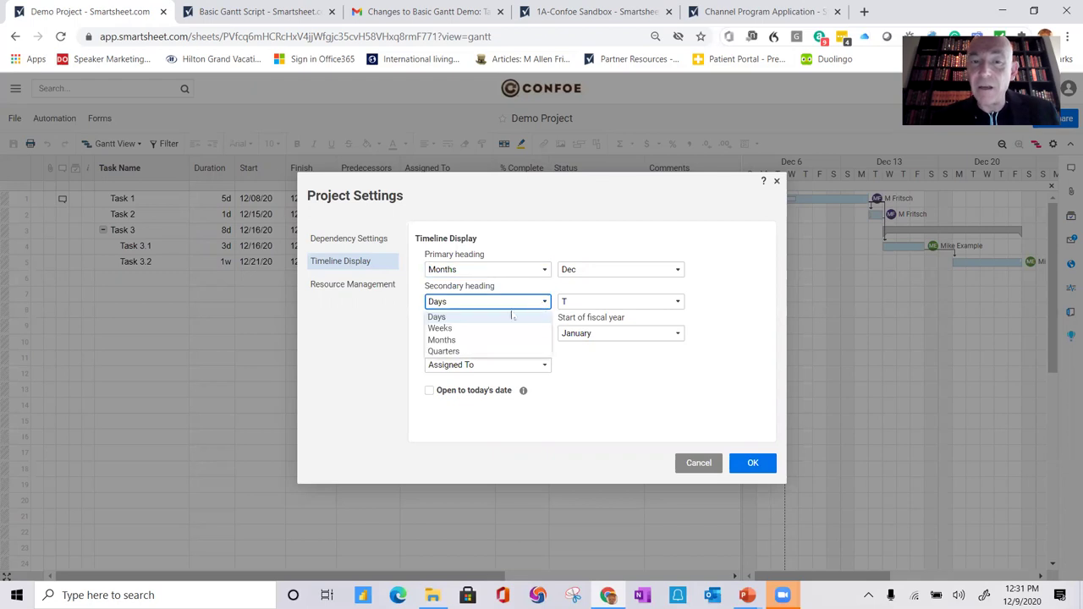
pyautogui.click(454, 329)
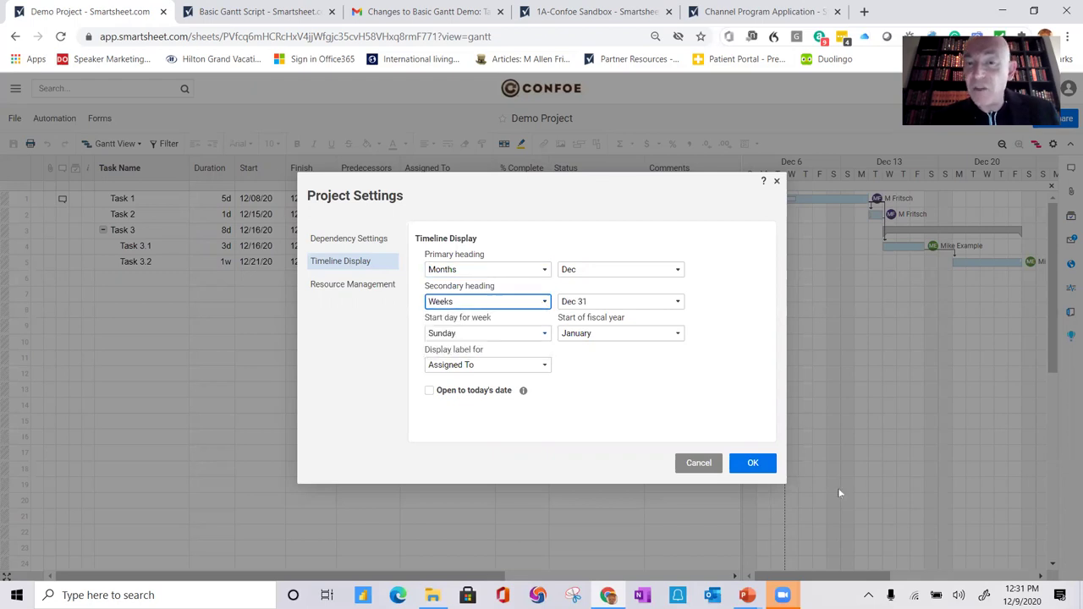
pyautogui.click(758, 471)
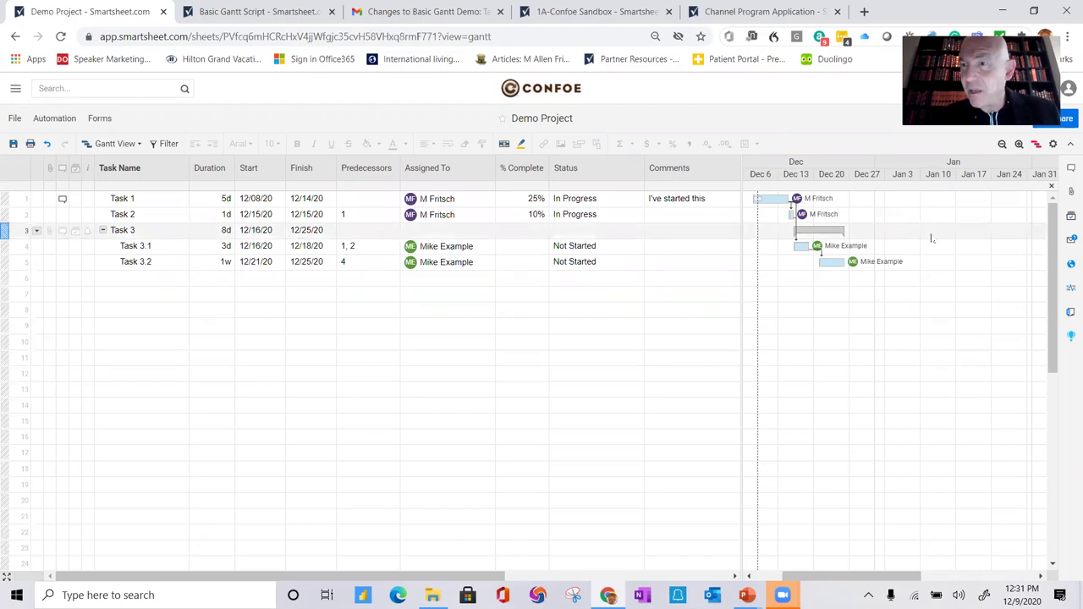
pyautogui.click(1035, 145)
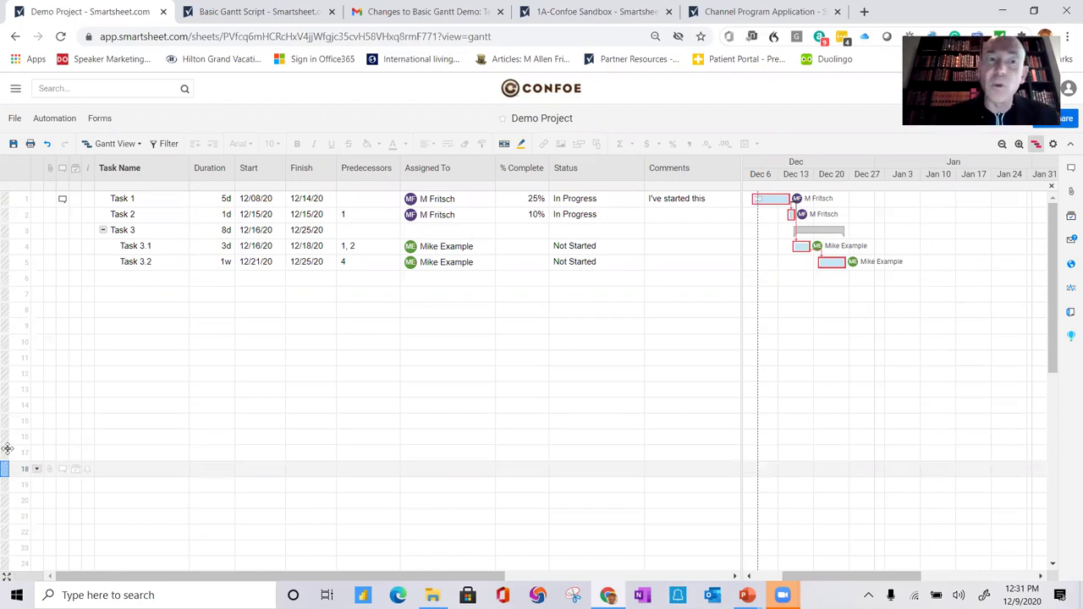
# - Start a new sheet filter named Critical Path and make it a shared filter
pyautogui.click(169, 145)
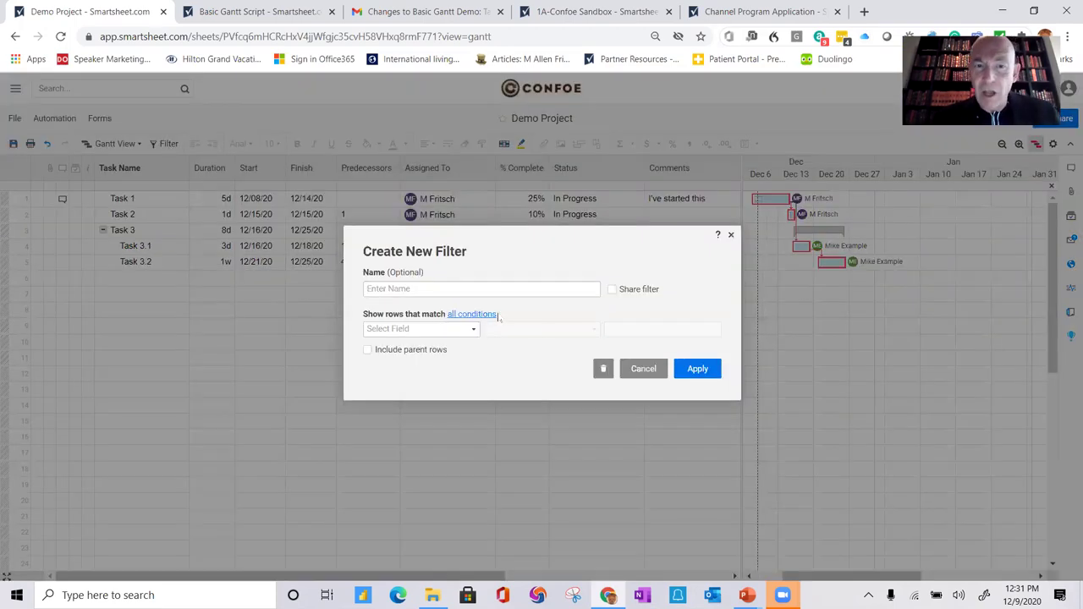
pyautogui.click(452, 290)
pyautogui.write('C')
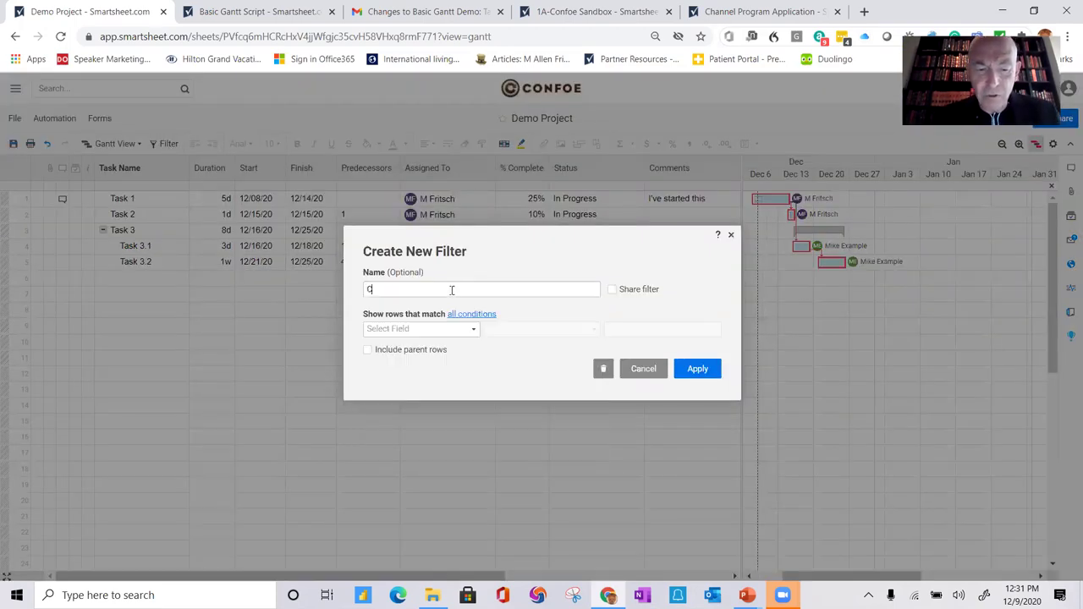
pyautogui.write('ritical Path')
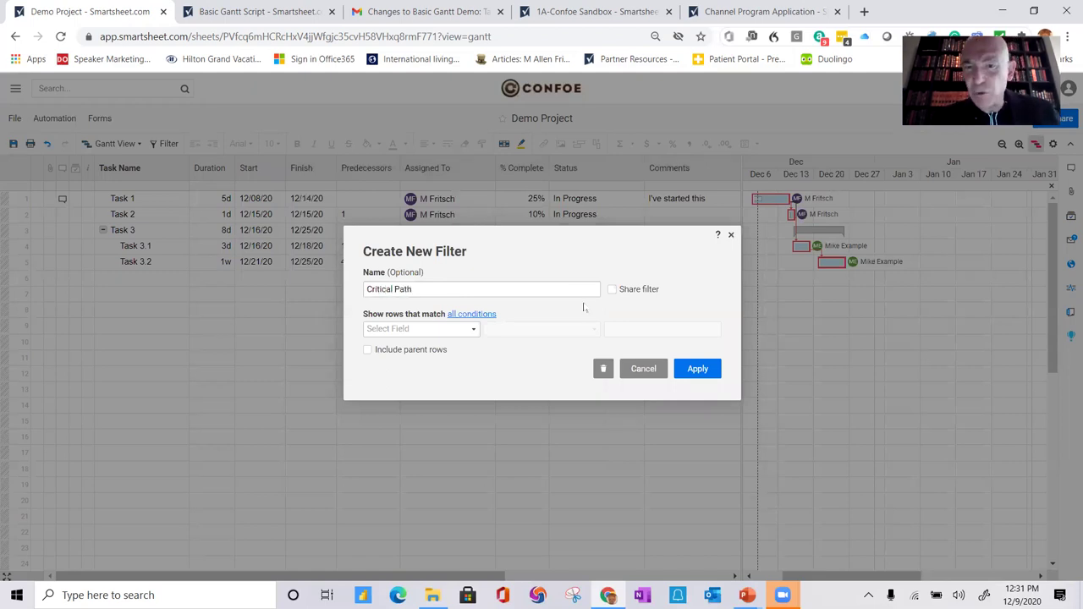
pyautogui.click(612, 289)
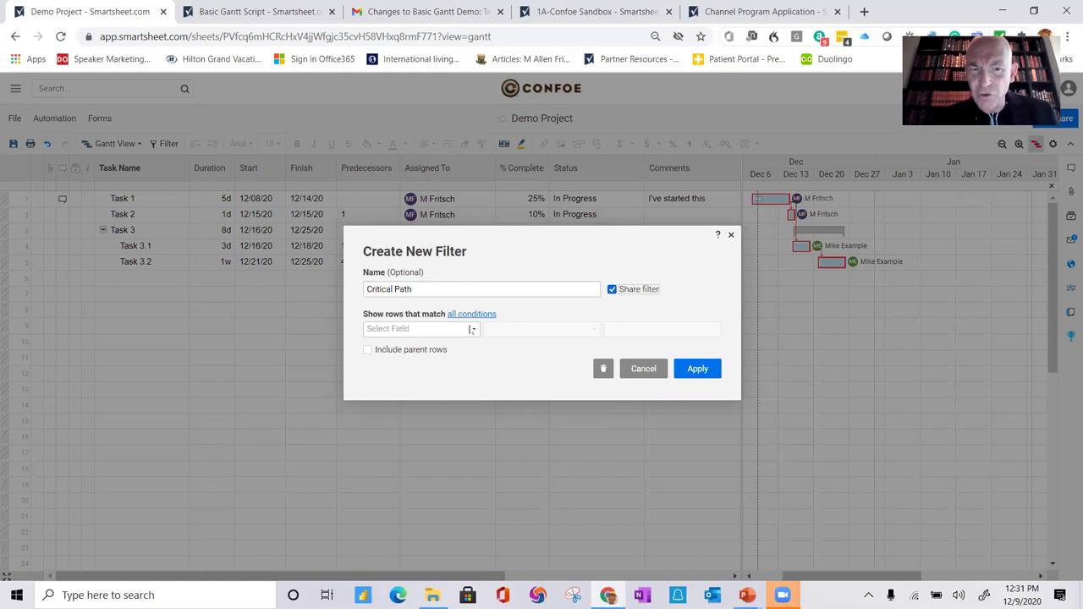
# - Set the filter condition to Row is on critical path, include parent rows, and apply the filter
pyautogui.click(473, 332)
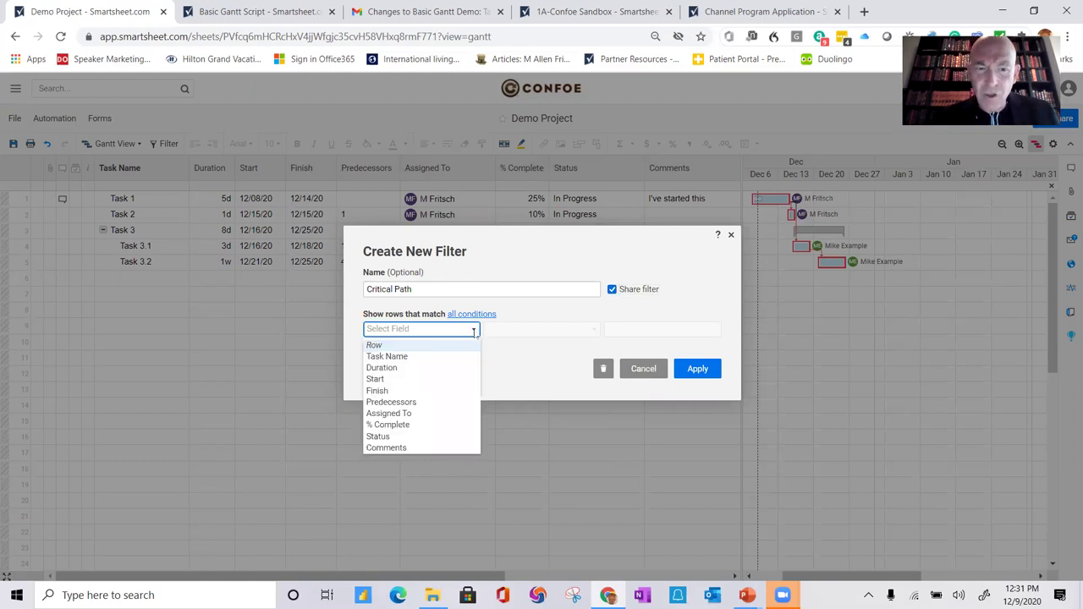
pyautogui.click(438, 345)
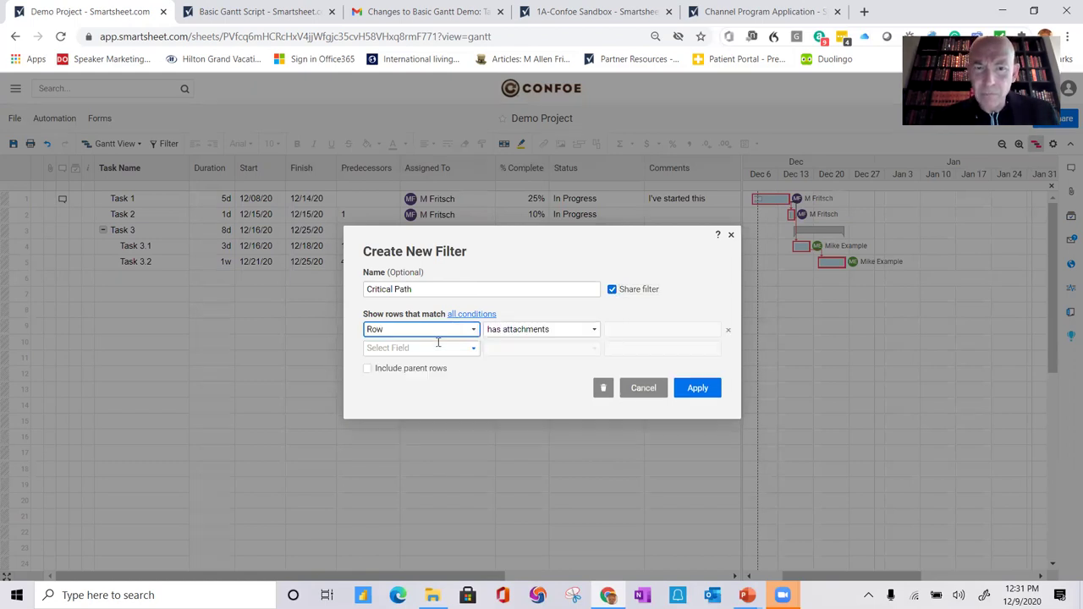
pyautogui.click(593, 331)
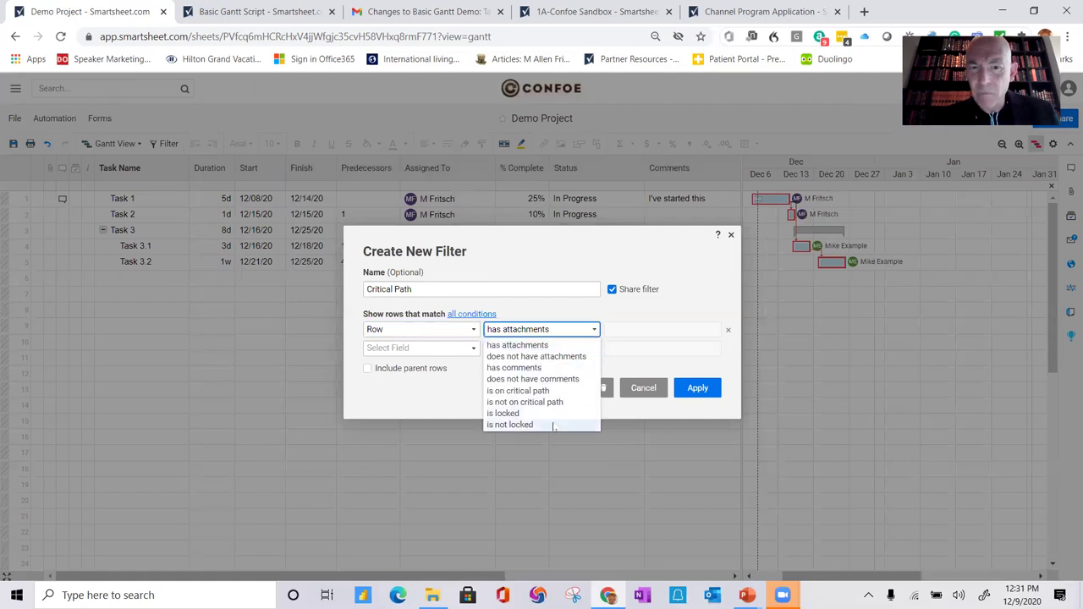
pyautogui.click(555, 390)
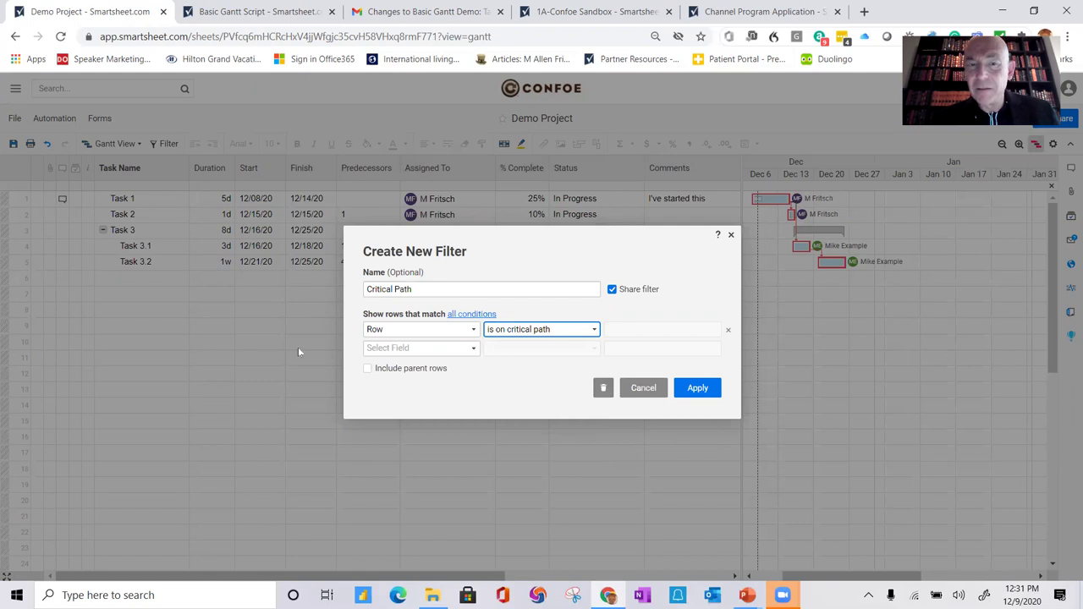
pyautogui.click(367, 369)
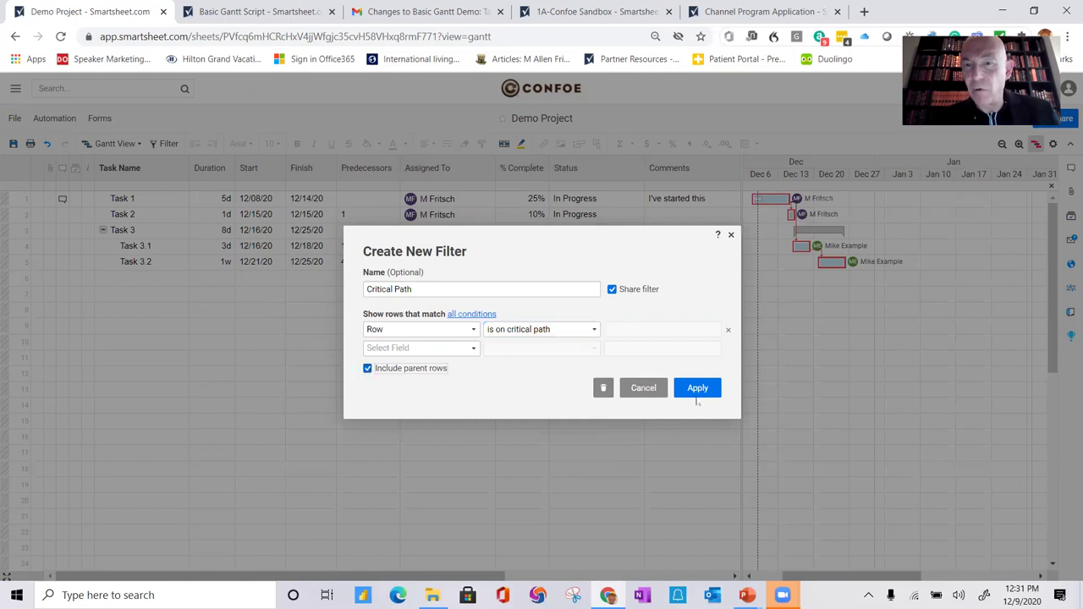
pyautogui.click(697, 388)
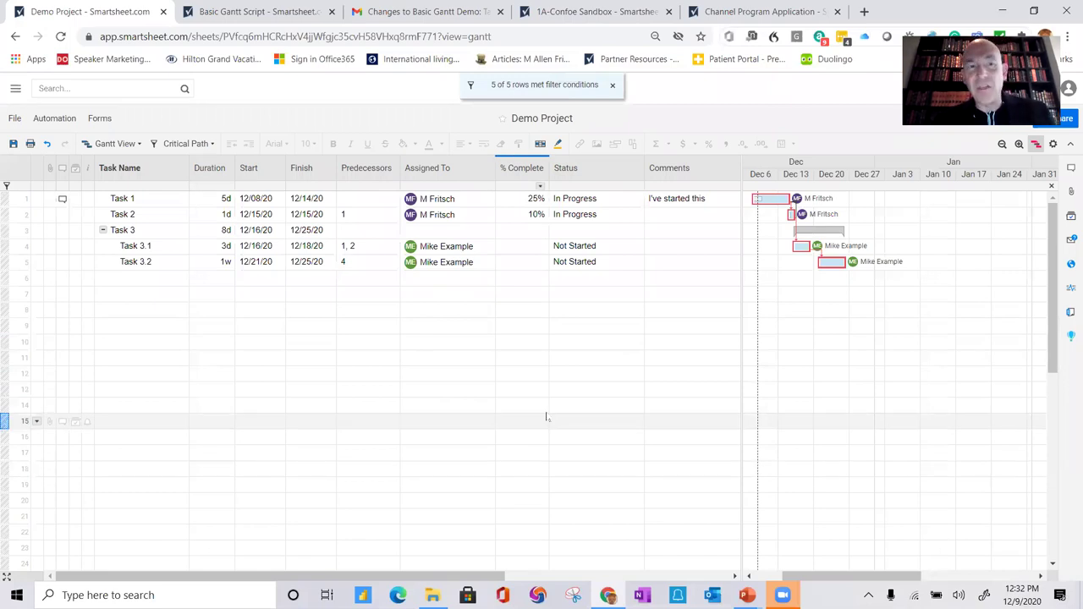
# - Add a new task named Task 4 in the row below Task 3.2
pyautogui.click(106, 279)
pyautogui.write('Task')
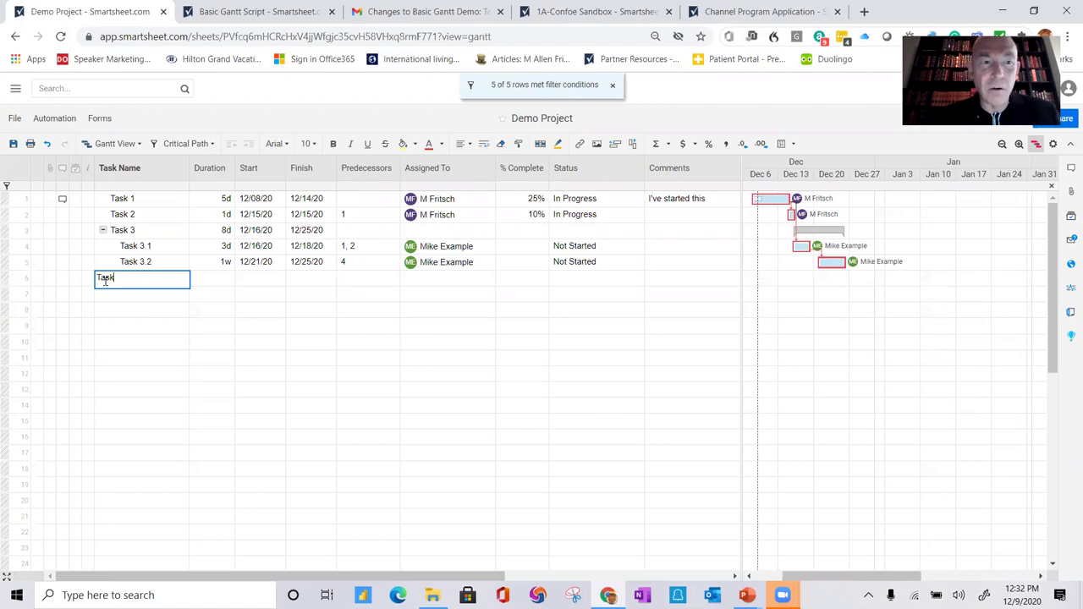
pyautogui.write(' 4')
pyautogui.press('Return')
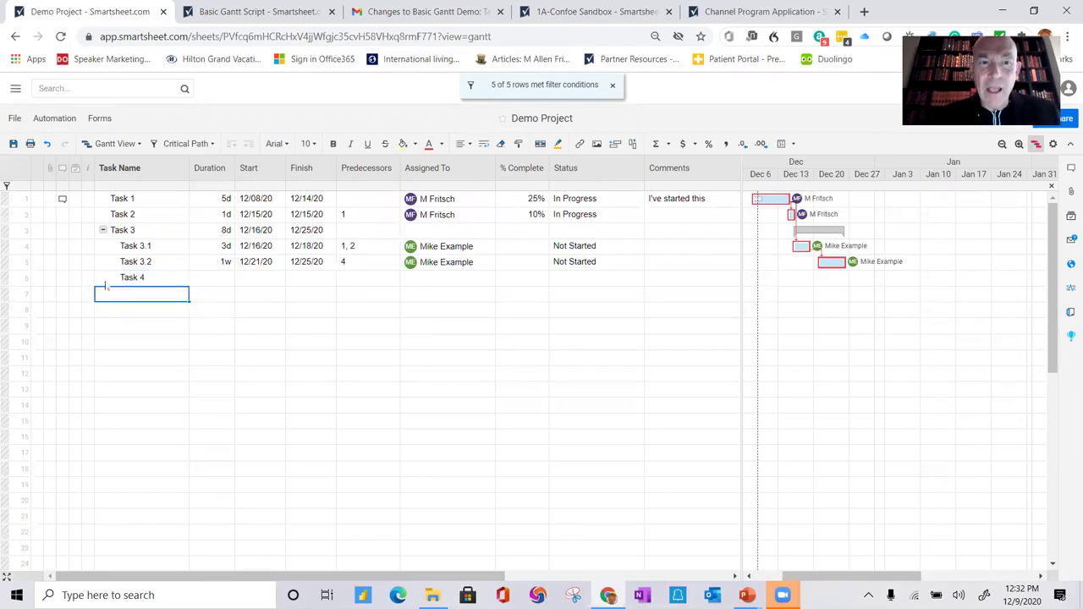
# - Set Task 4's predecessor to 1 and save the sheet
pyautogui.click(216, 279)
pyautogui.click(347, 277)
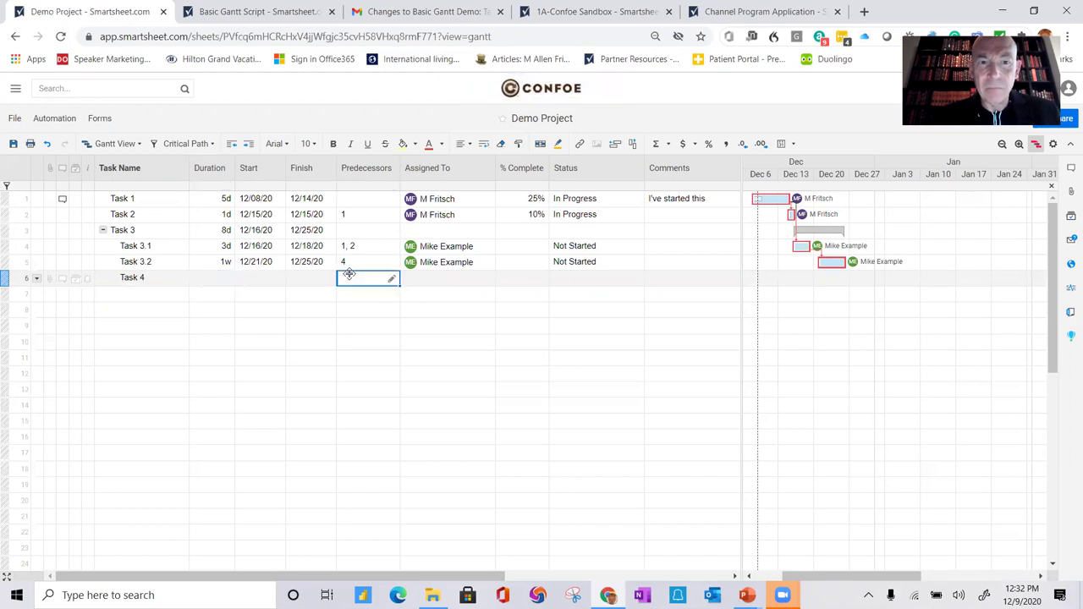
pyautogui.press('Return')
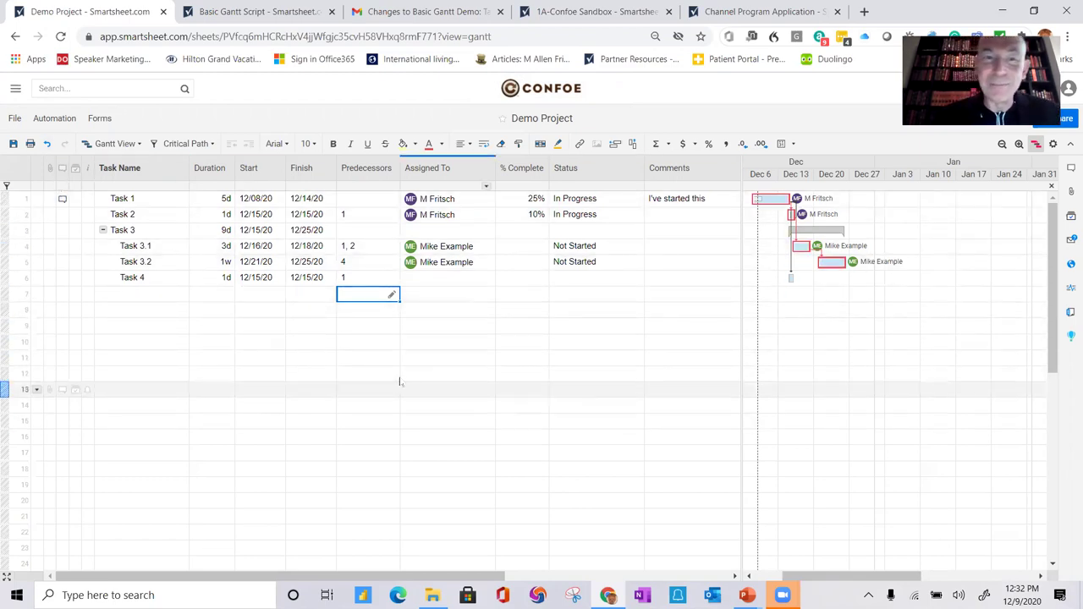
pyautogui.click(368, 389)
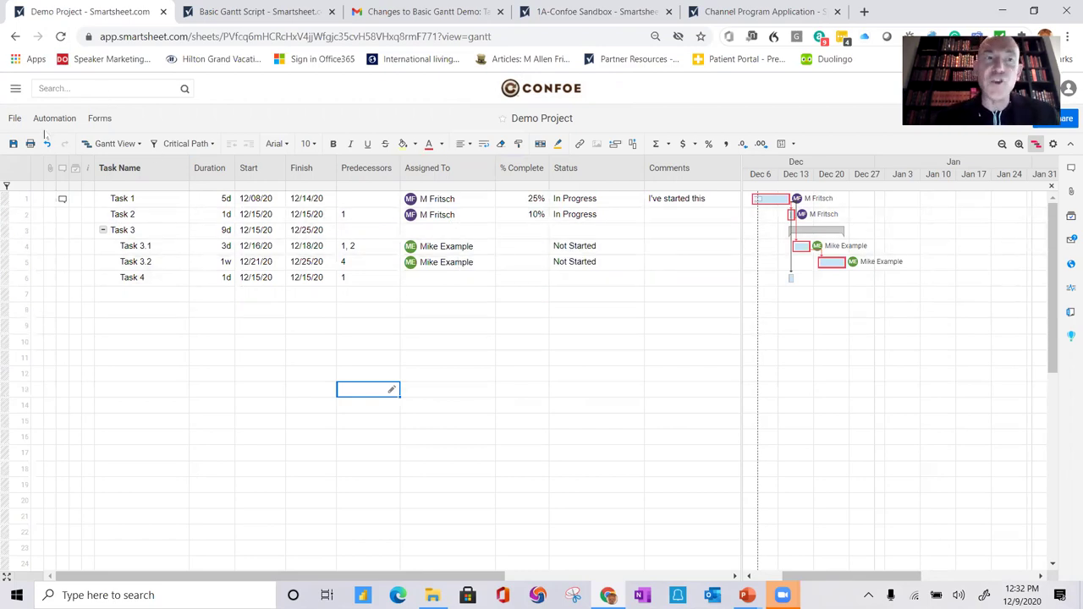
pyautogui.click(13, 145)
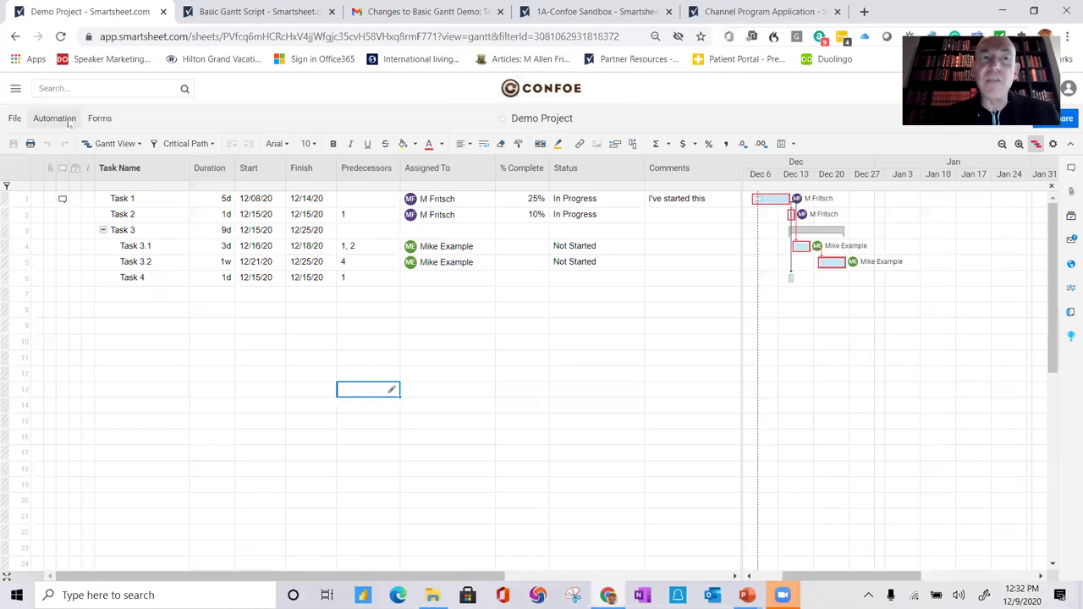
# - Change how often the "Alert when an assigned row changes" workflow runs, save it, and close the workflow list
pyautogui.click(59, 121)
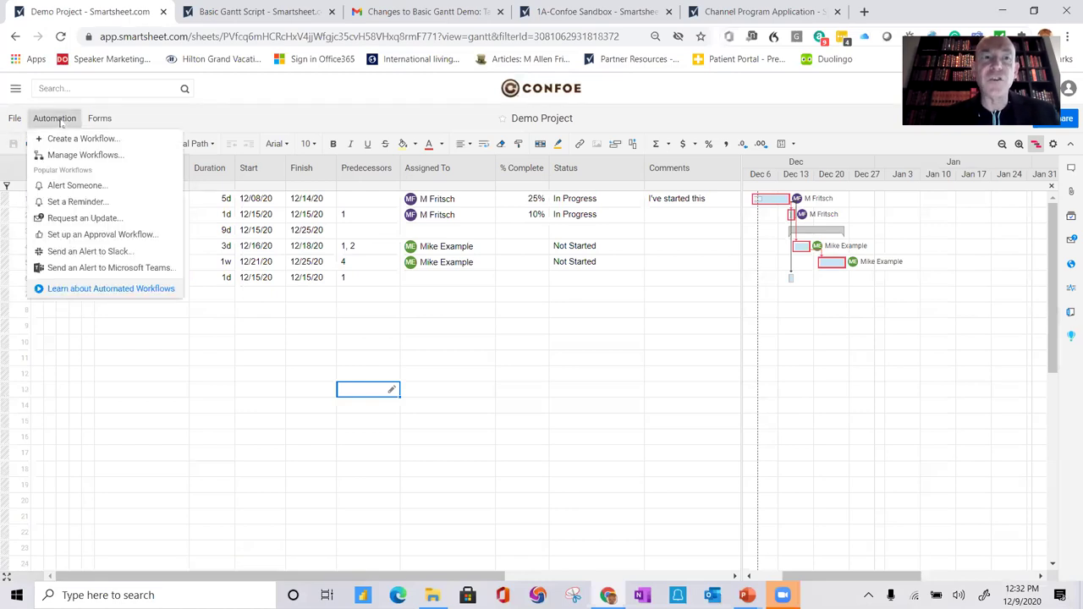
pyautogui.click(89, 156)
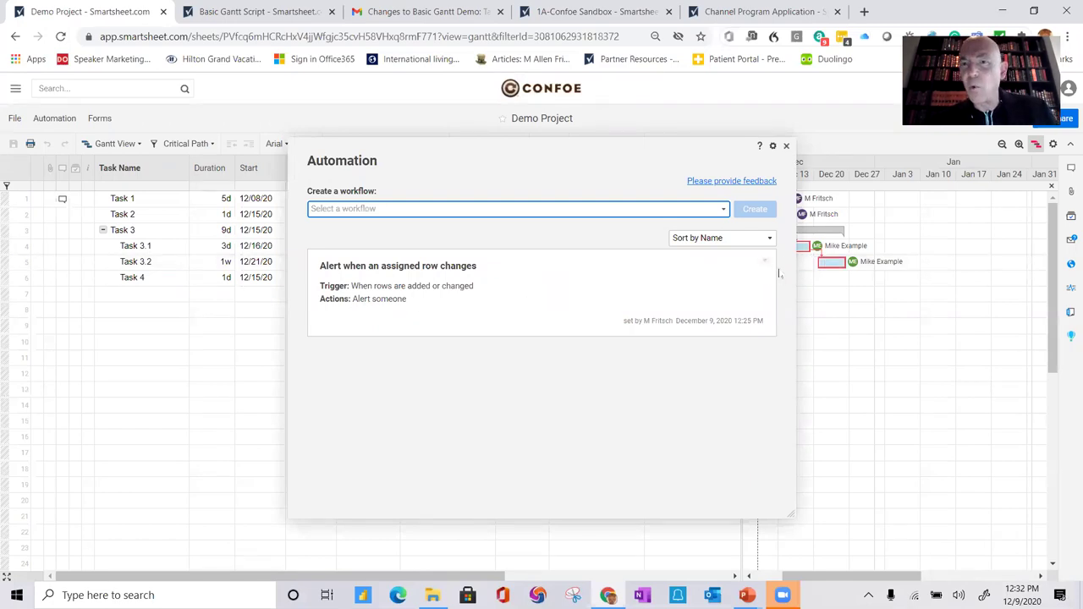
pyautogui.click(764, 262)
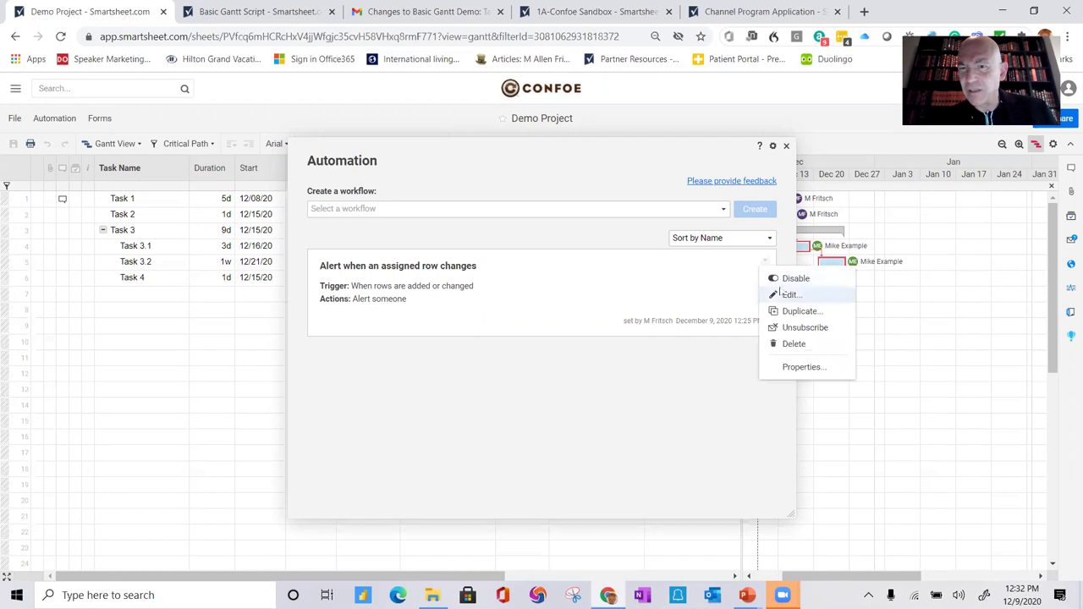
pyautogui.click(787, 295)
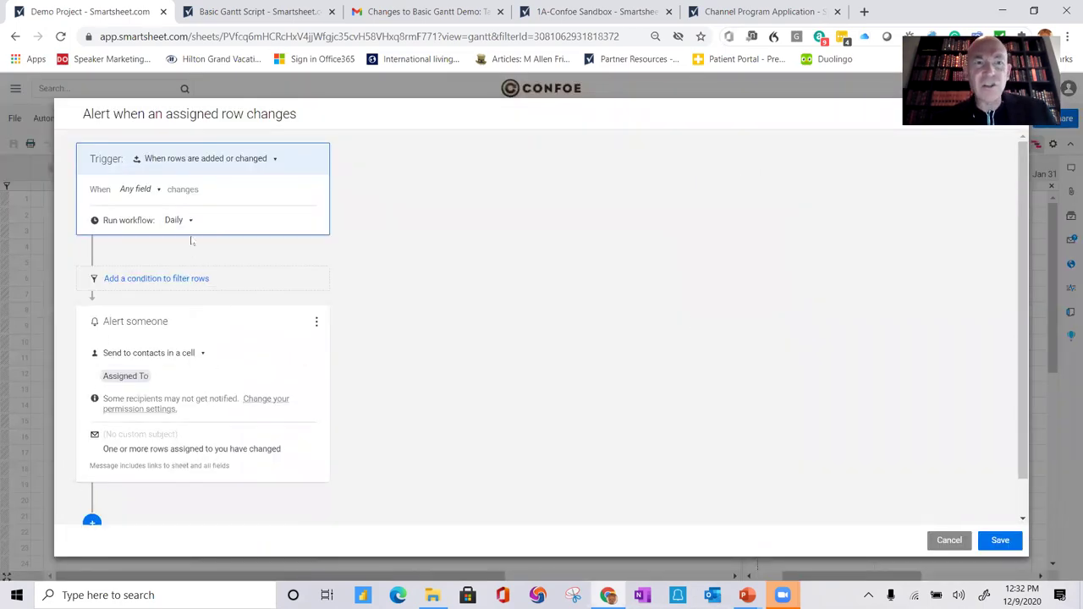
pyautogui.click(193, 223)
pyautogui.click(210, 259)
pyautogui.click(1001, 541)
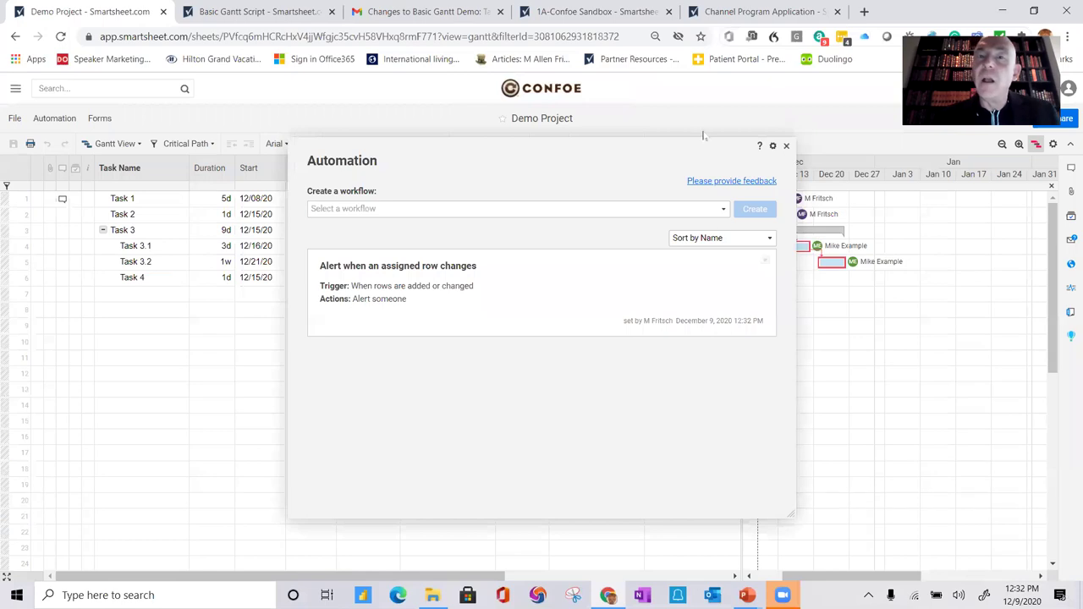
pyautogui.click(787, 145)
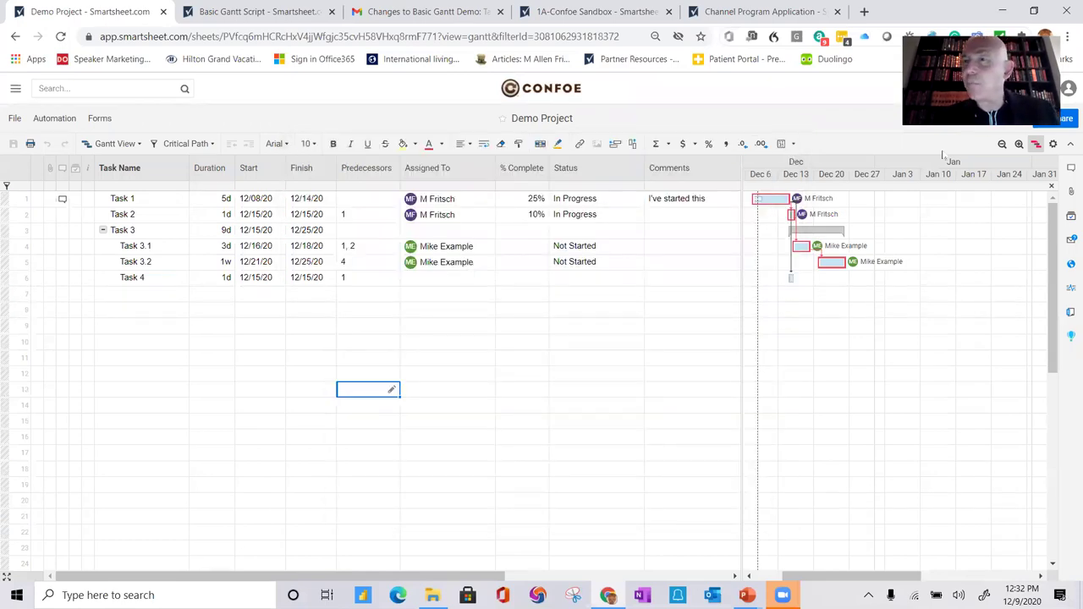
# - Enable Smartsheet Resource Management in the project settings, with Assigned To as the assigned resource column and no allocation column
pyautogui.click(1053, 145)
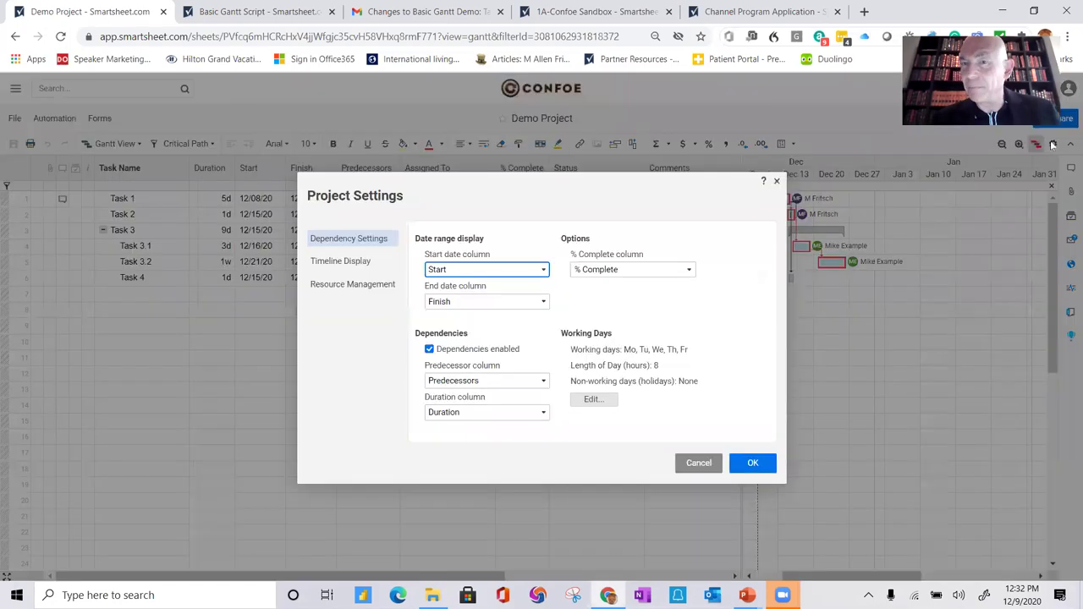
pyautogui.click(347, 286)
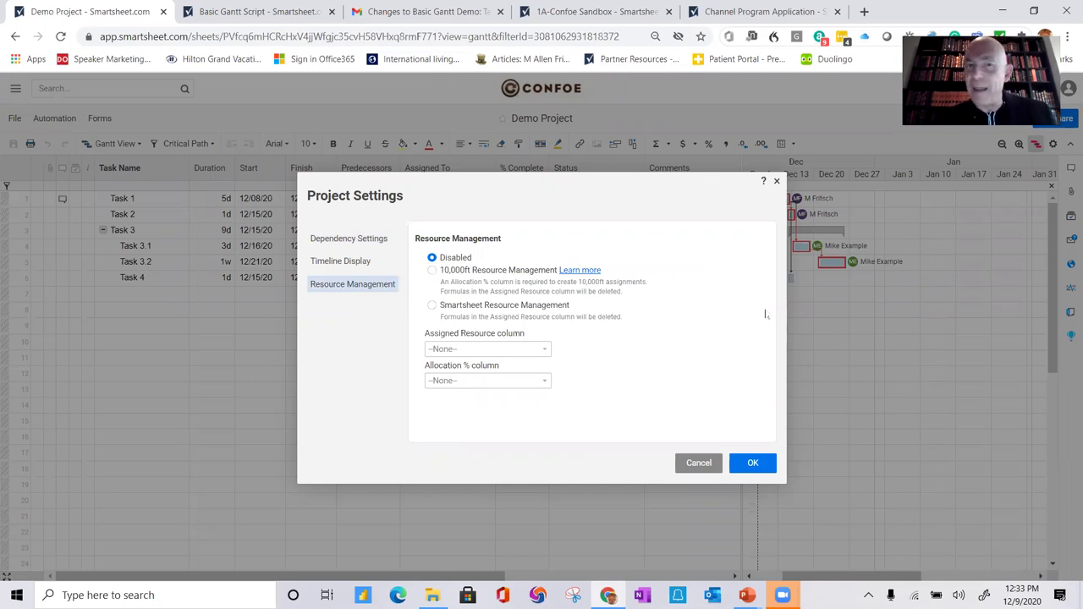
pyautogui.click(431, 306)
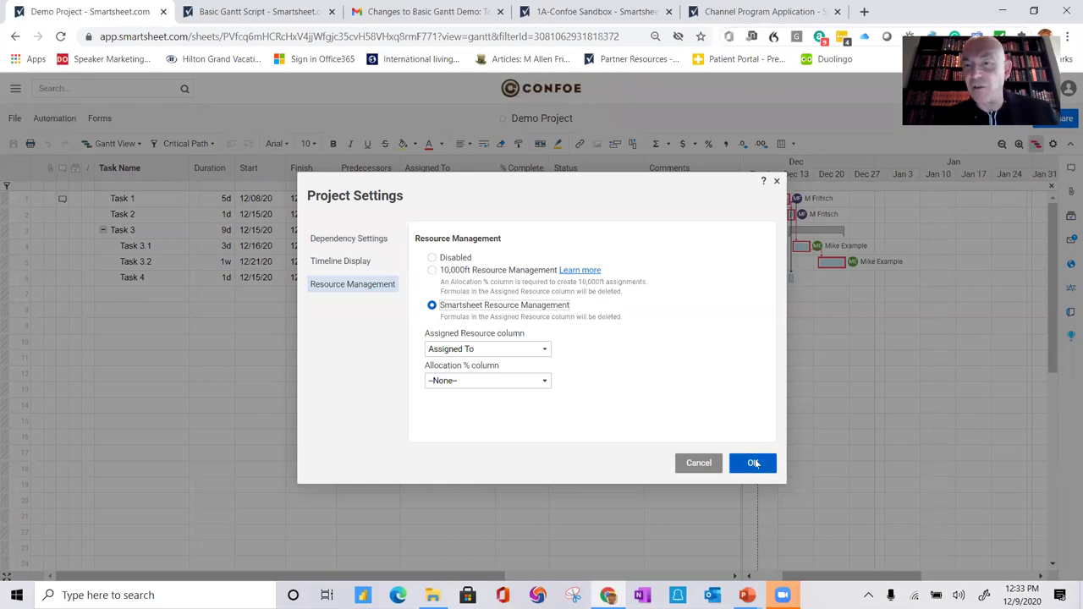
pyautogui.click(753, 463)
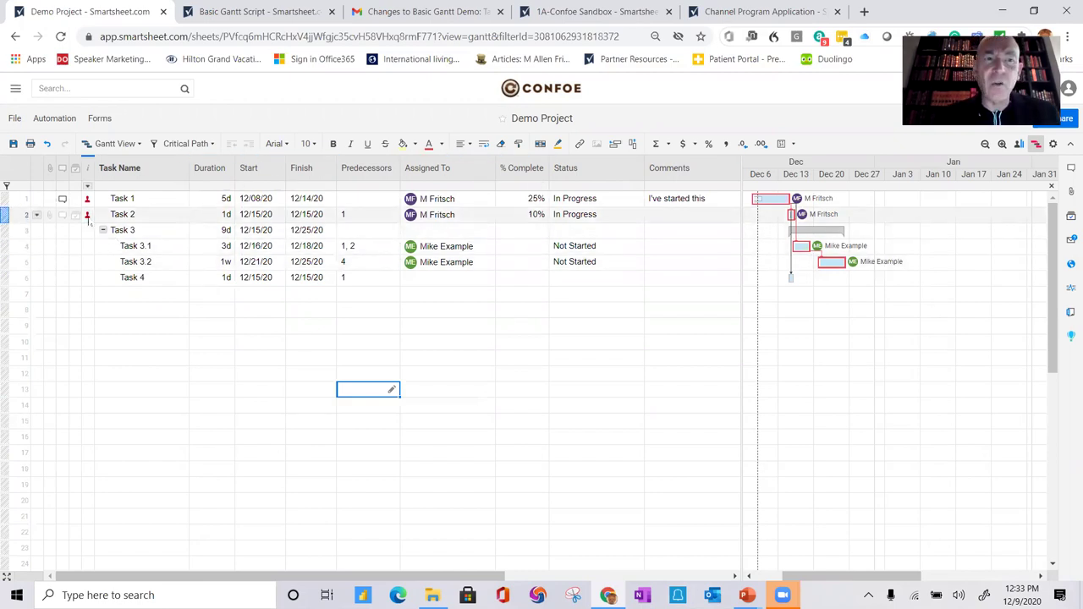
# - View the project resource allocations from Task 2's over-allocation alert and close the resource view
pyautogui.moveTo(87, 219)
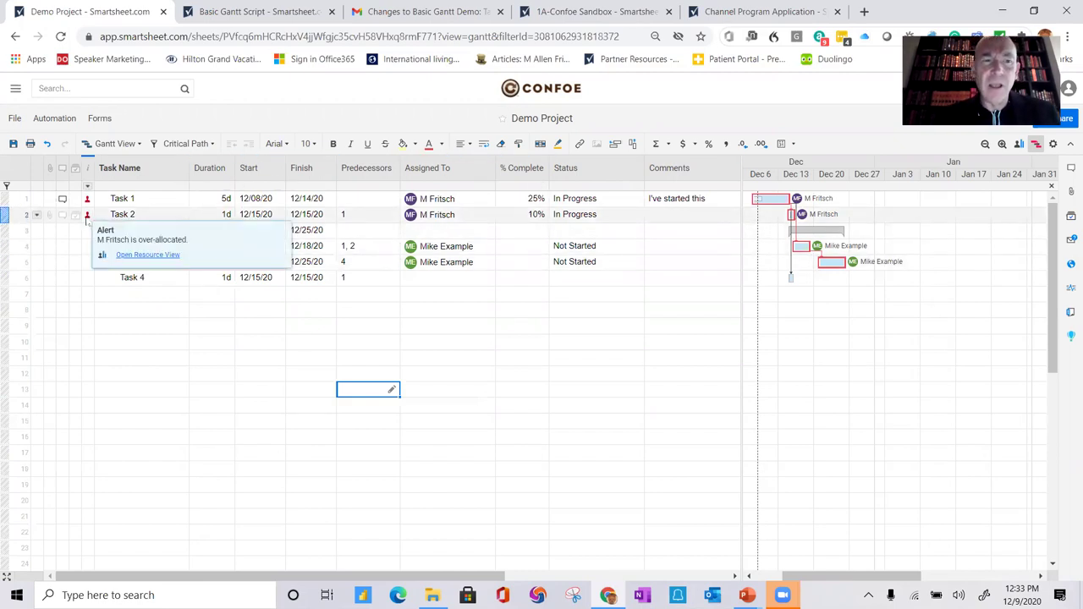
pyautogui.click(137, 255)
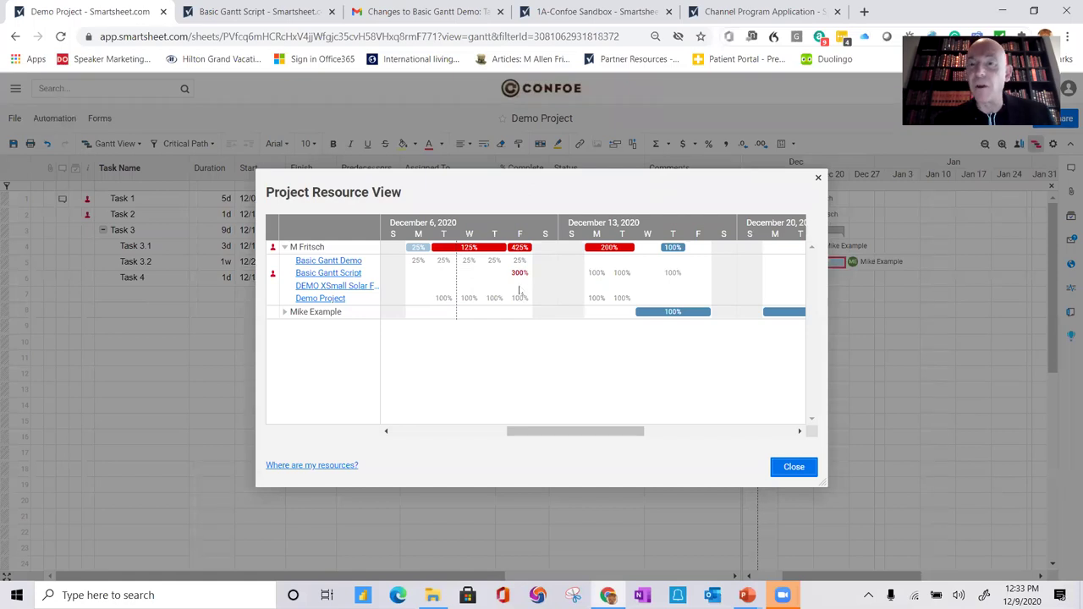
pyautogui.click(784, 470)
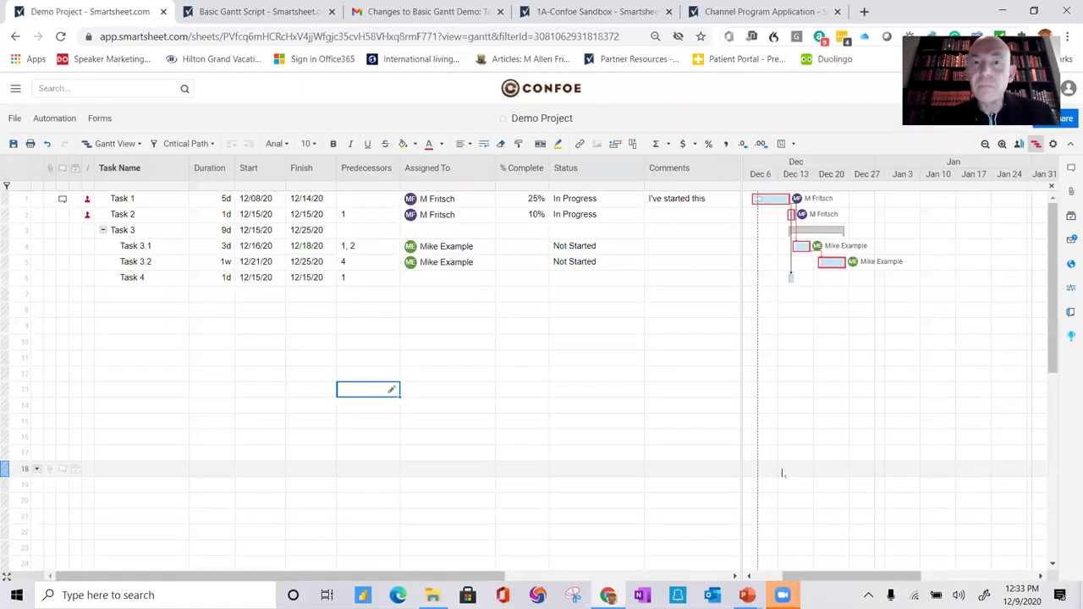
pyautogui.click(509, 470)
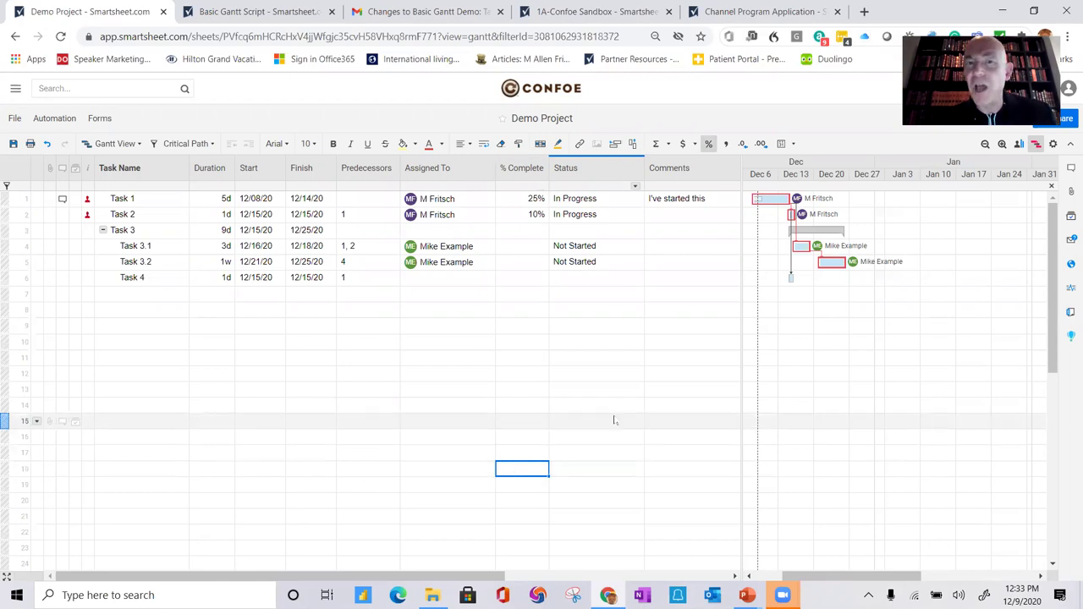
# - Insert a Text/Number column named Allocation directly after the Assigned To column
pyautogui.click(444, 169)
pyautogui.rightClick(446, 169)
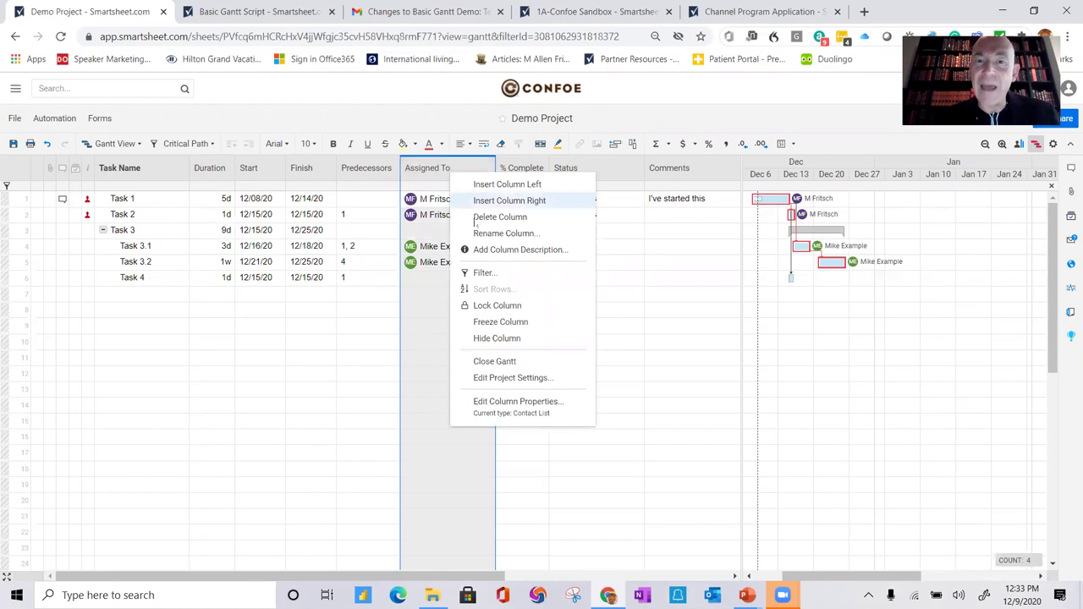
pyautogui.click(503, 200)
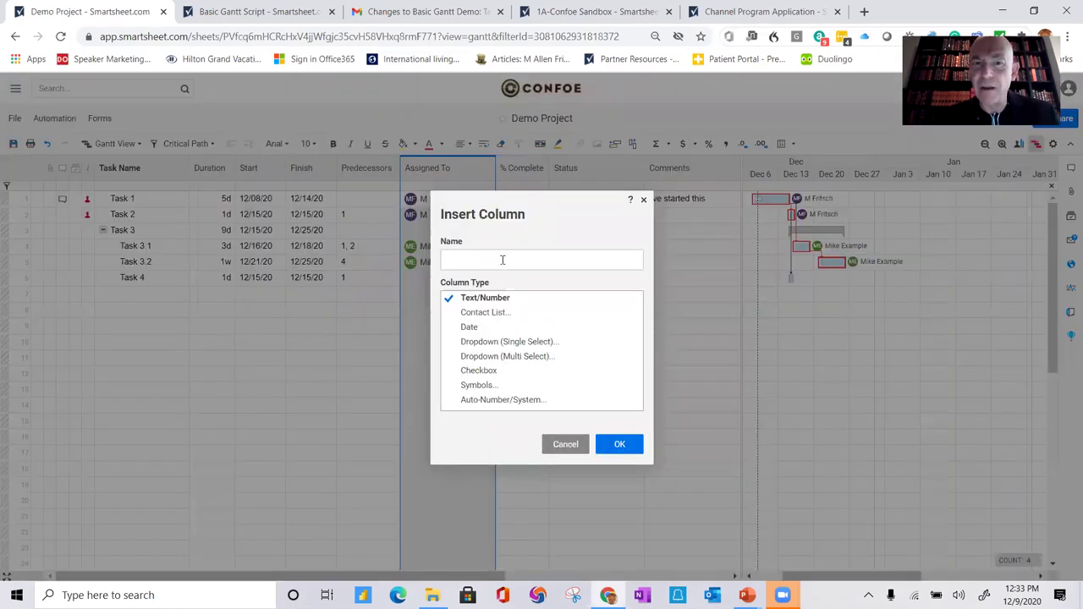
pyautogui.write('Allocation')
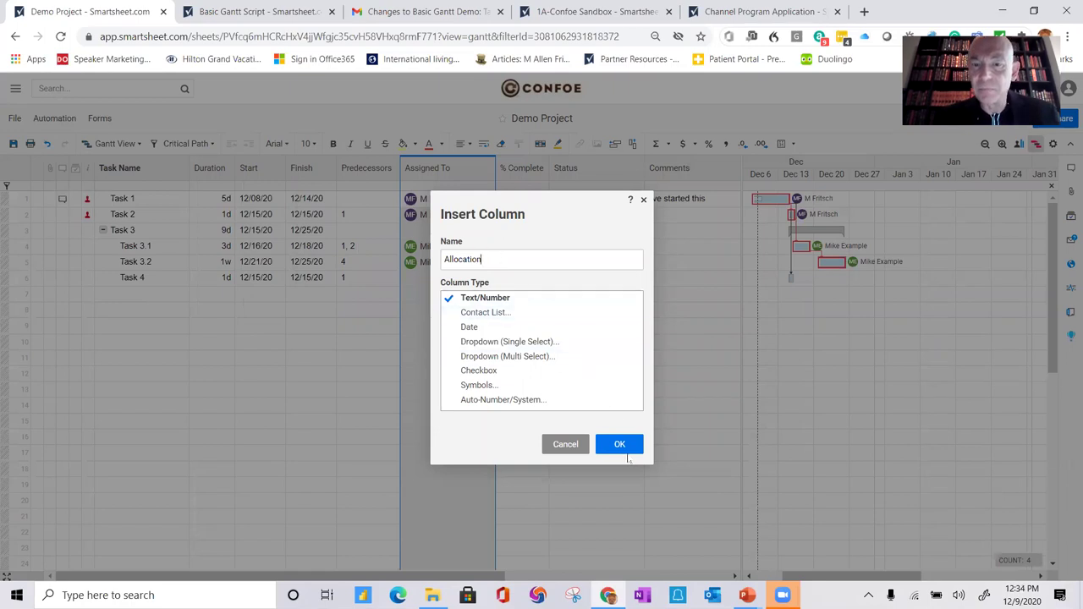
pyautogui.click(619, 443)
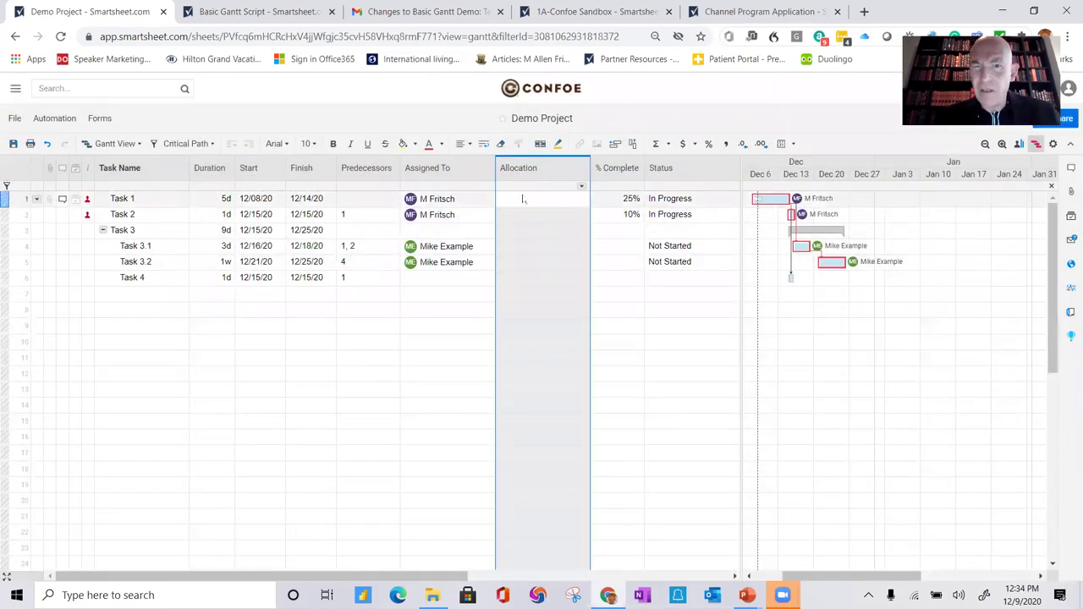
# - Enter an allocation of 10% for both Task 1 and Task 2 and save the sheet
pyautogui.click(522, 194)
pyautogui.write('10')
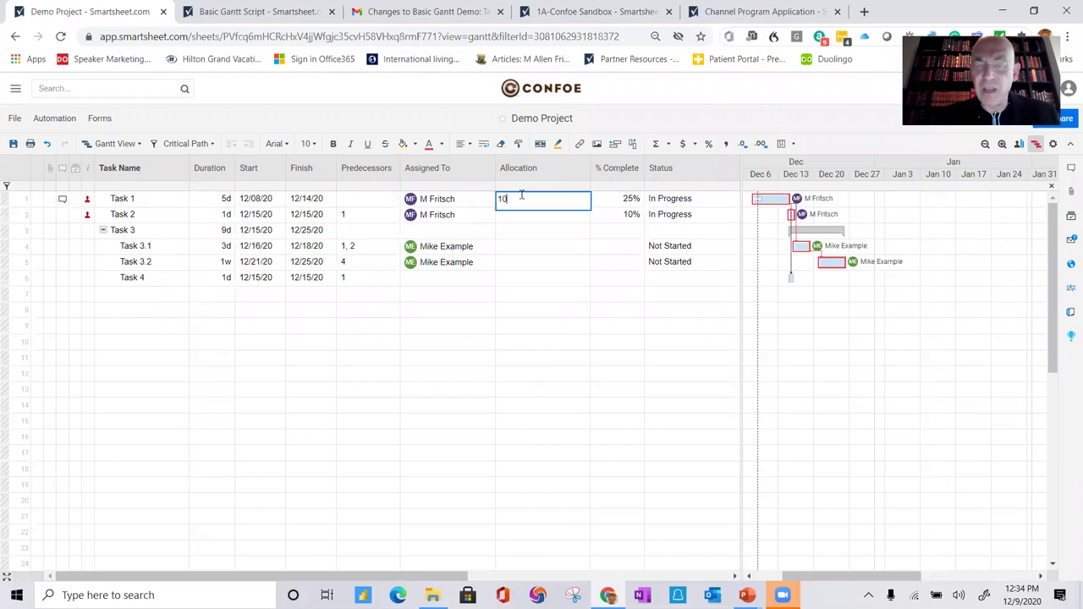
pyautogui.write('%')
pyautogui.press('Return')
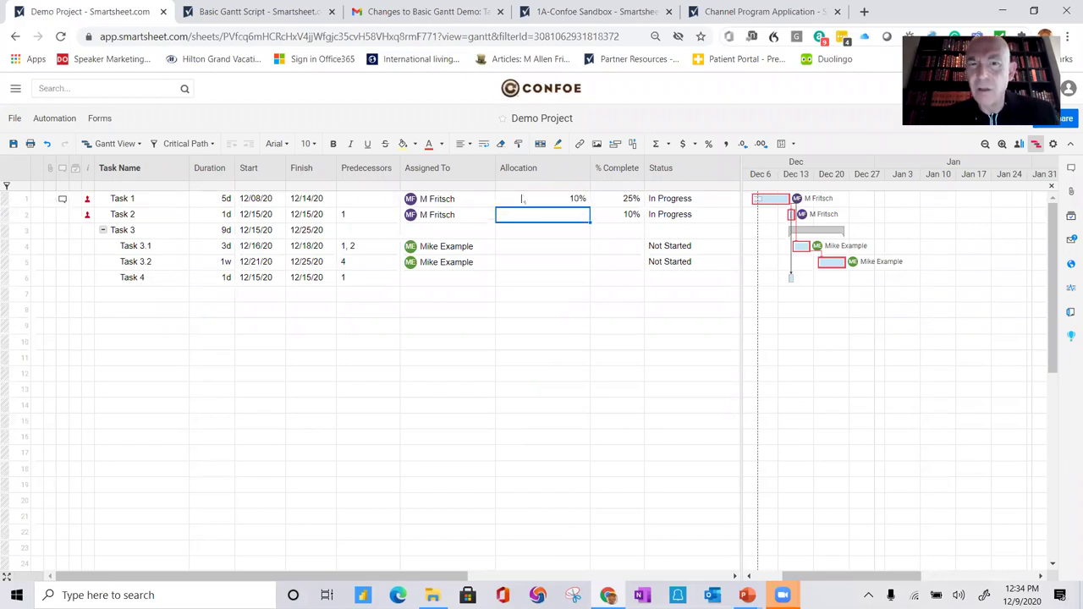
pyautogui.write('10')
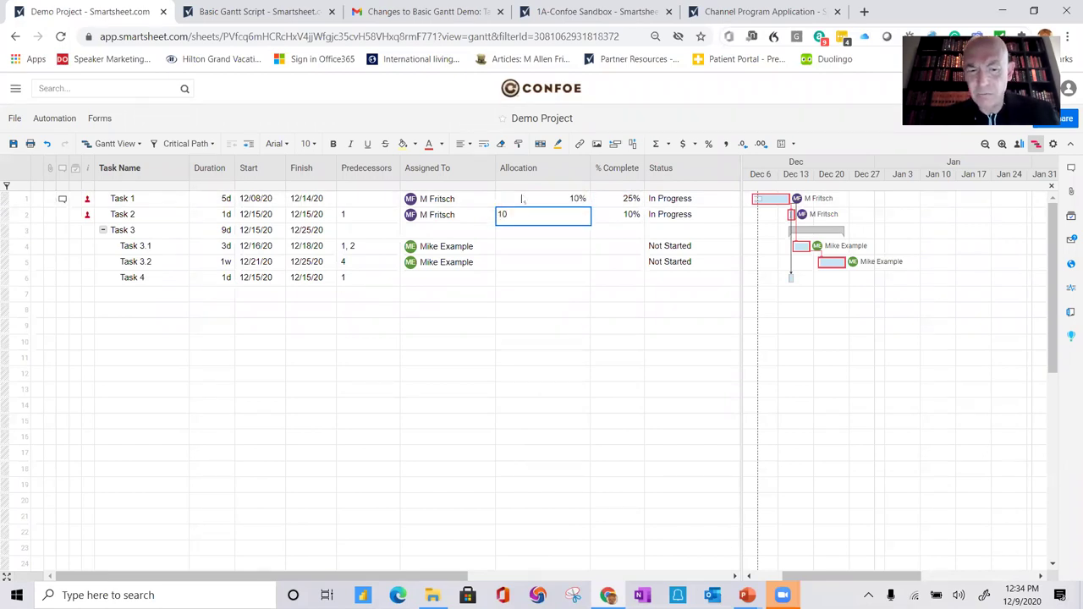
pyautogui.write('%')
pyautogui.press('Return')
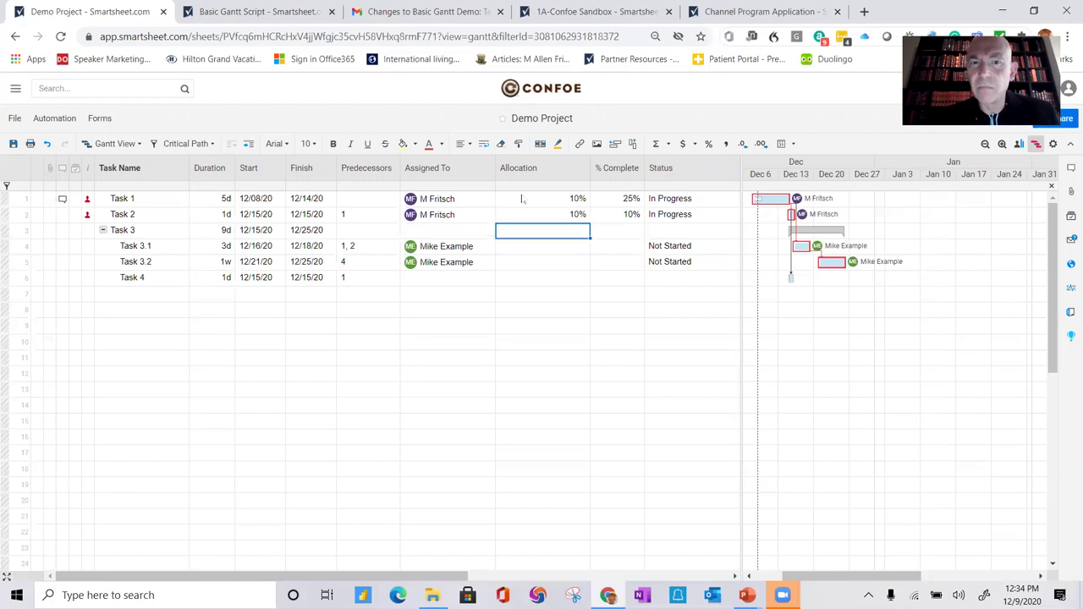
pyautogui.click(13, 144)
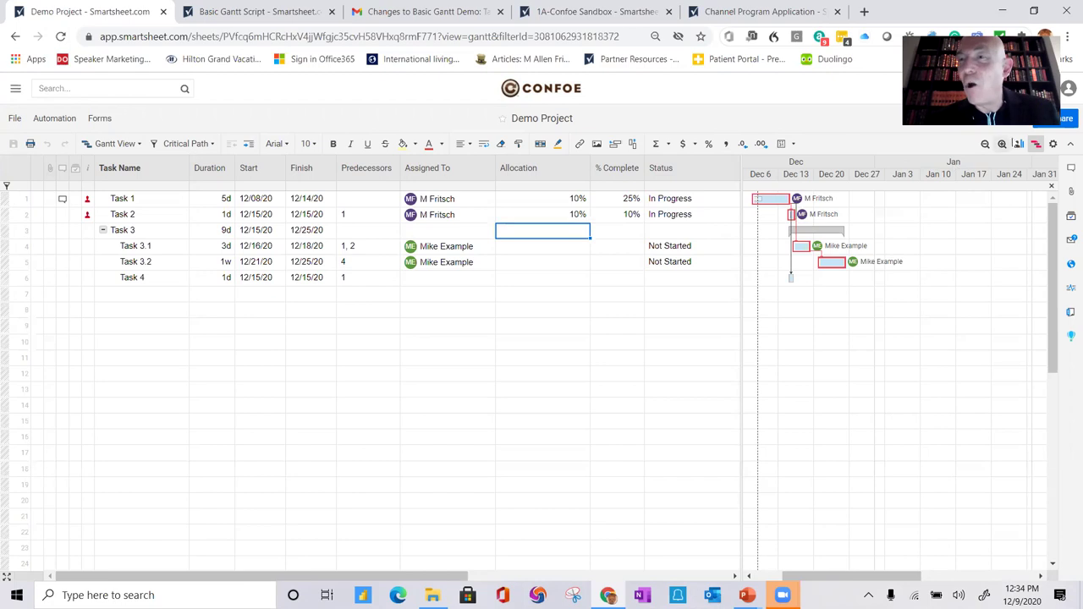
# - Assign the Allocation column as the Allocation % column in the project's resource management settings
pyautogui.click(1052, 144)
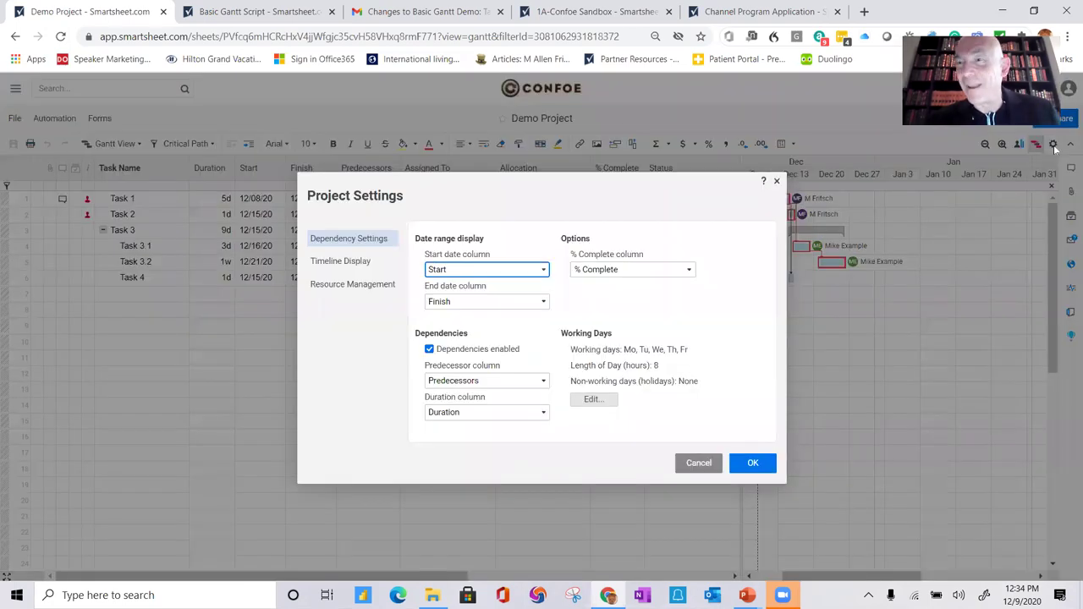
pyautogui.click(345, 286)
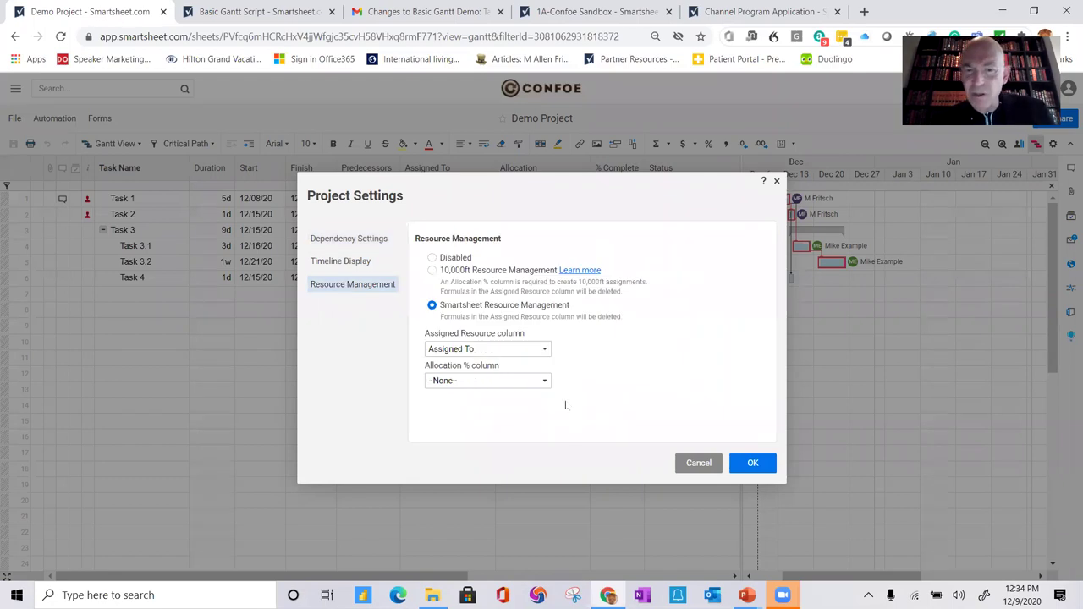
pyautogui.click(544, 383)
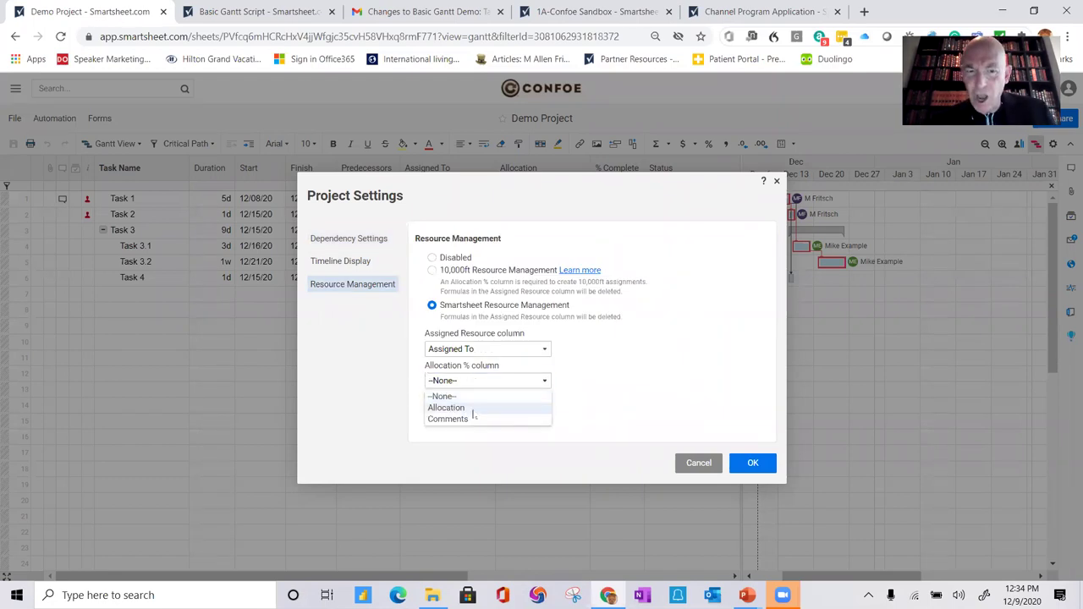
pyautogui.click(476, 408)
pyautogui.click(751, 462)
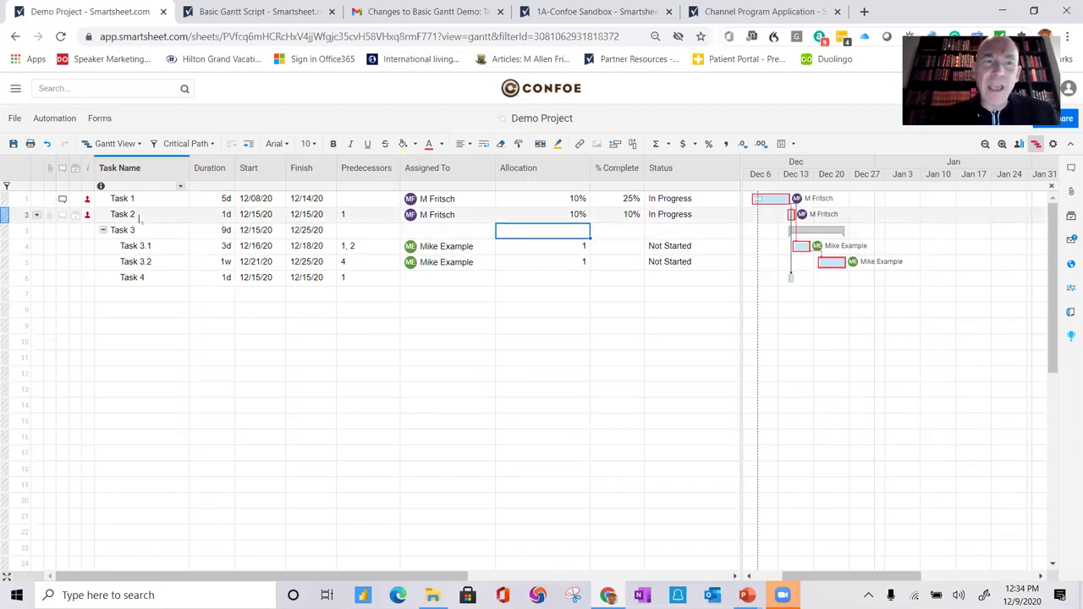
# - View the project resource allocations from Task 1's over-allocation alert and close the resource view
pyautogui.click(87, 201)
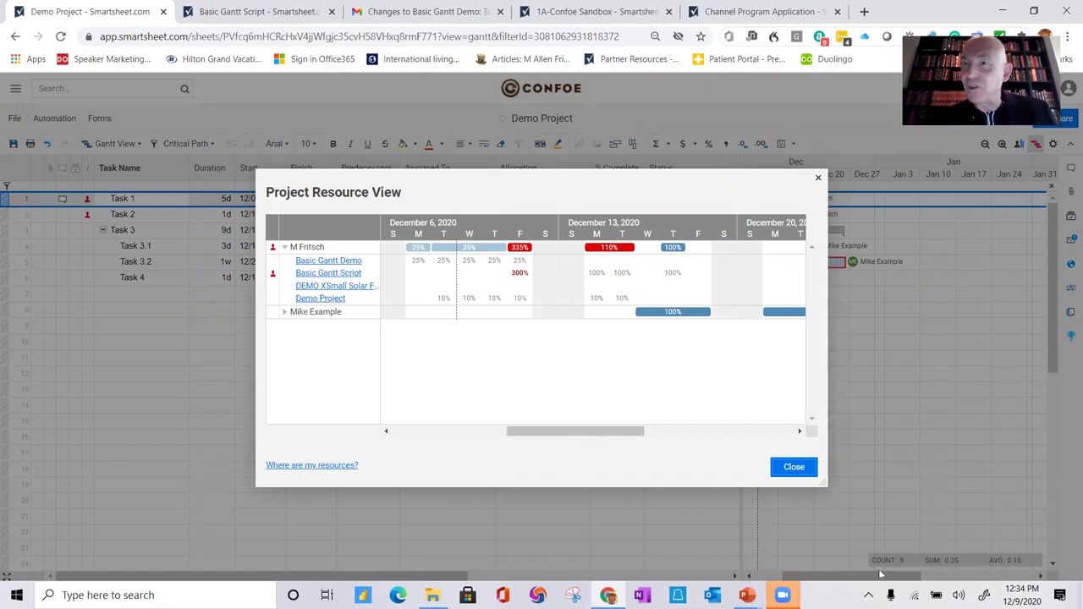
pyautogui.click(796, 468)
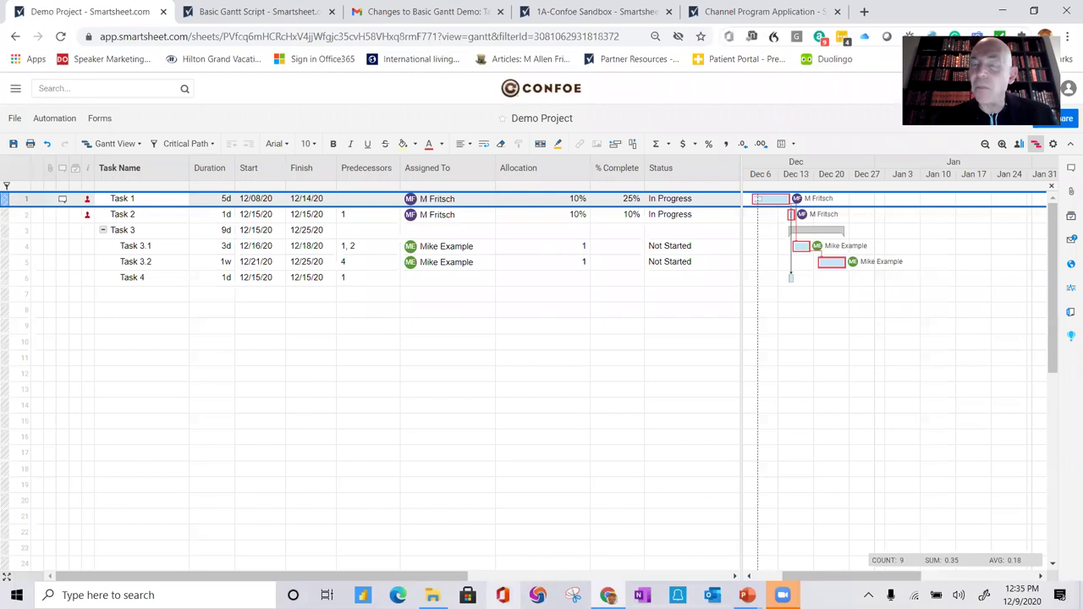
# - Switch to the running PowerPoint slide show of the webinar and advance from "Solution in action" to the Resources slide
pyautogui.moveTo(747, 595)
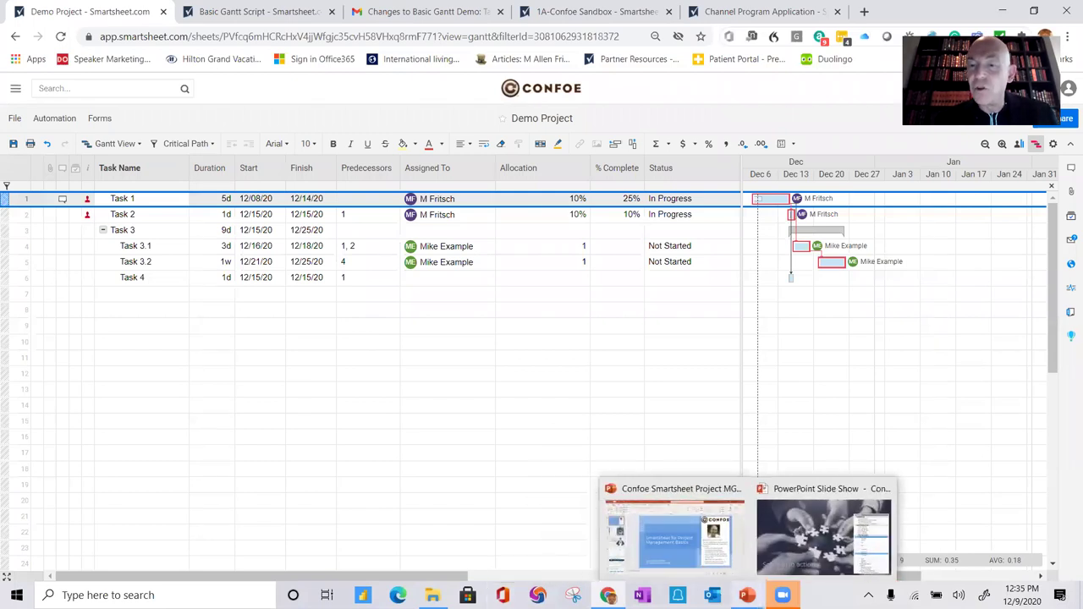
pyautogui.click(687, 548)
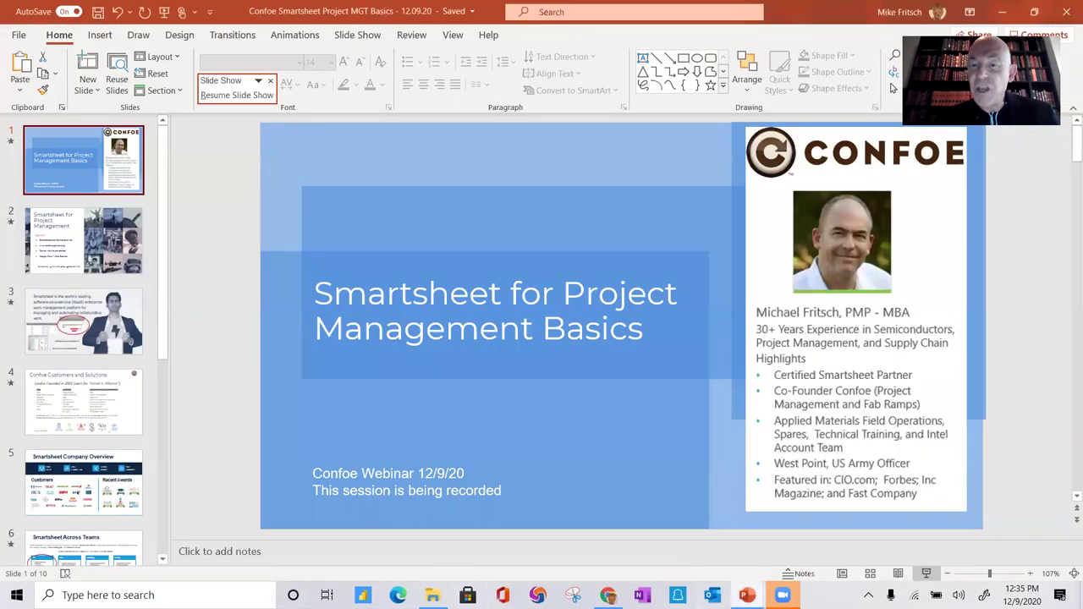
pyautogui.moveTo(746, 595)
pyautogui.click(829, 535)
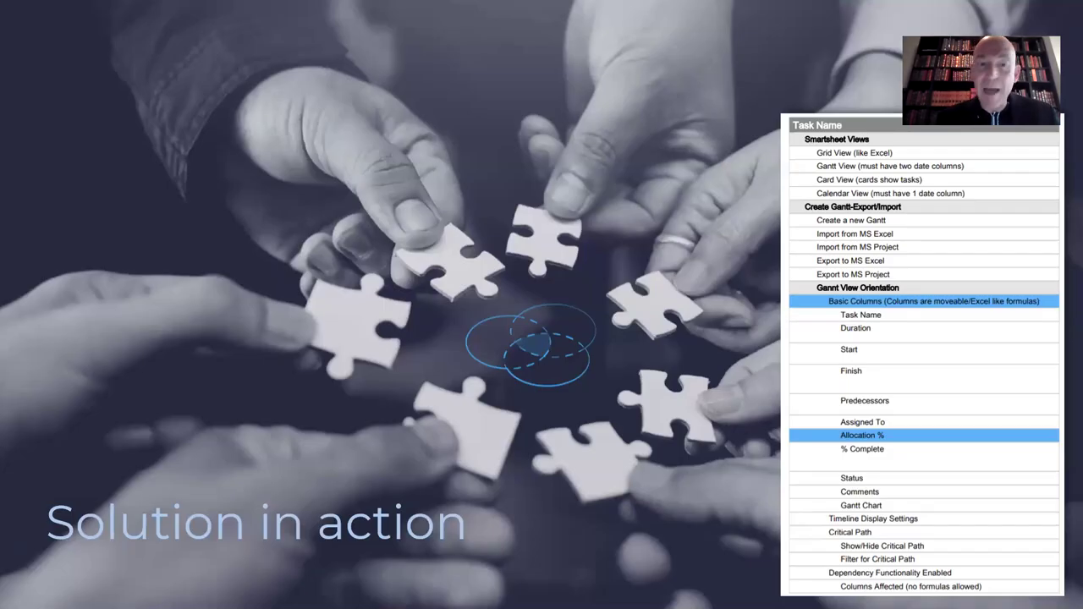
pyautogui.press('Right')
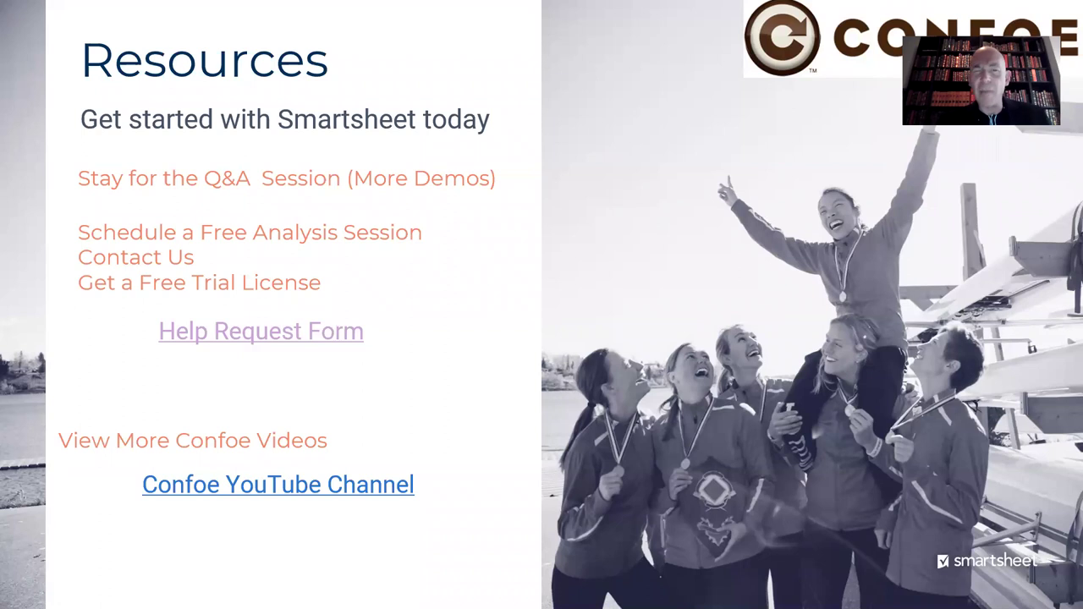